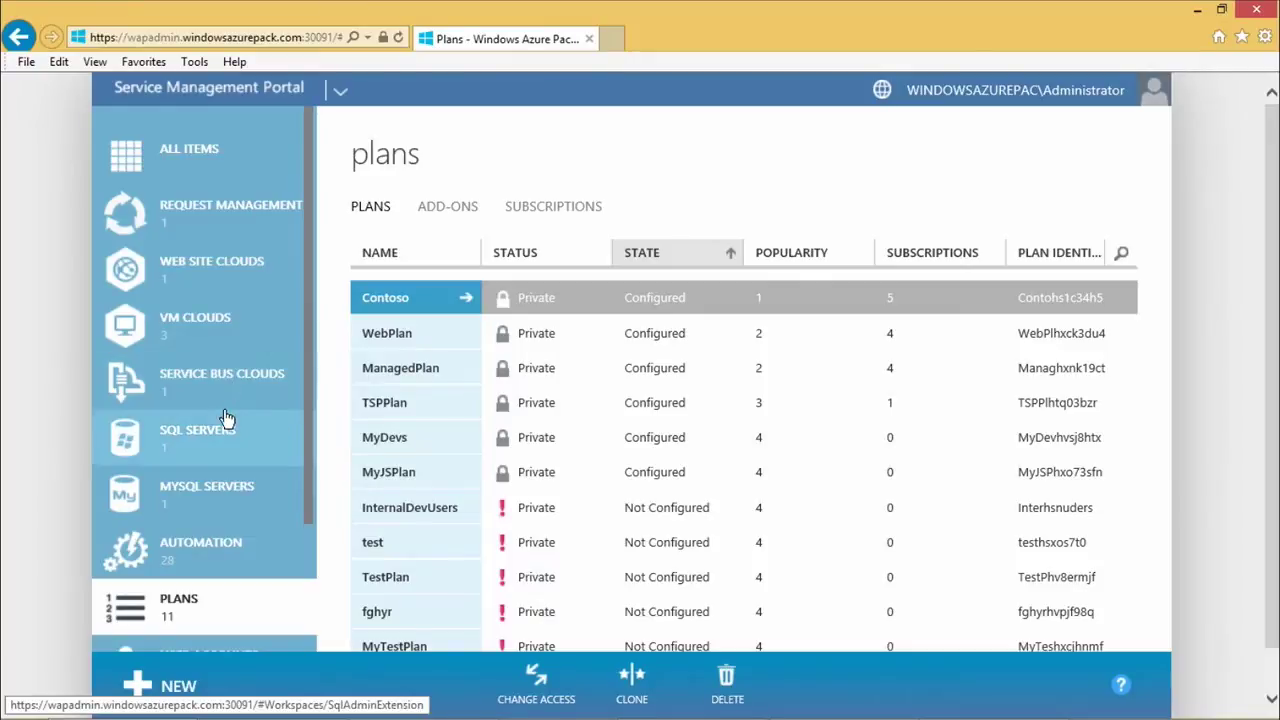
left_click(209, 285)
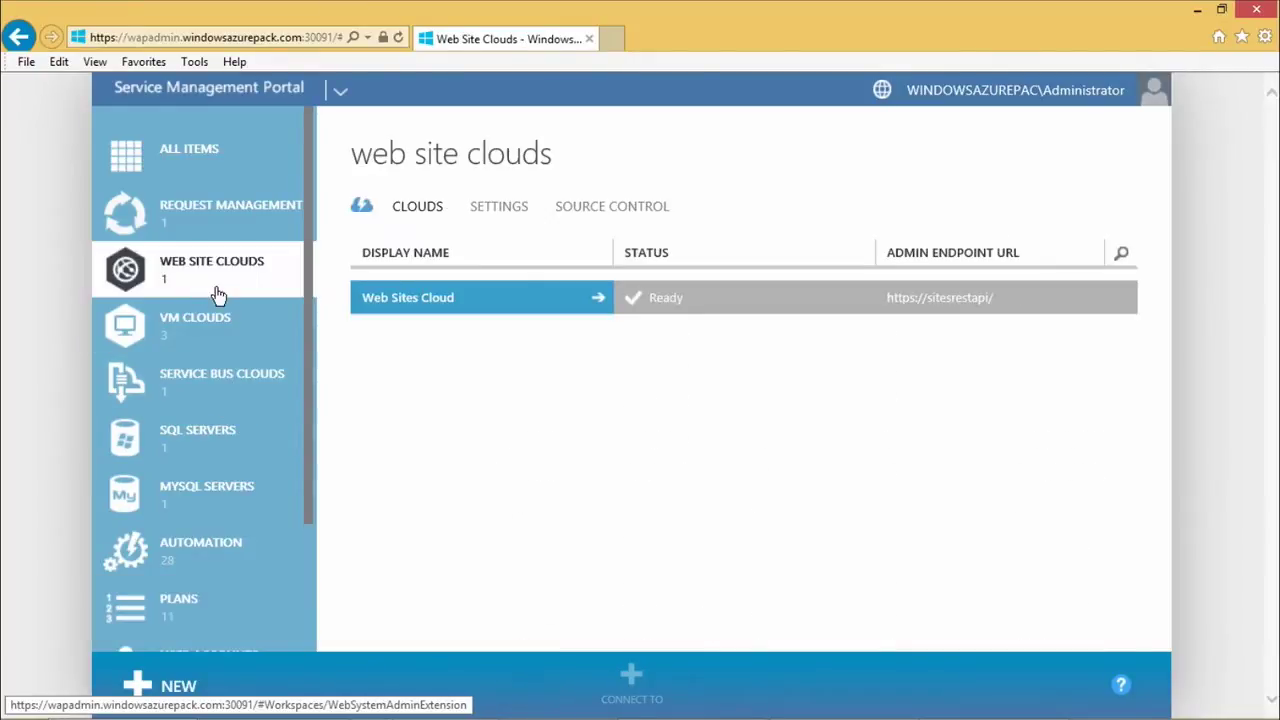
left_click(207, 340)
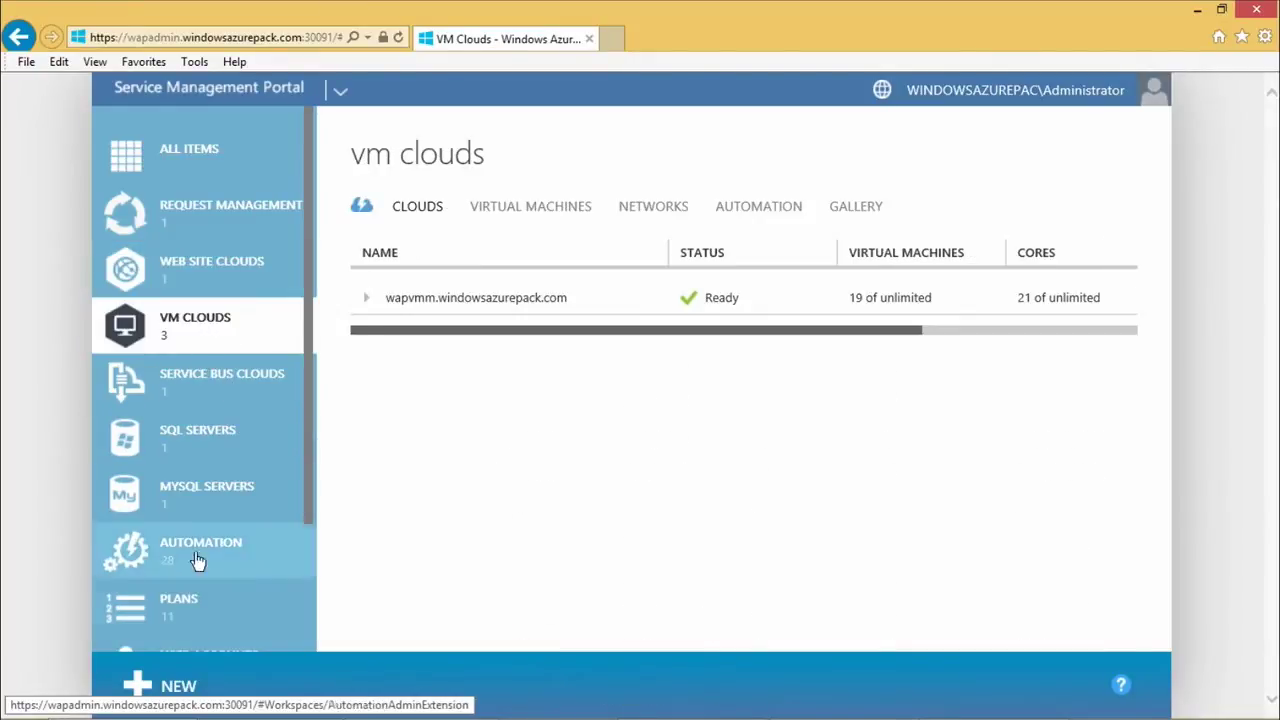
left_click(194, 500)
left_click(200, 449)
scroll(231, 494, "down", 1)
left_click(206, 418)
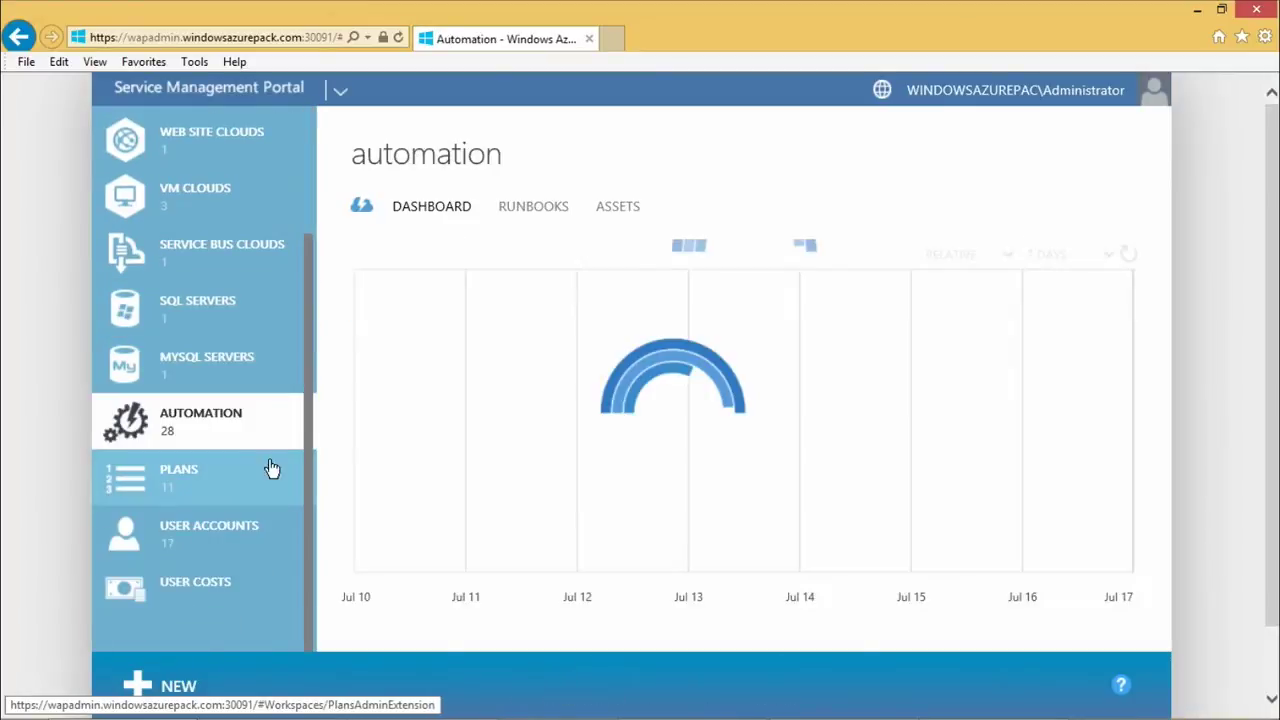
left_click(208, 469)
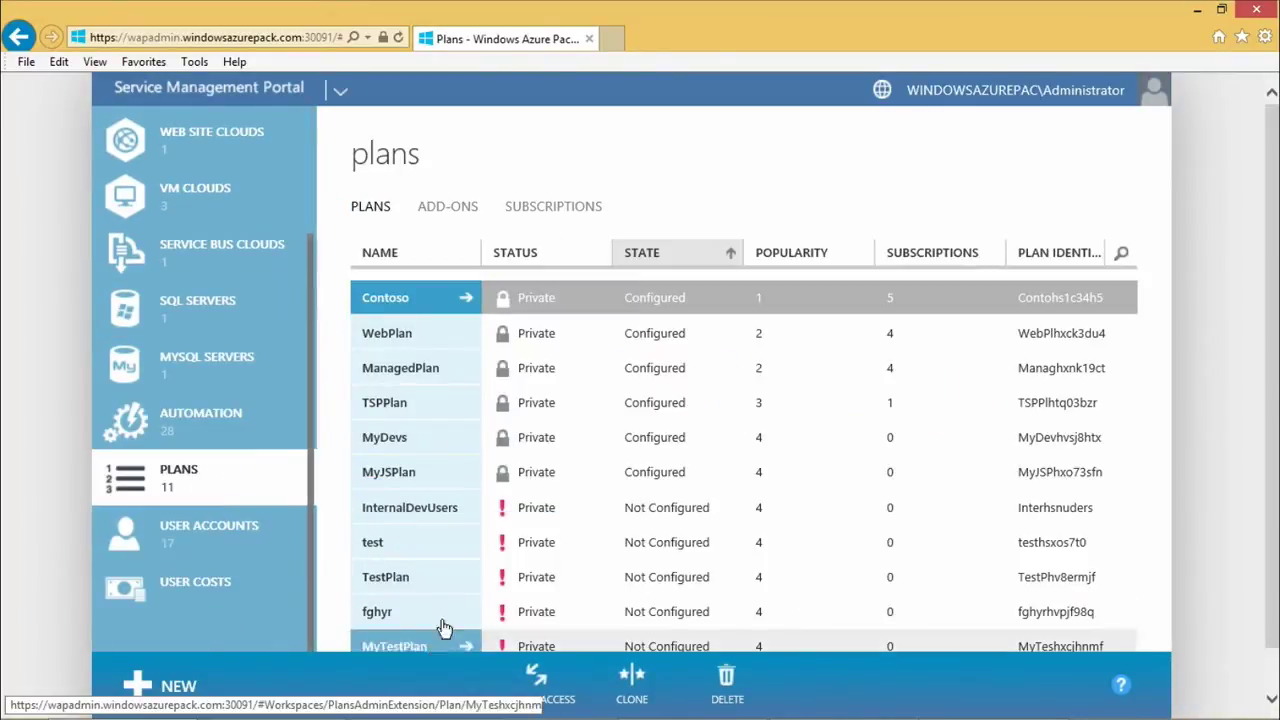
left_click(160, 685)
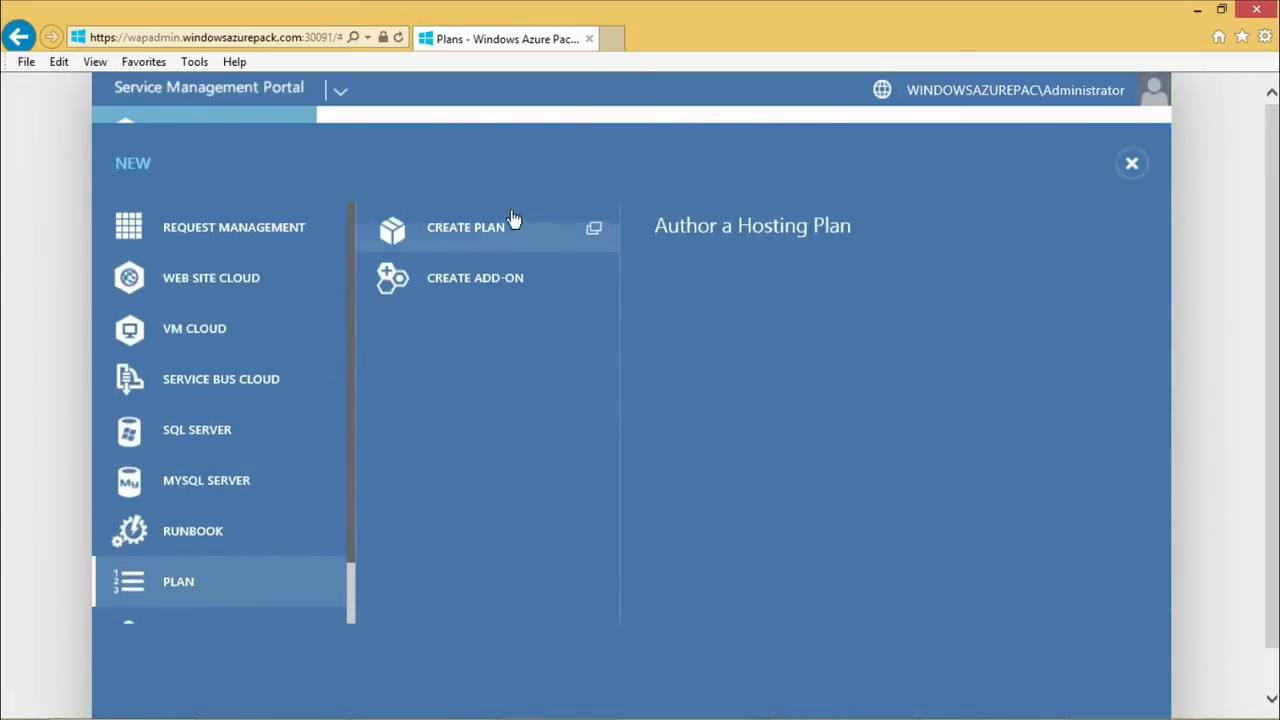
Start a new hosting plan named MVAJSPlan
left_click(489, 228)
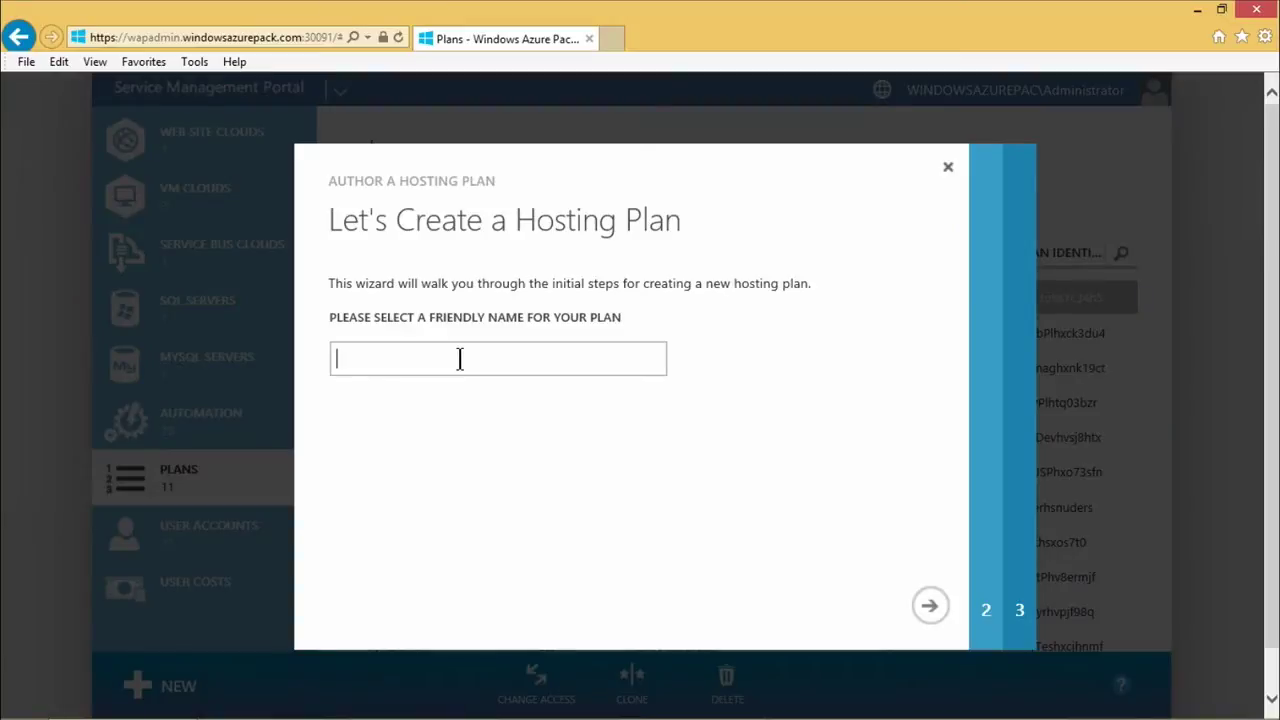
type("MVAJSPlan")
left_click(926, 610)
Include web site clouds, VM clouds, SQL Servers and MySQL Servers, then complete the plan
left_click(339, 354)
left_click(340, 413)
left_click(339, 471)
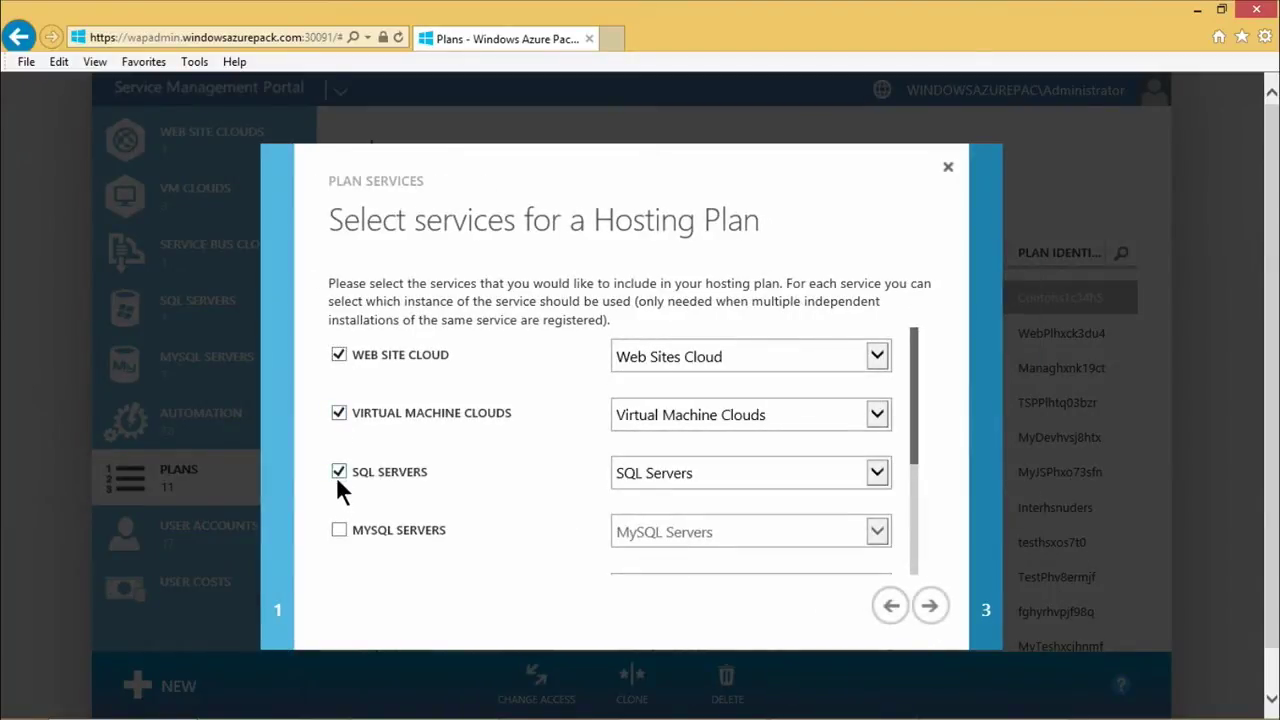
left_click(339, 530)
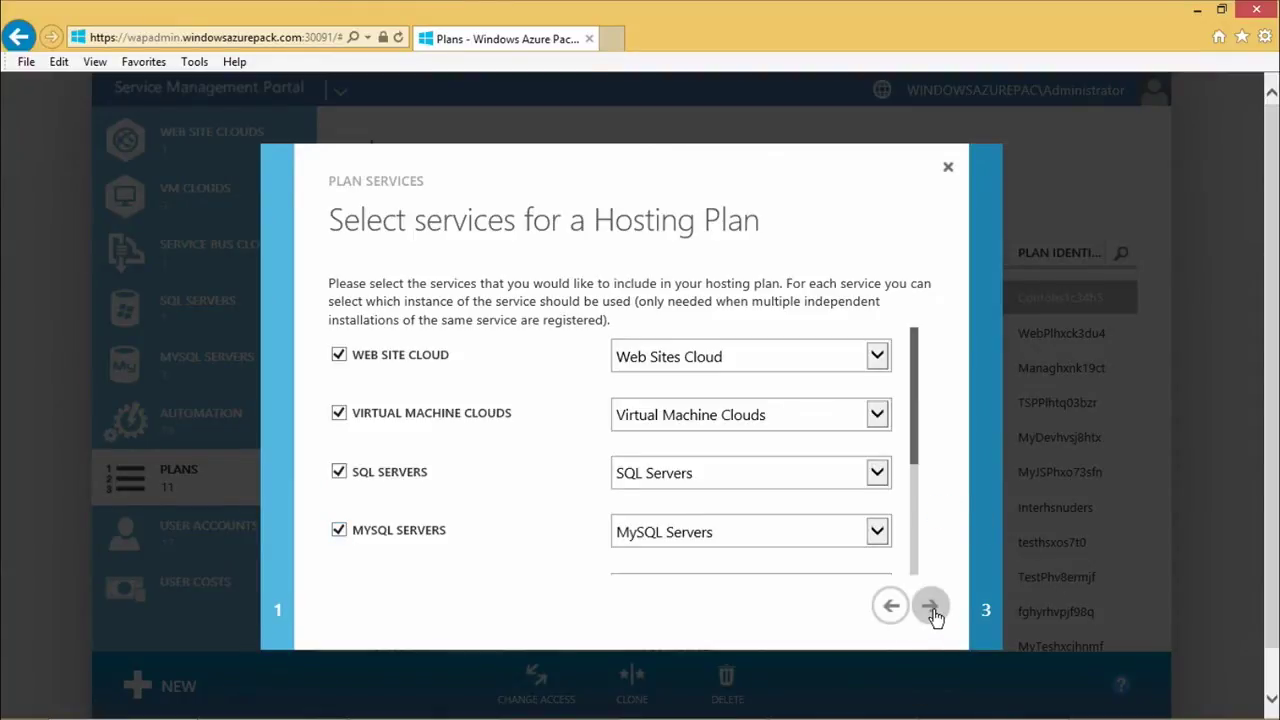
left_click(930, 607)
left_click(930, 609)
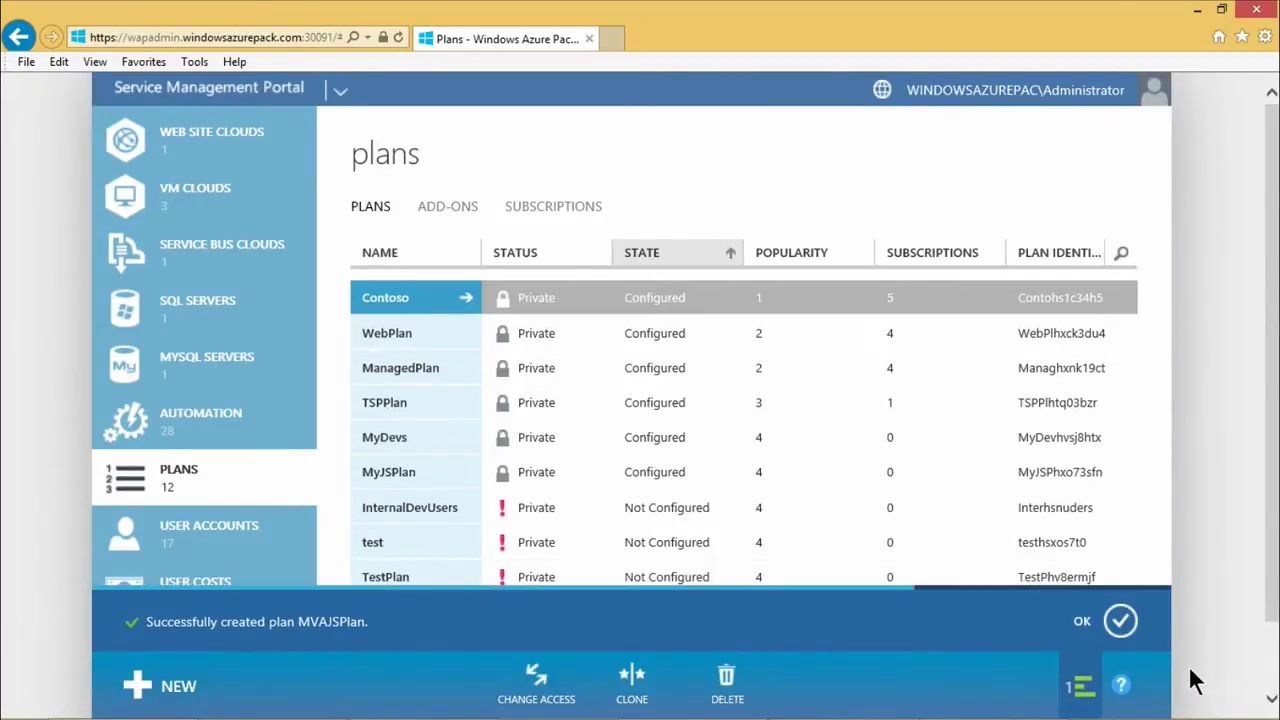
left_click(1120, 621)
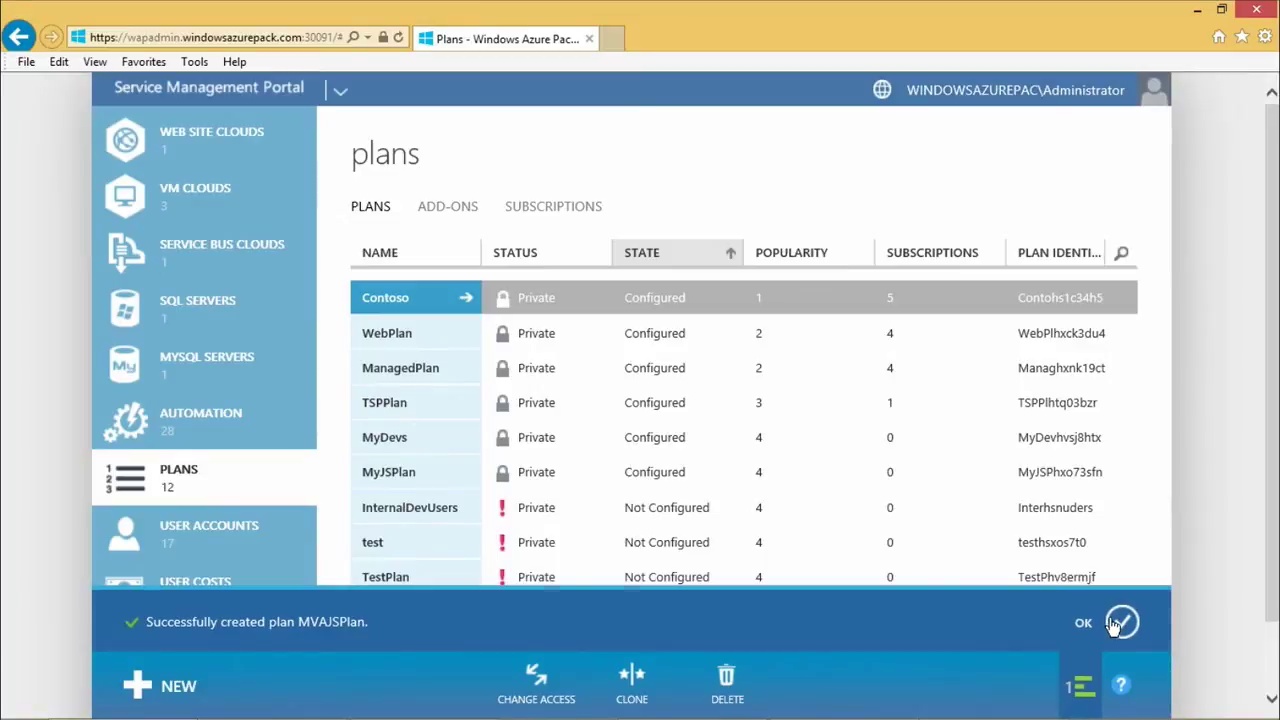
Open the MVAJSPlan dashboard and scroll down to its plan services table
scroll(1260, 533, "down", 2)
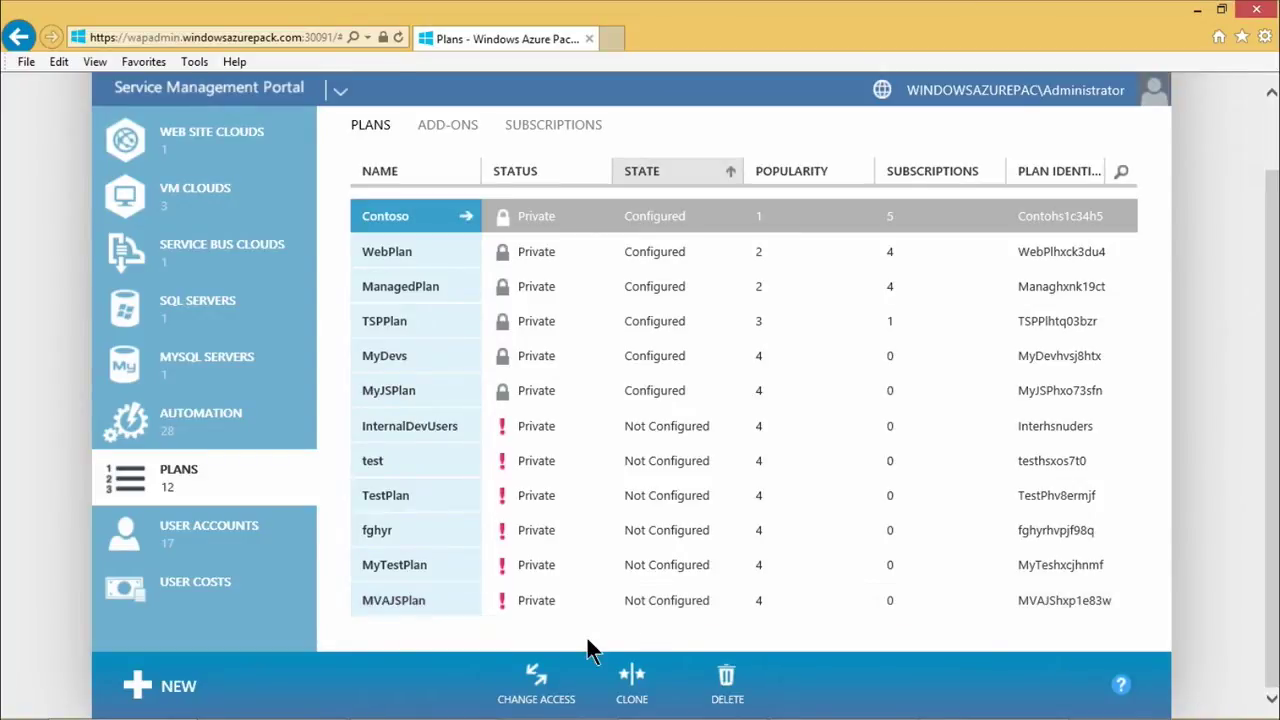
left_click(440, 603)
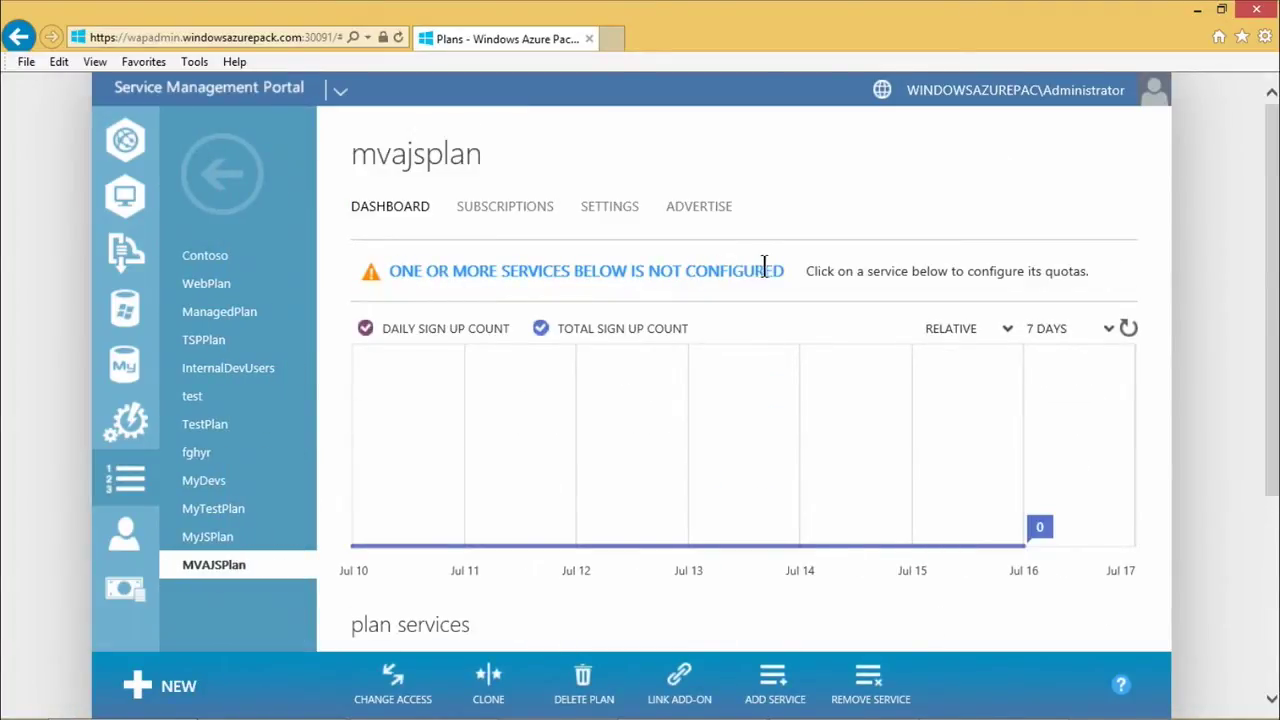
scroll(743, 490, "down", 3)
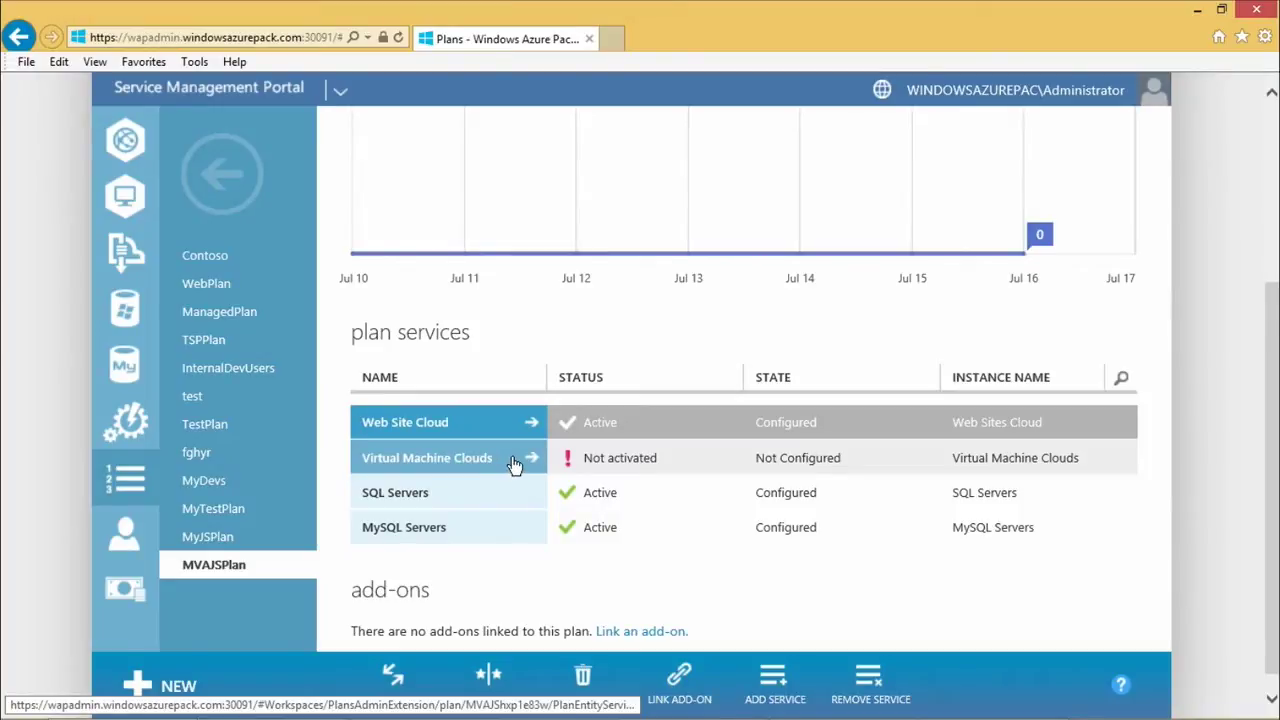
Set Virtual Machine Clouds to VMM server wapvmm.windowsazurepack.com and the Gold Tier cloud
left_click(513, 465)
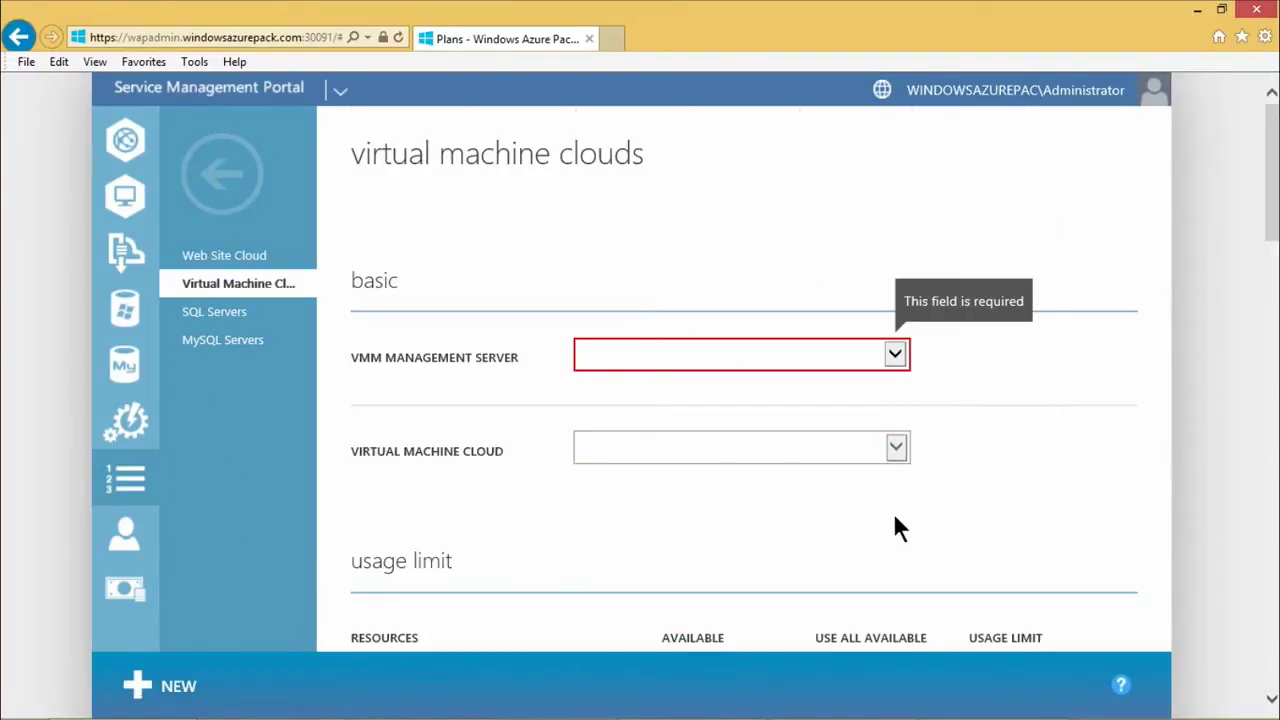
left_click(895, 358)
left_click(860, 378)
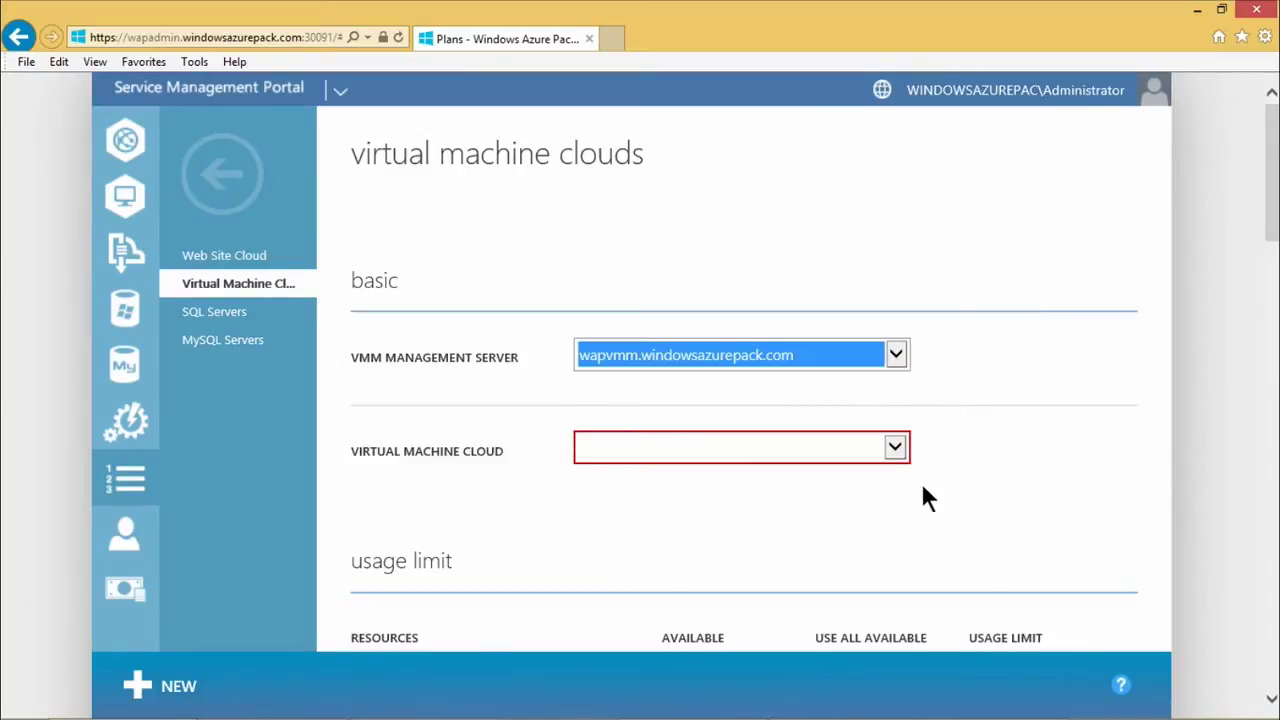
left_click(894, 448)
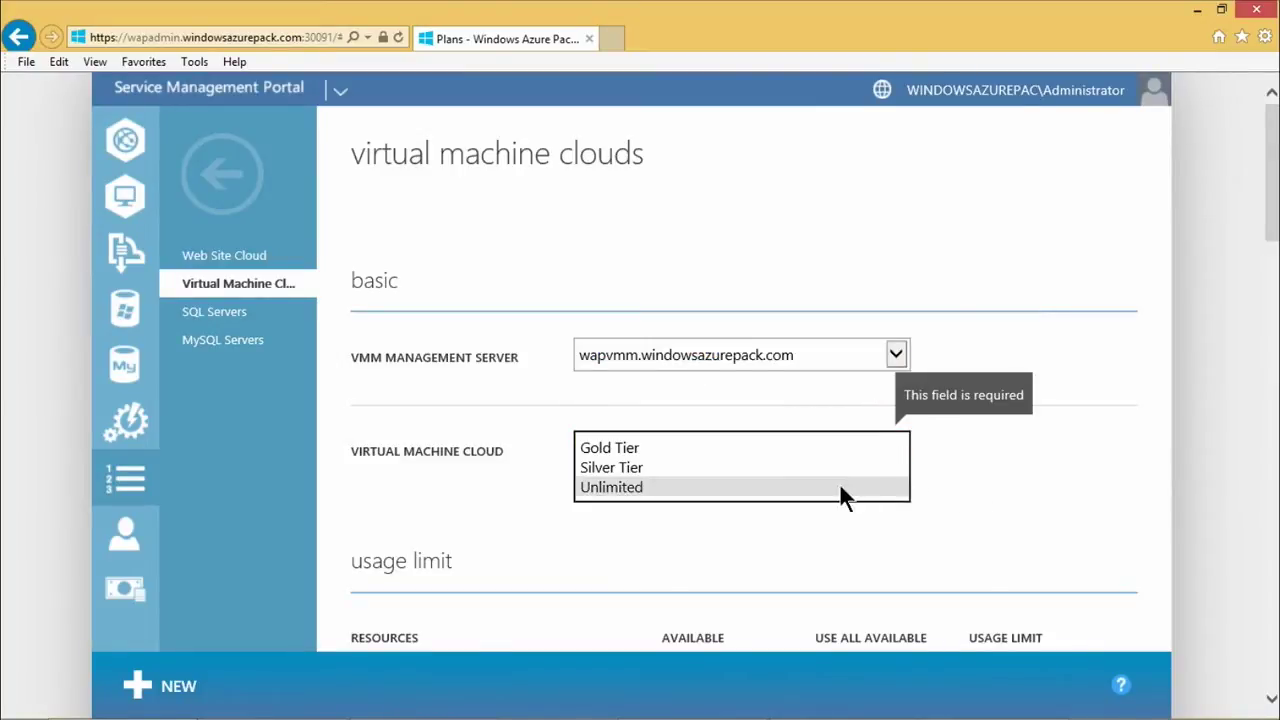
left_click(787, 450)
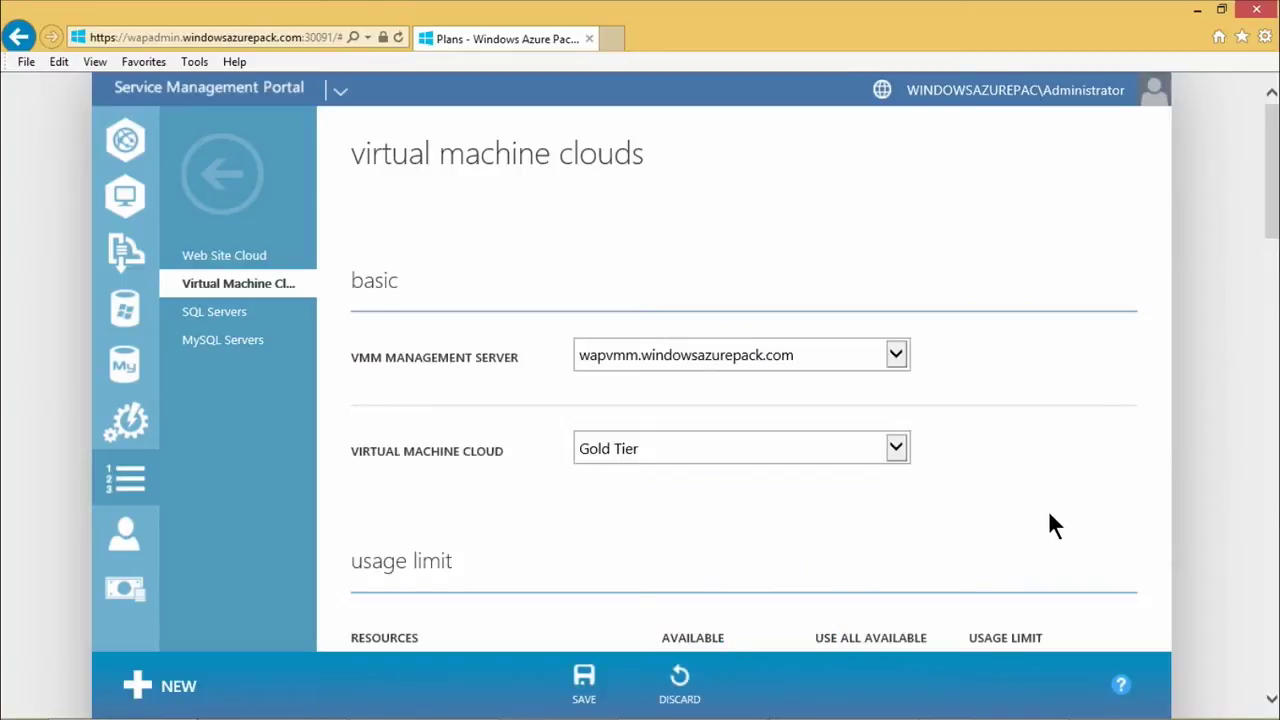
Review the usage limits, trying a custom limit of 10 VMs before reverting to all available
scroll(1056, 508, "down", 1)
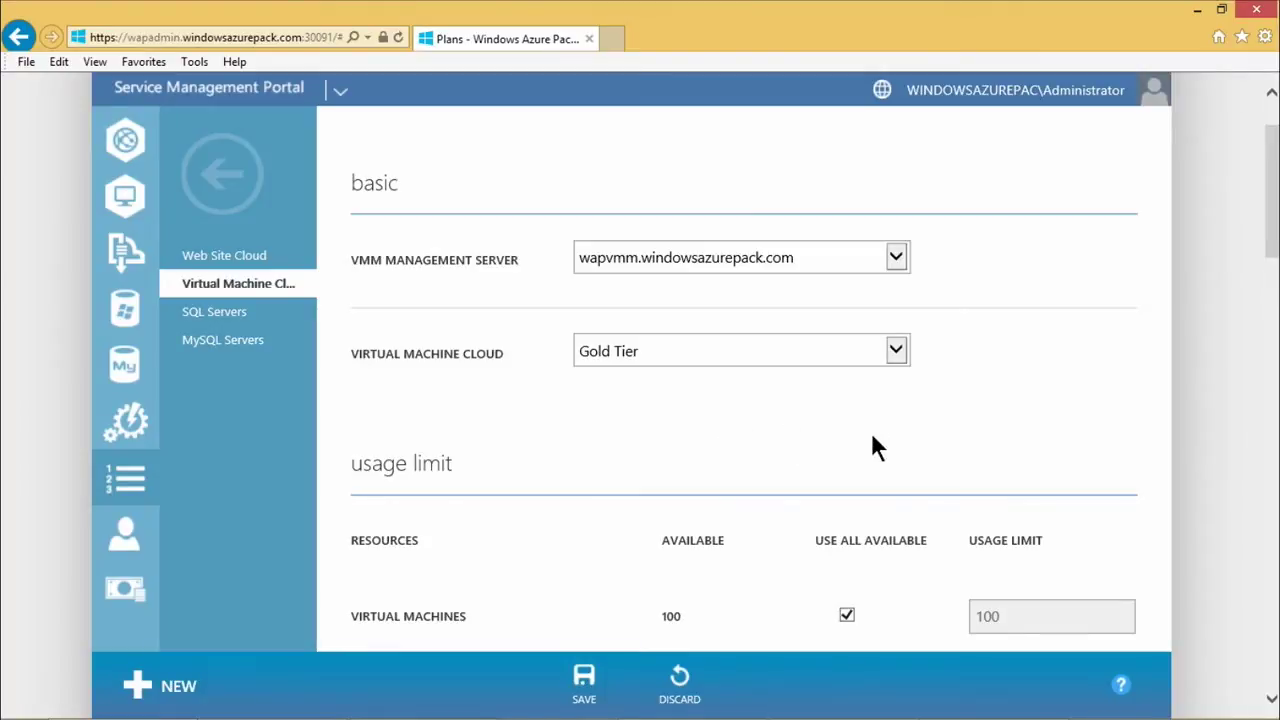
scroll(1015, 373, "down", 2)
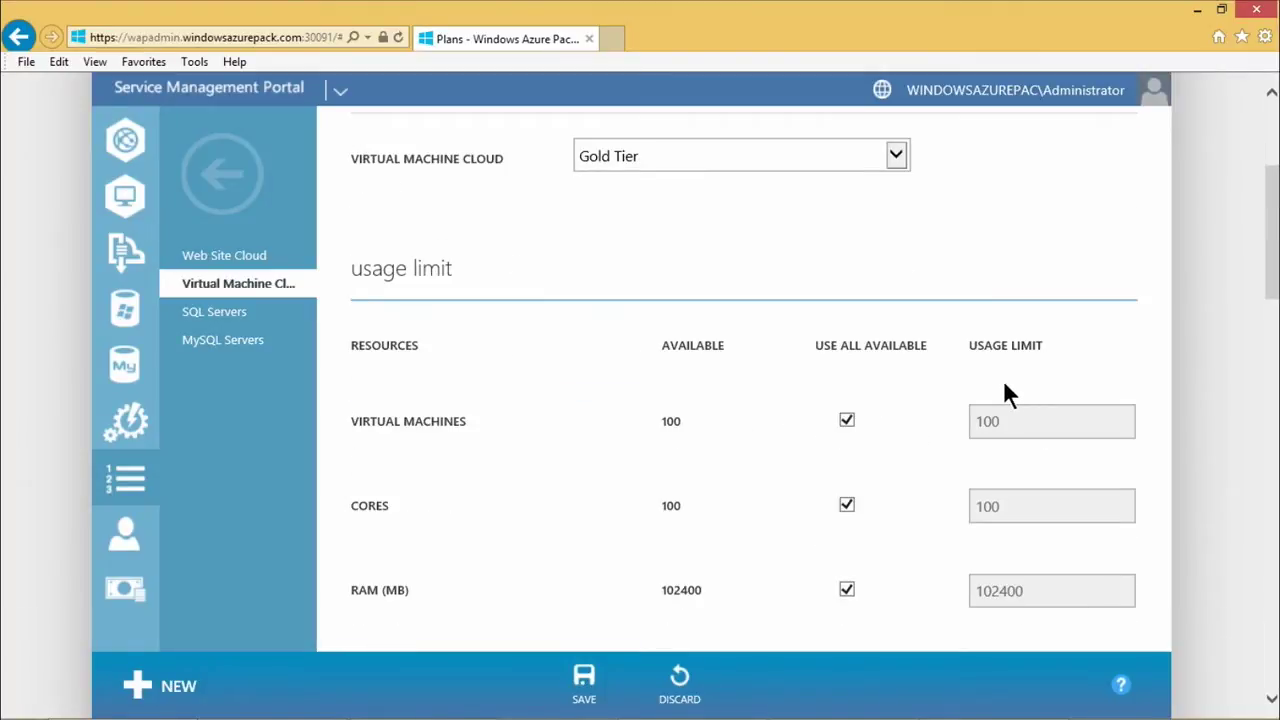
scroll(840, 460, "down", 1)
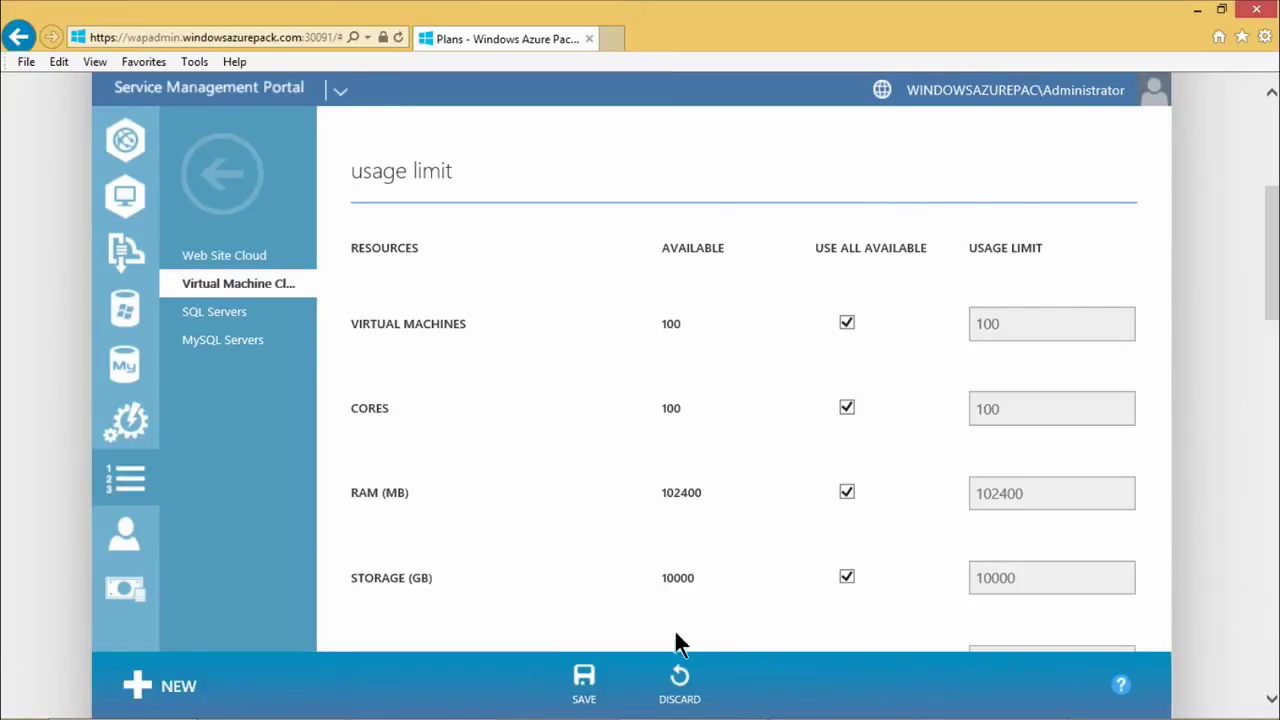
left_click(846, 323)
type("10")
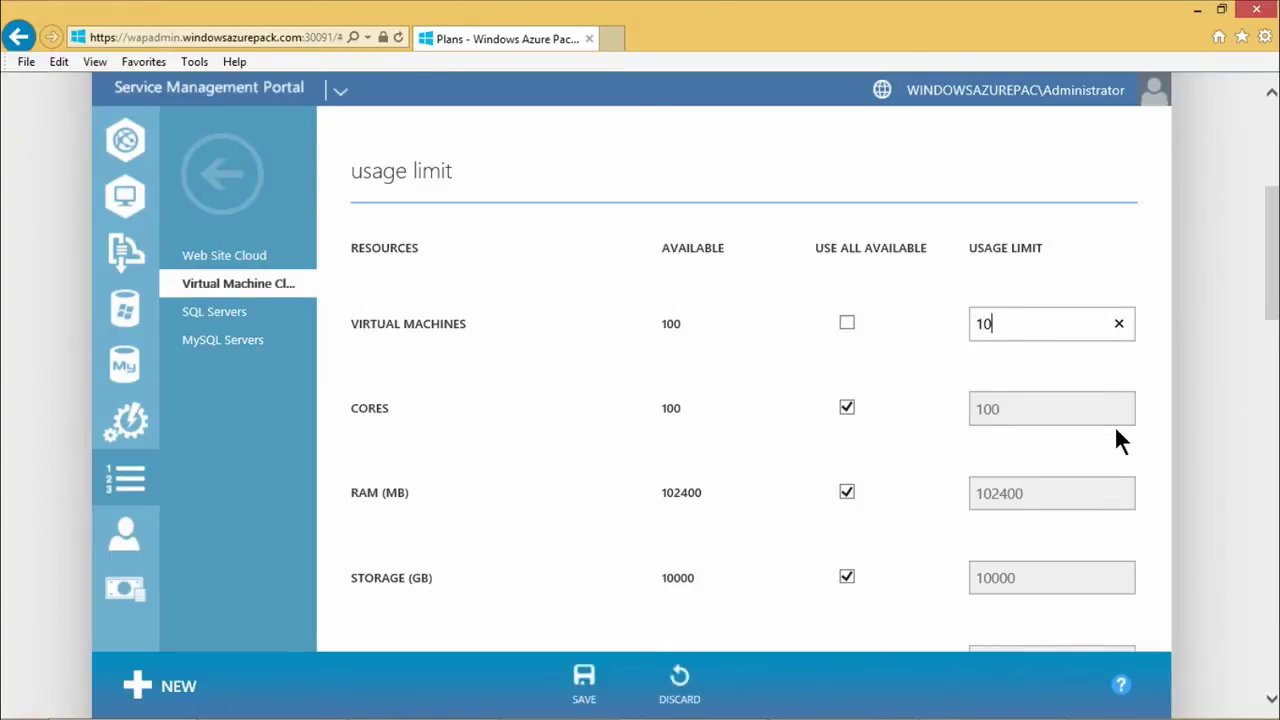
left_click(847, 323)
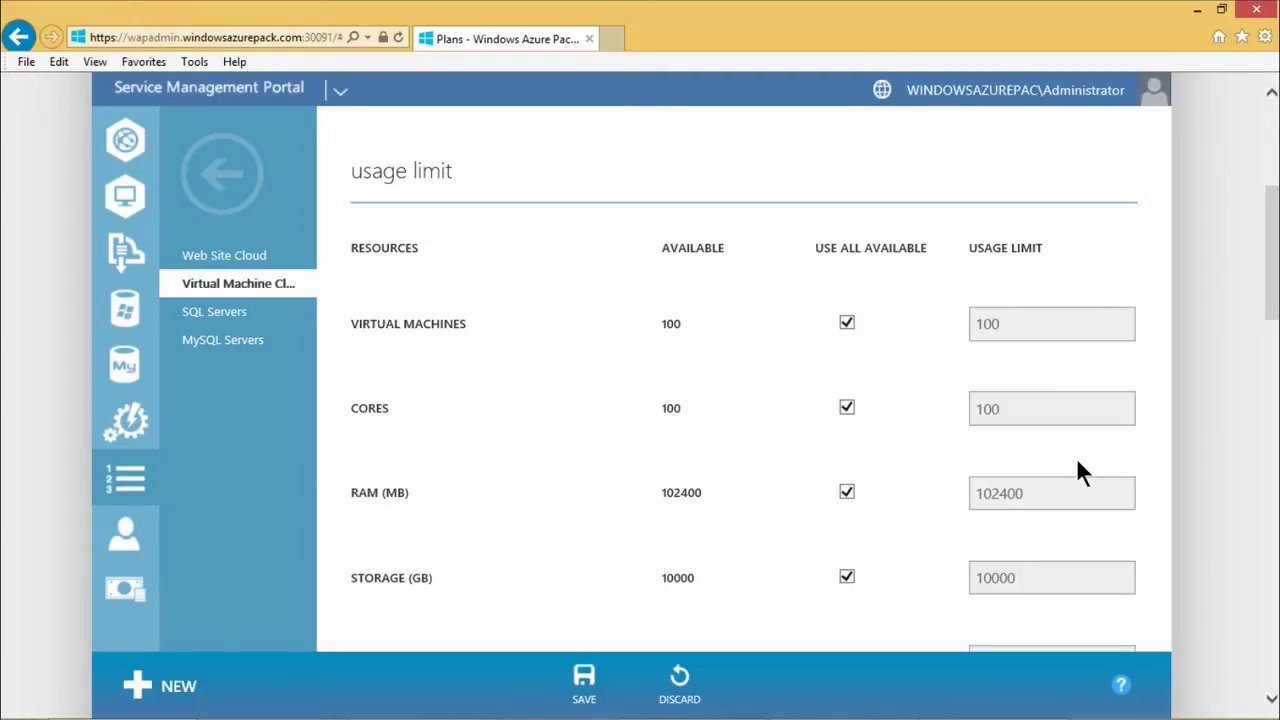
scroll(700, 475, "down", 4)
scroll(694, 471, "up", 2)
scroll(694, 465, "up", 8)
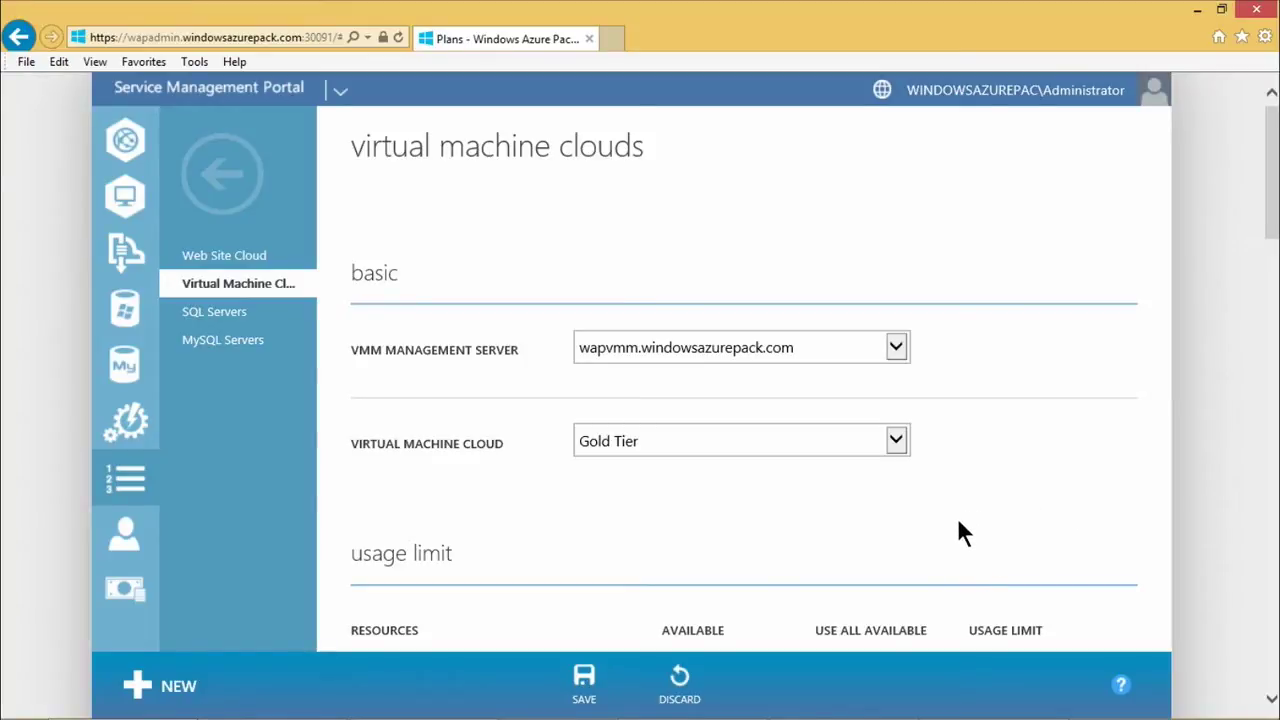
Save the Gold Tier VM cloud settings with default usage limits and acknowledge the update notice
scroll(960, 545, "down", 2)
scroll(958, 515, "down", 1)
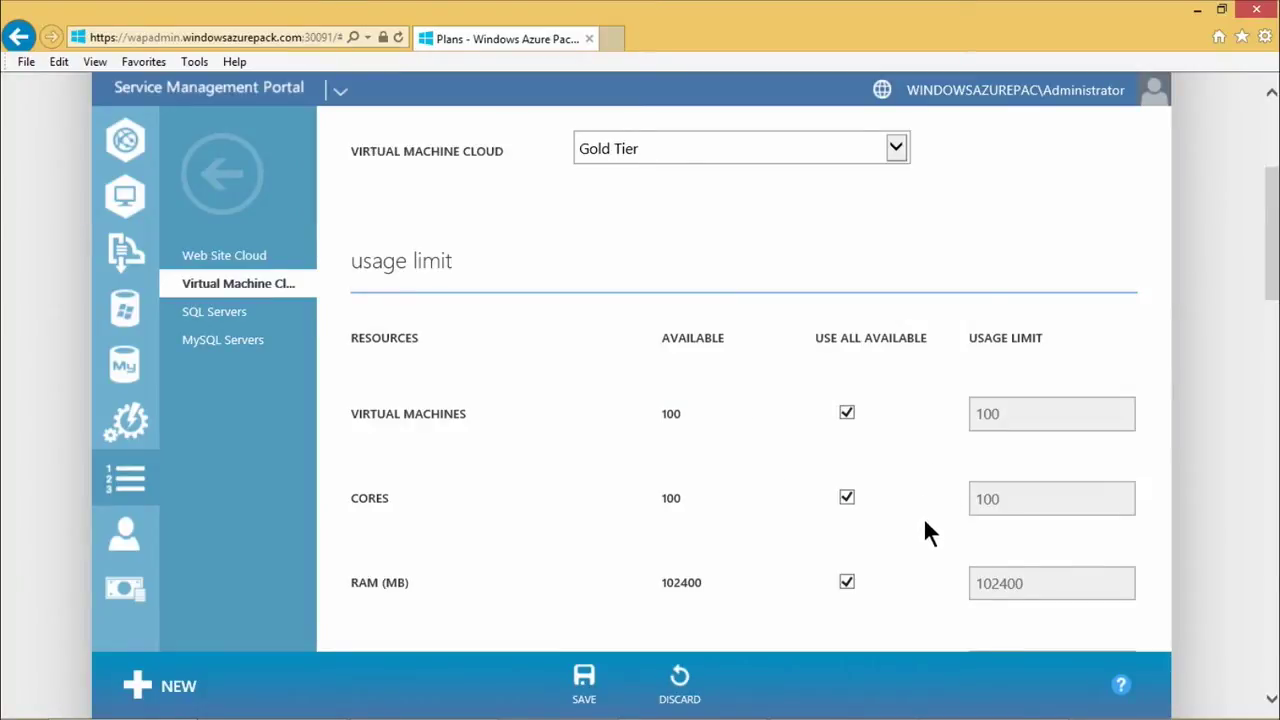
scroll(918, 478, "down", 5)
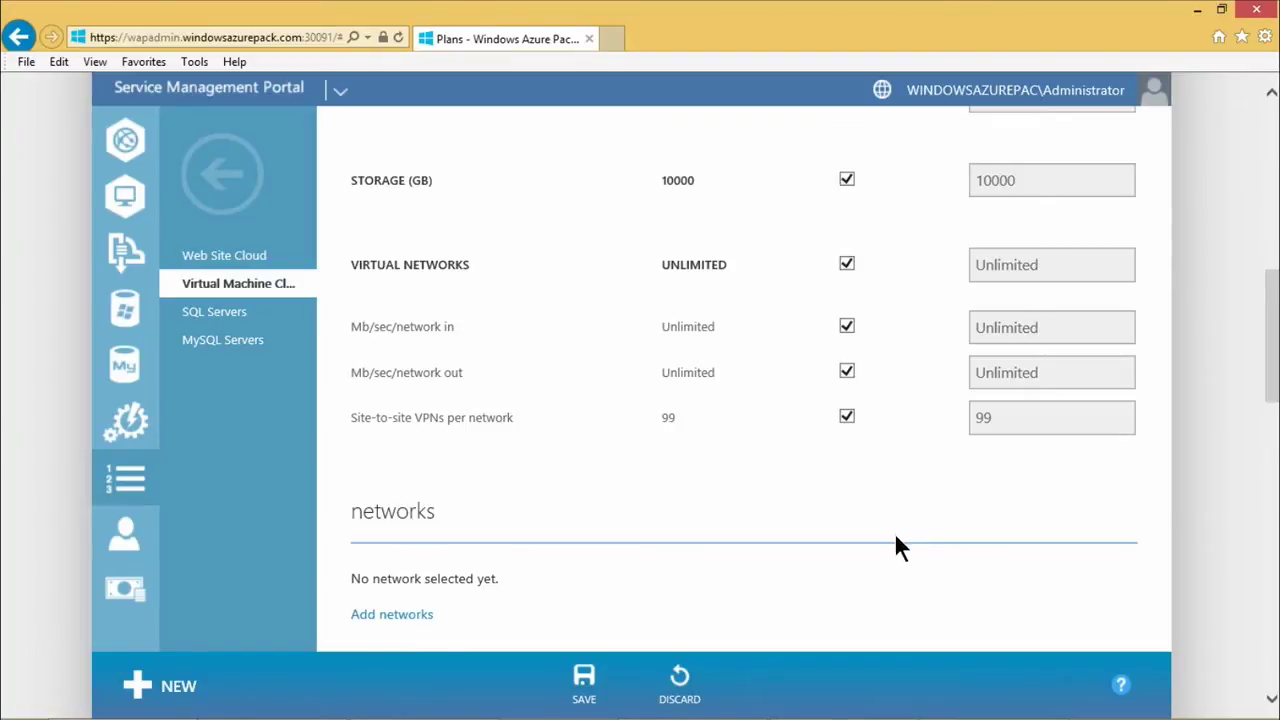
scroll(896, 535, "down", 2)
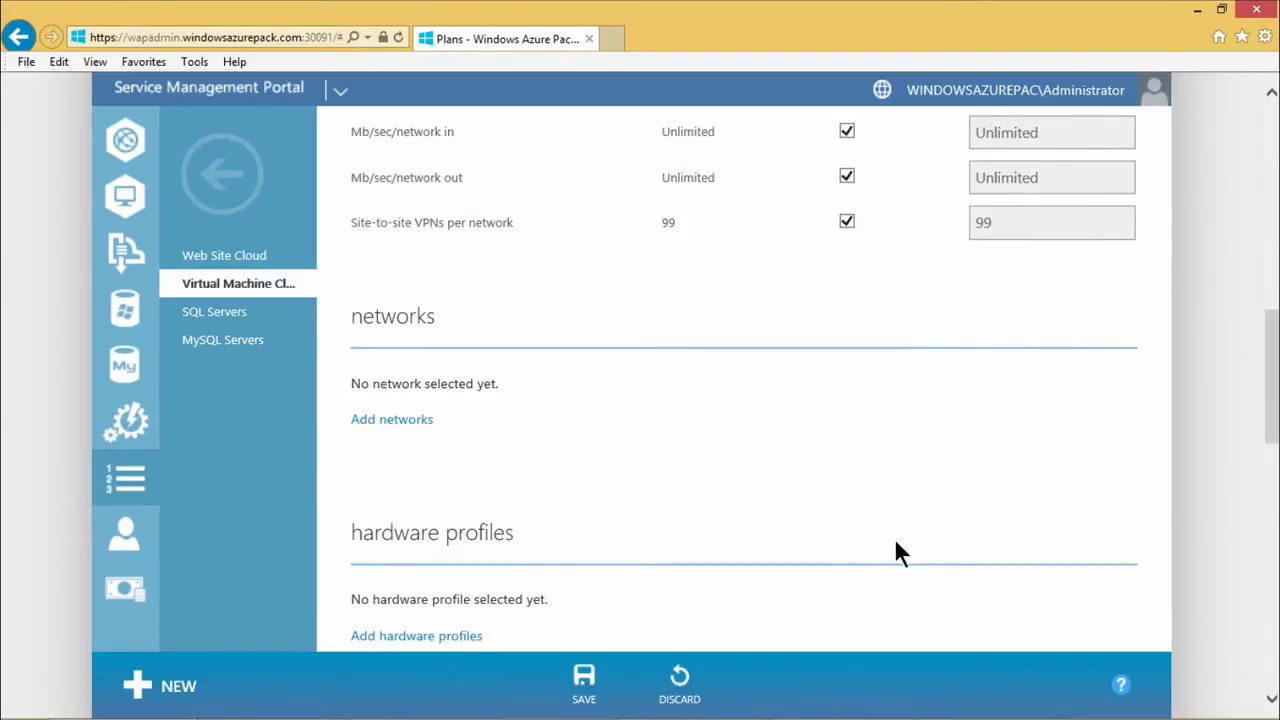
scroll(822, 392, "down", 3)
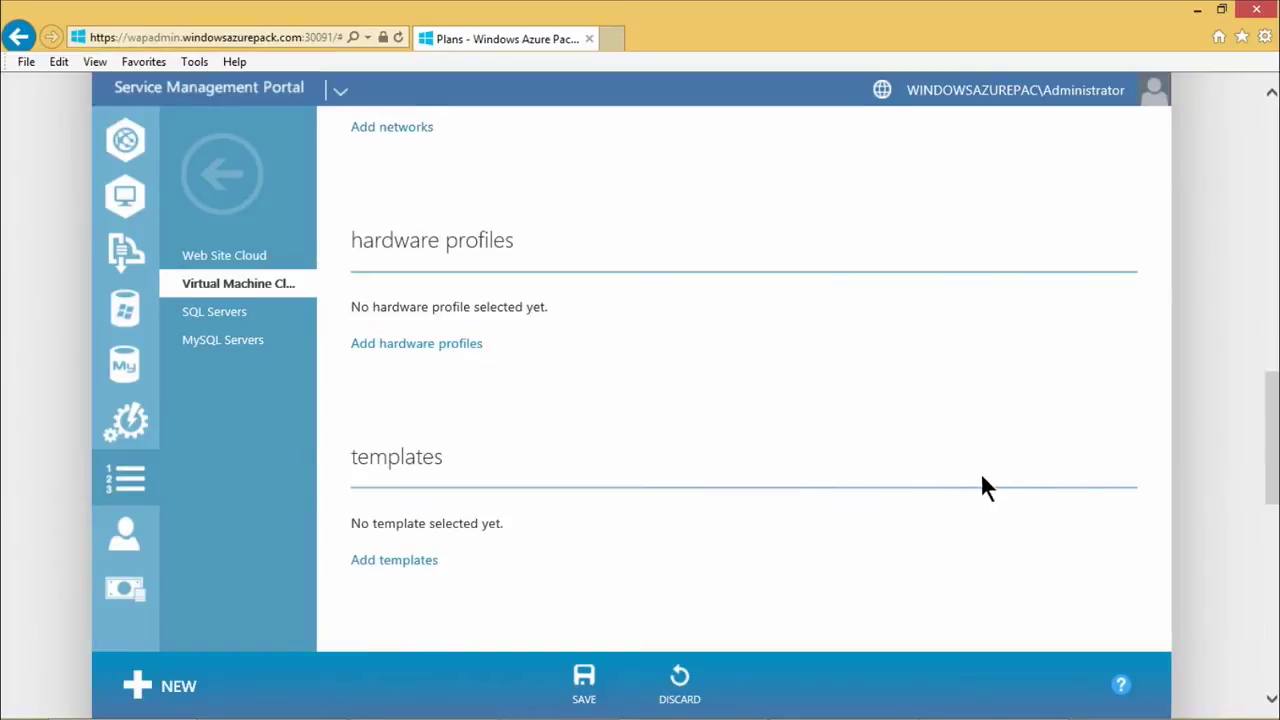
scroll(771, 420, "down", 9)
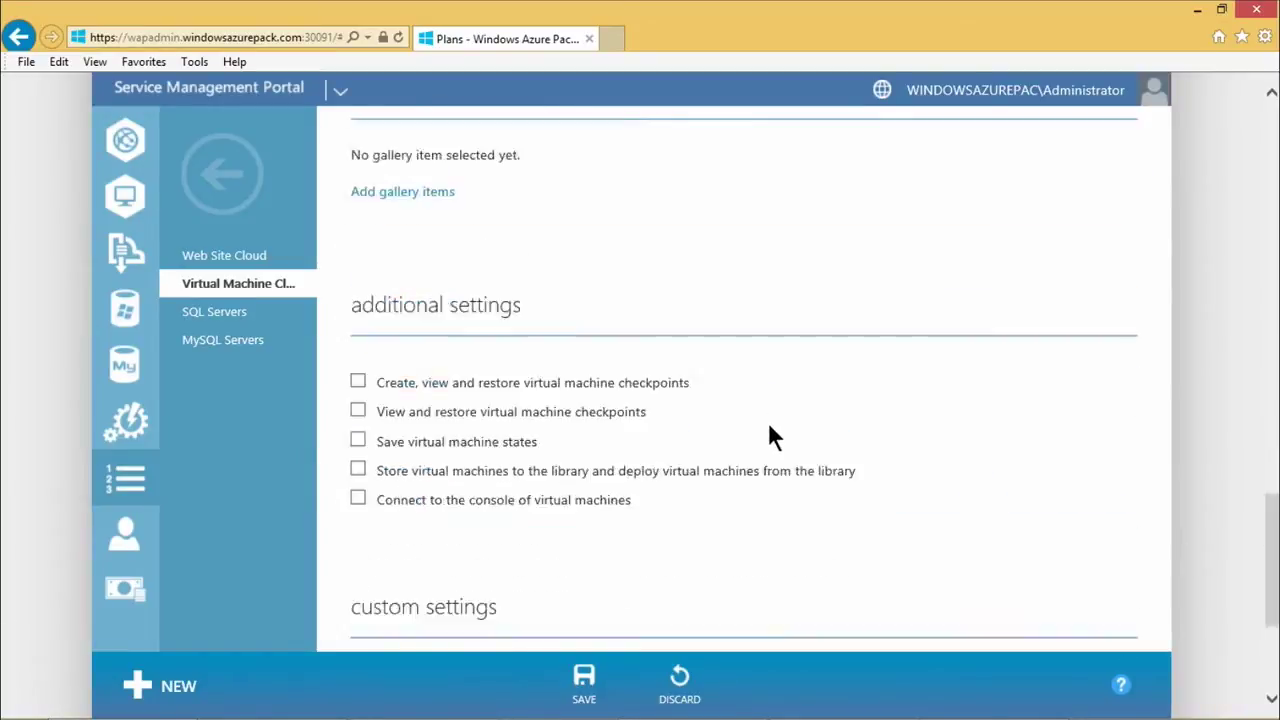
left_click(576, 694)
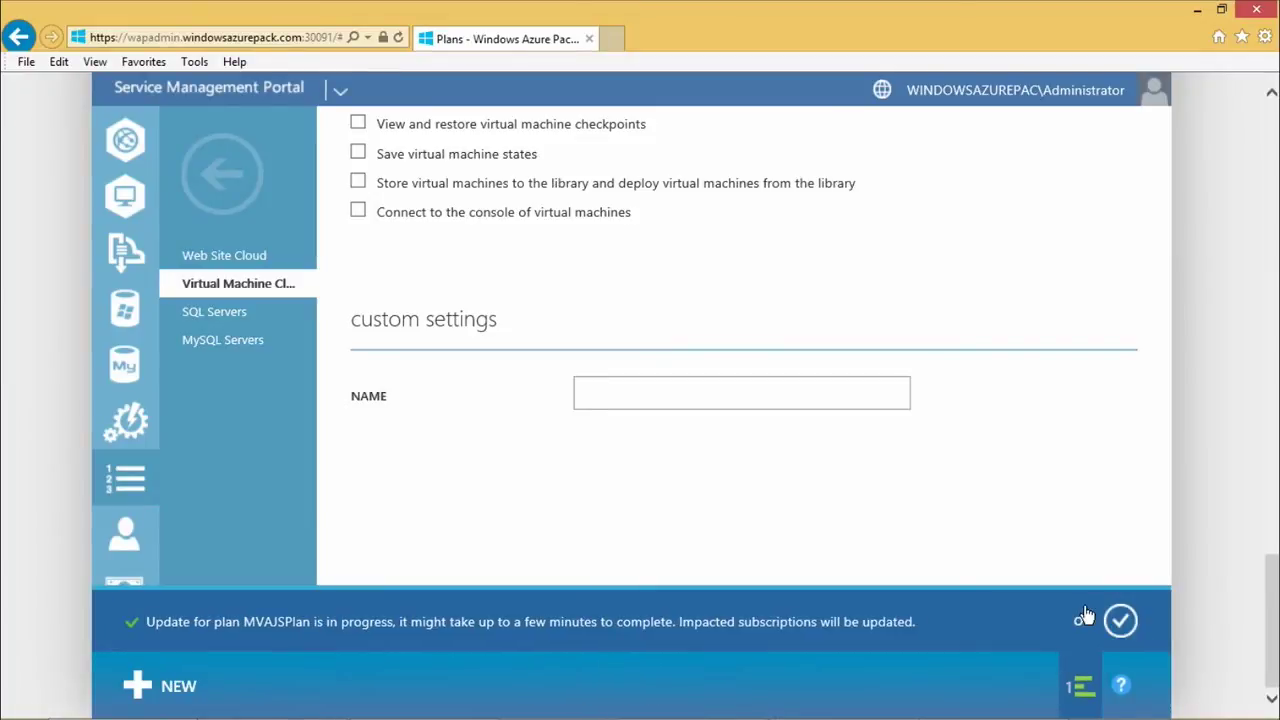
left_click(1120, 620)
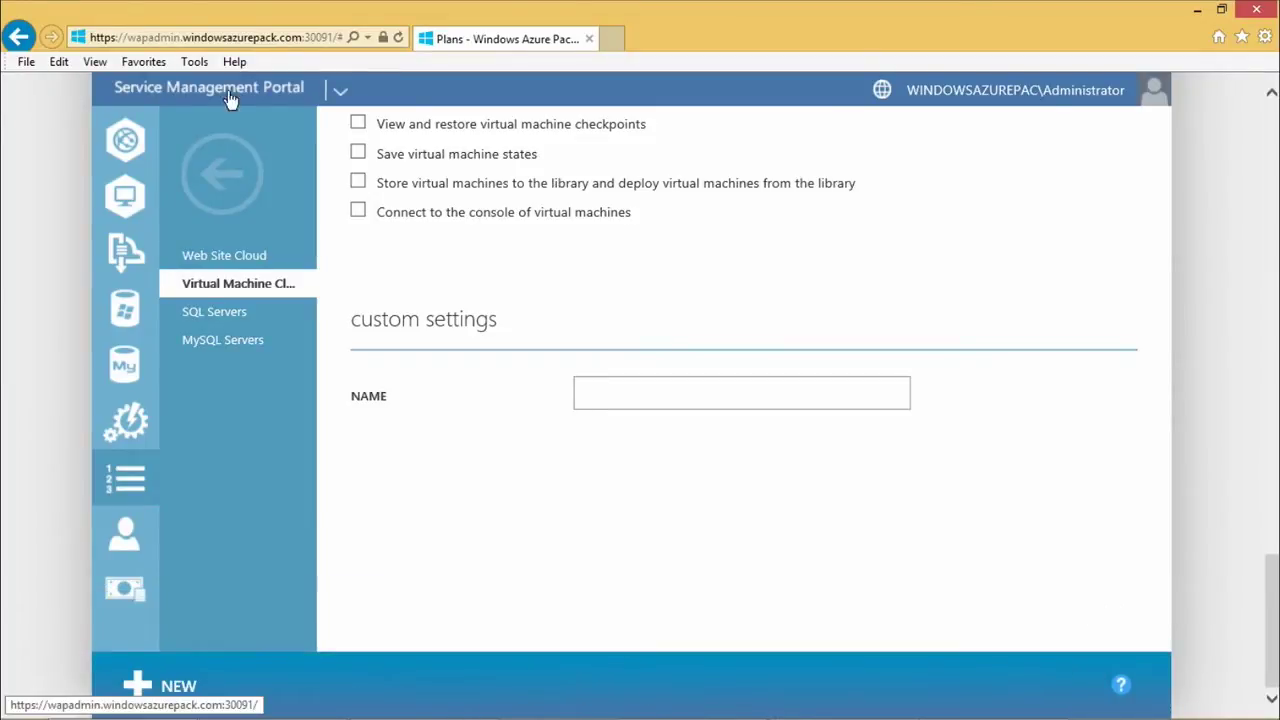
Return to the MVAJSPlan dashboard and point out its PLAN IS PRIVATE status
left_click(221, 173)
scroll(690, 500, "down", 3)
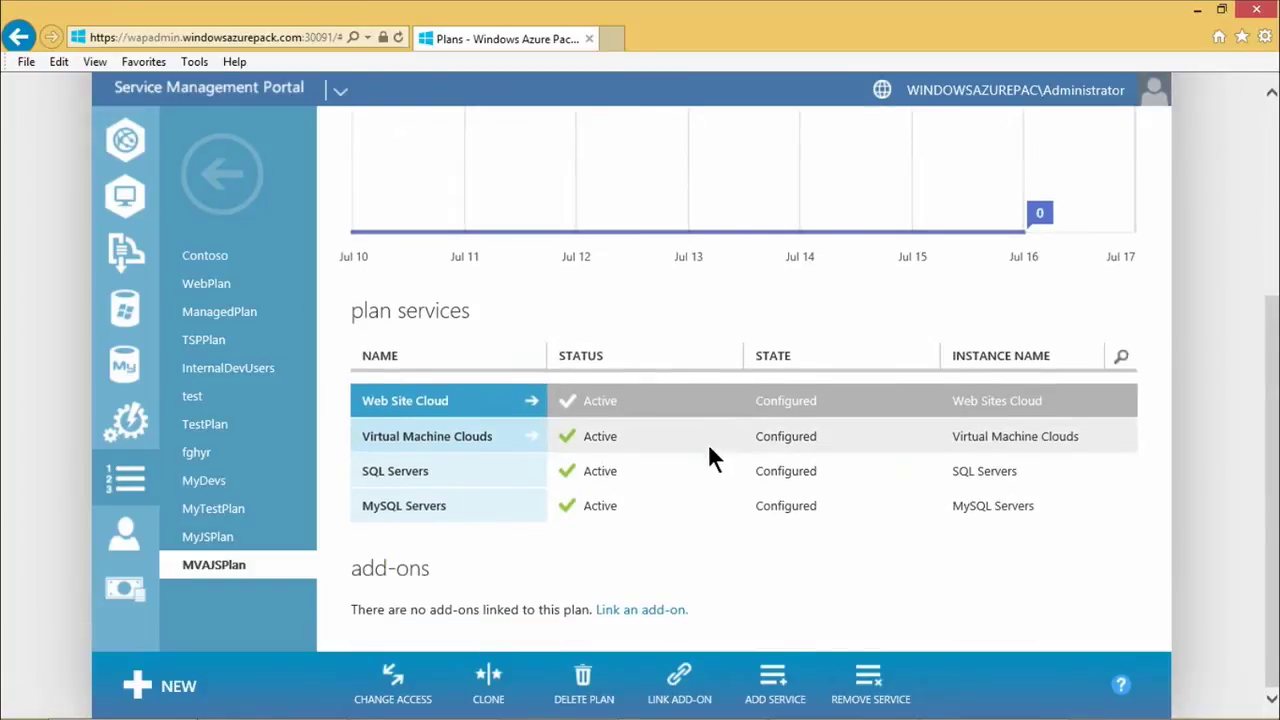
scroll(745, 540, "up", 3)
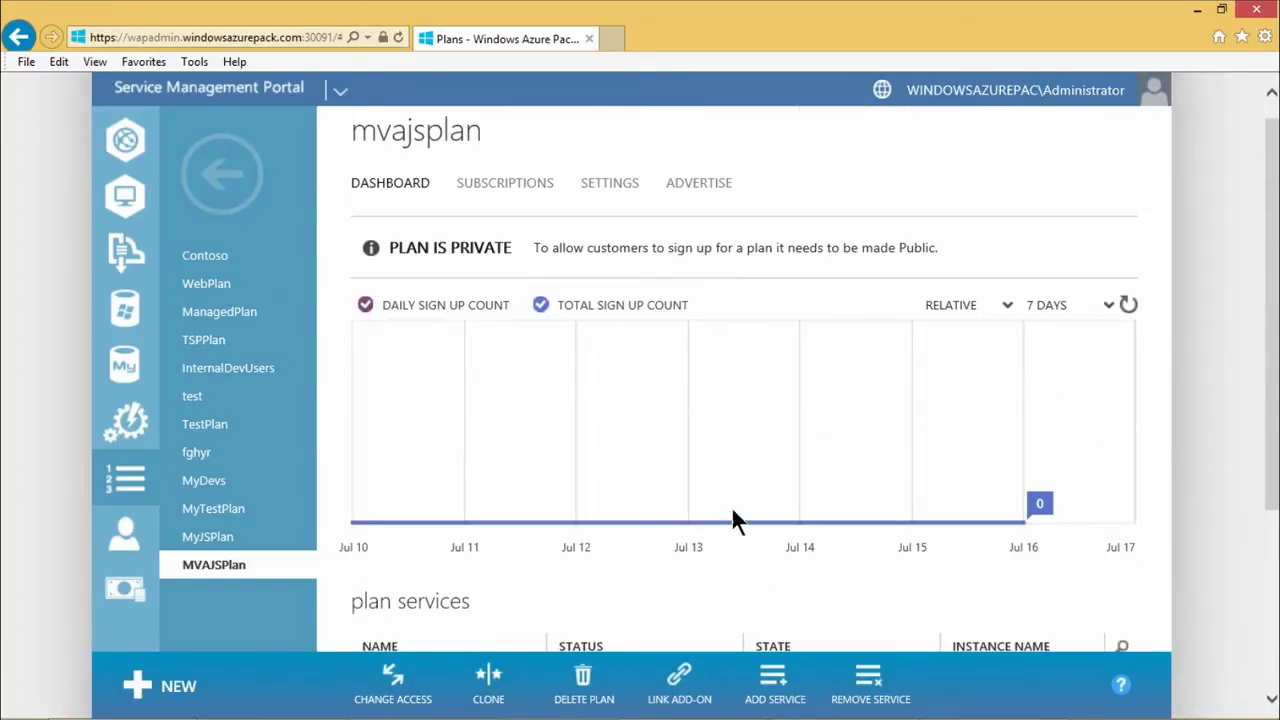
left_click_drag(390, 247, 447, 258)
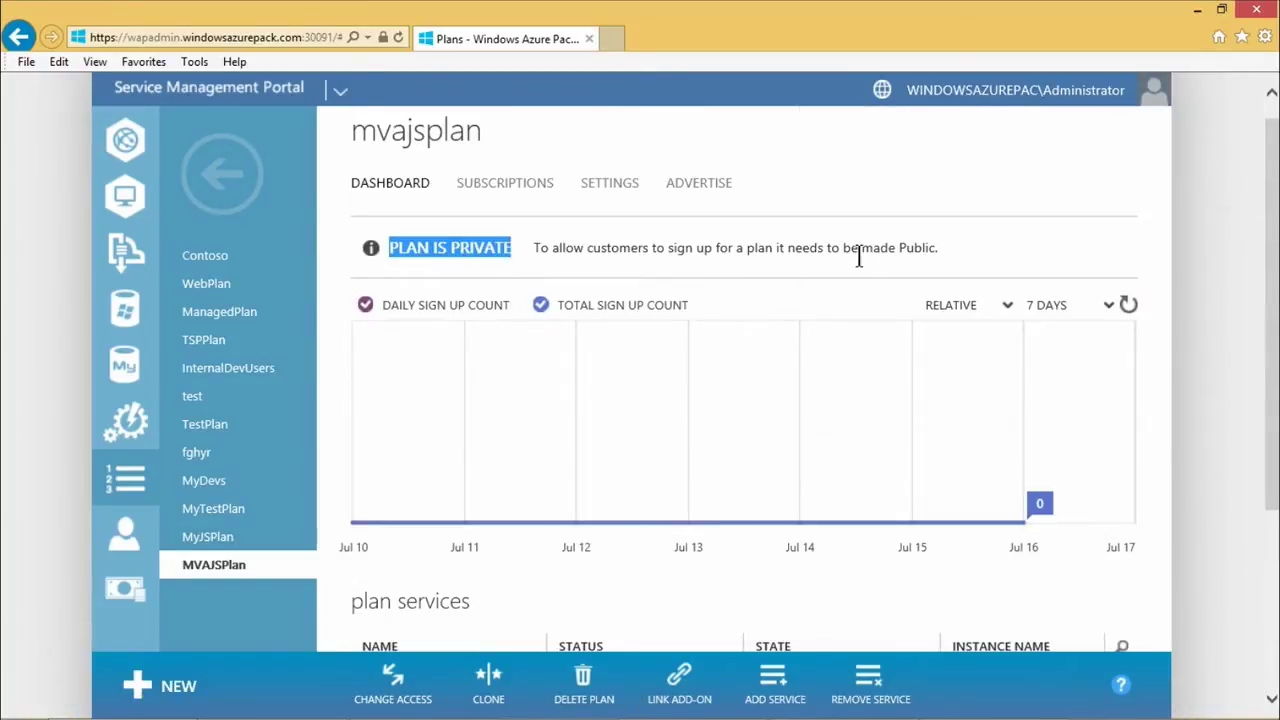
left_click(812, 255)
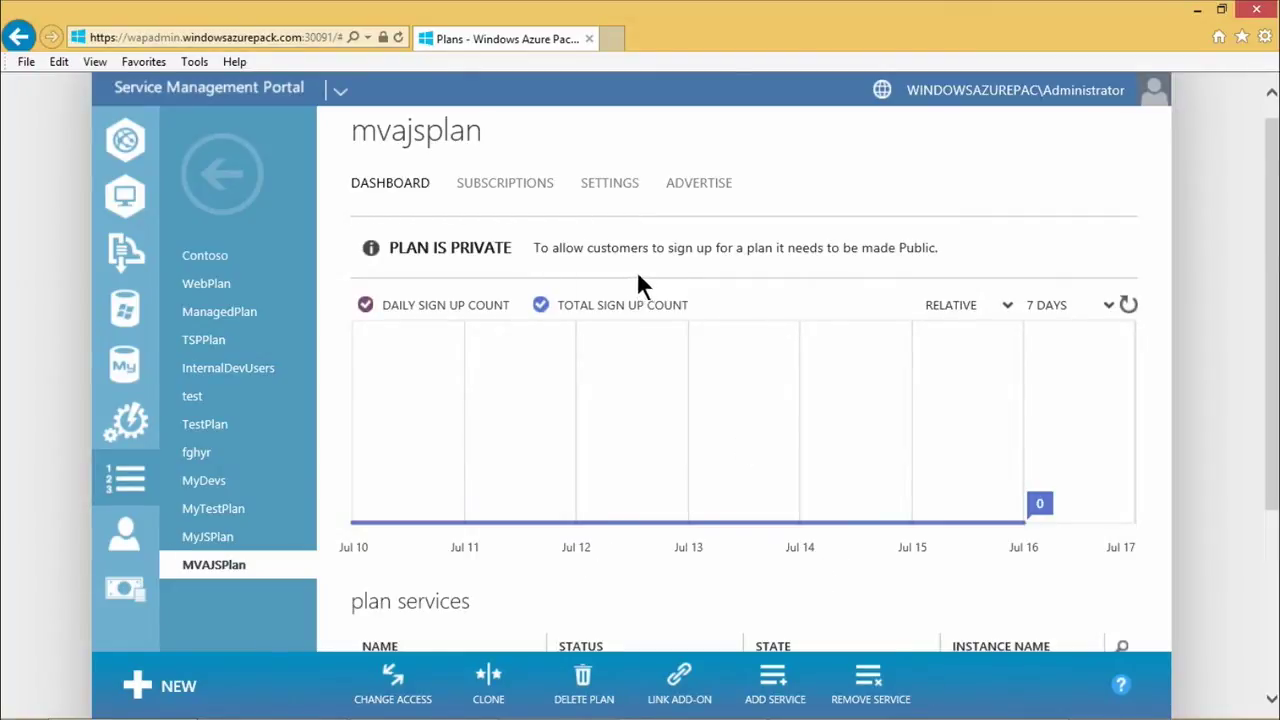
scroll(660, 290, "down", 3)
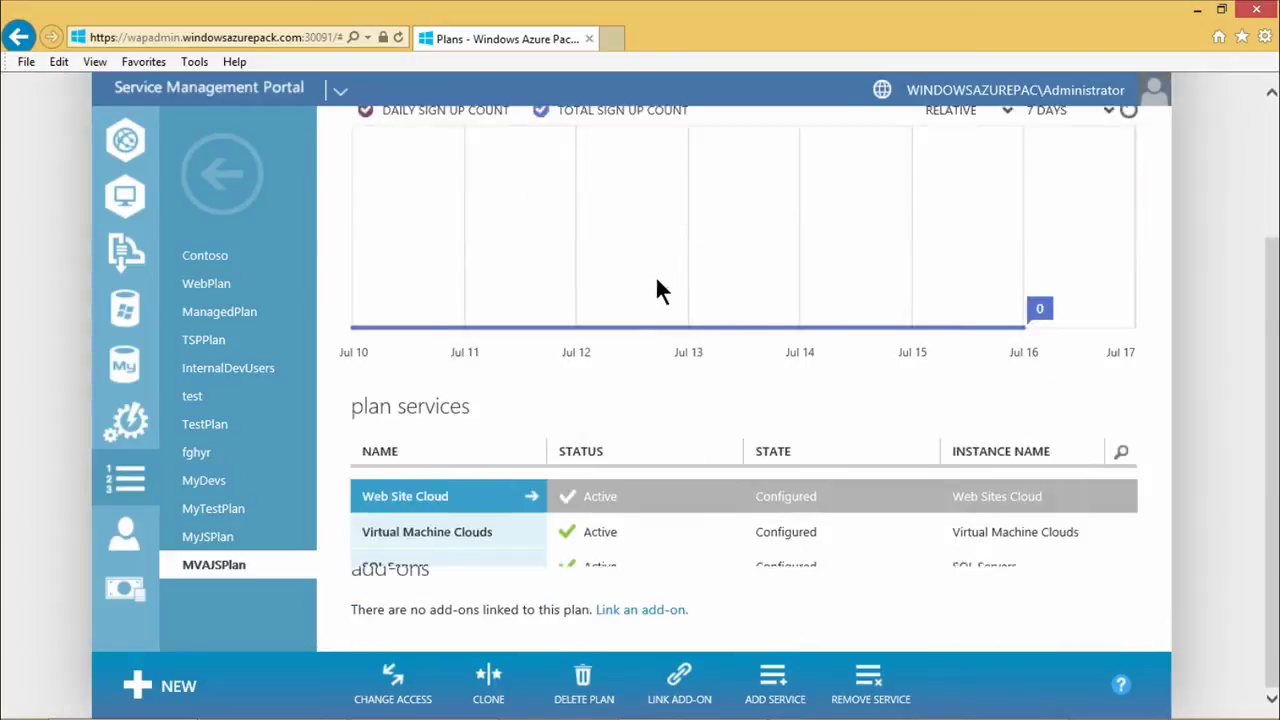
Change MVAJSPlan's access to Public and confirm the change
left_click(397, 686)
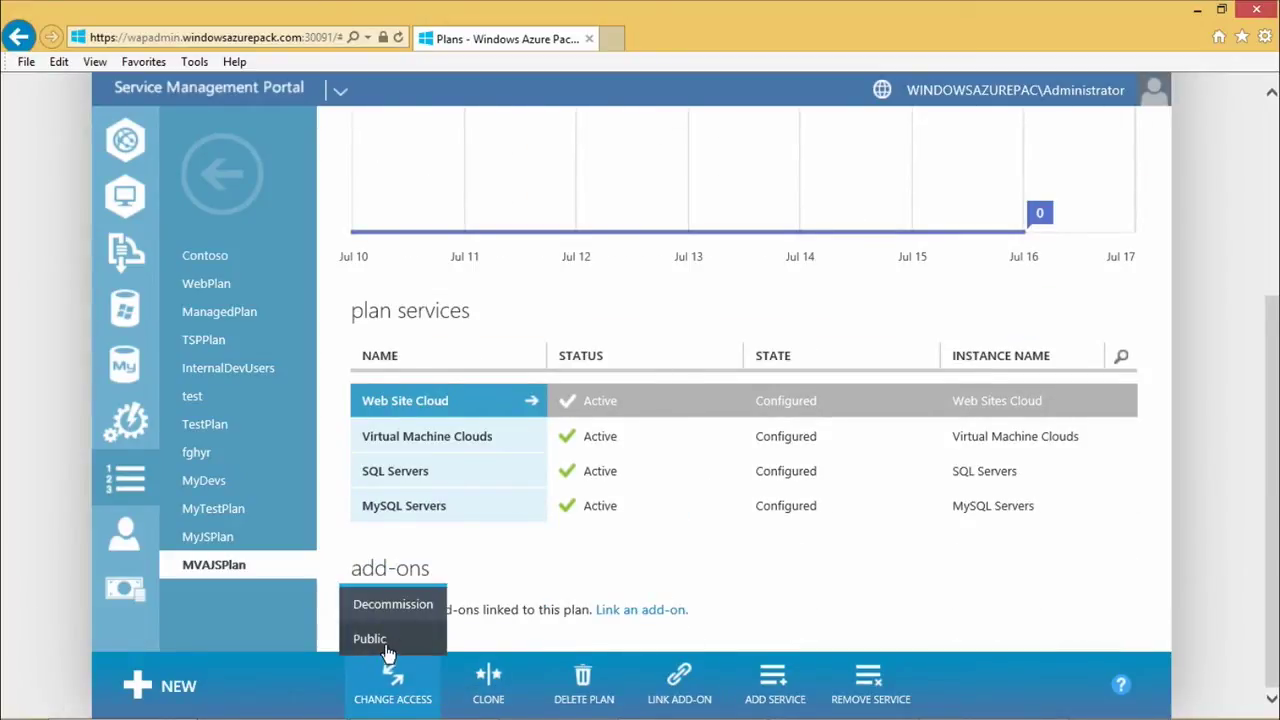
left_click(375, 638)
left_click(1030, 628)
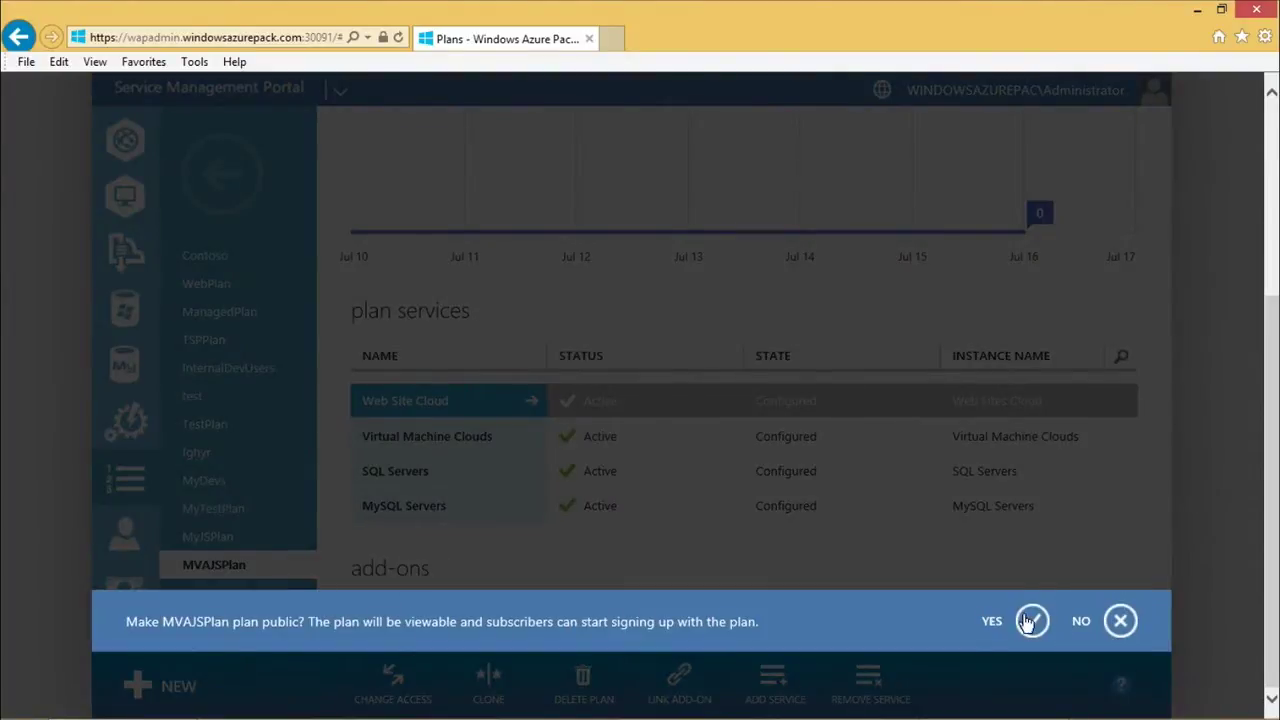
left_click(1120, 622)
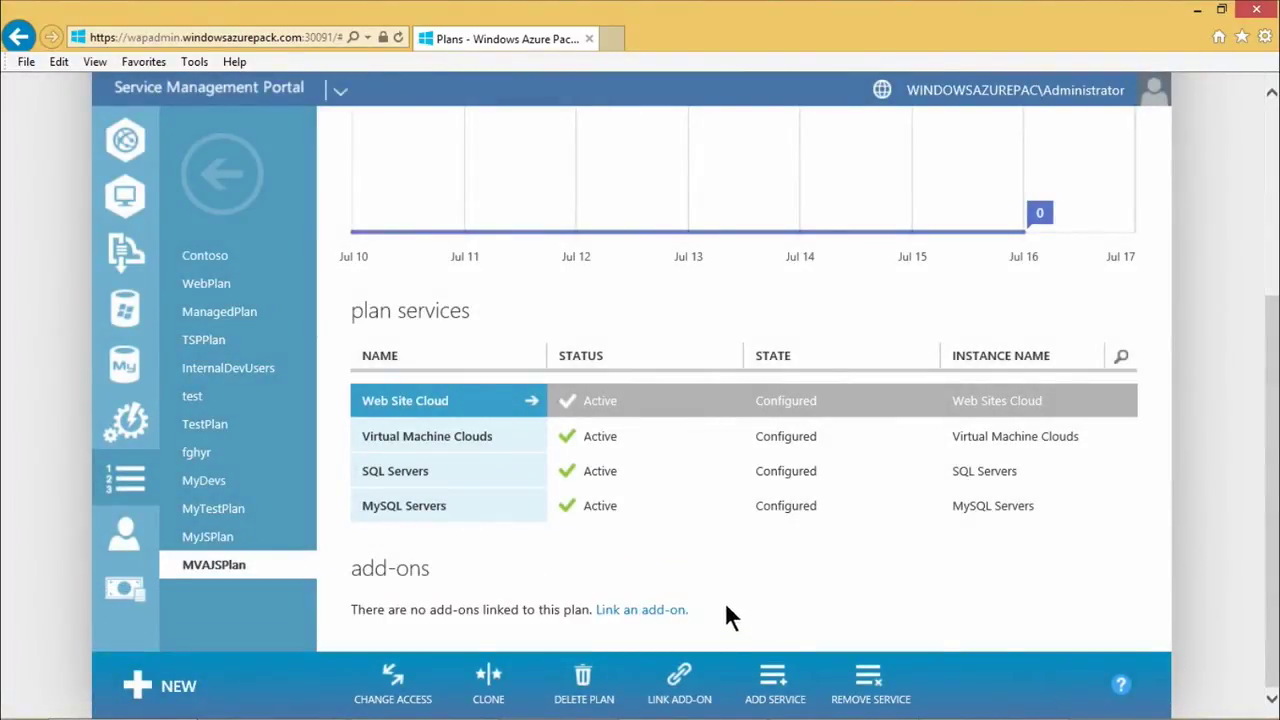
left_click(165, 675)
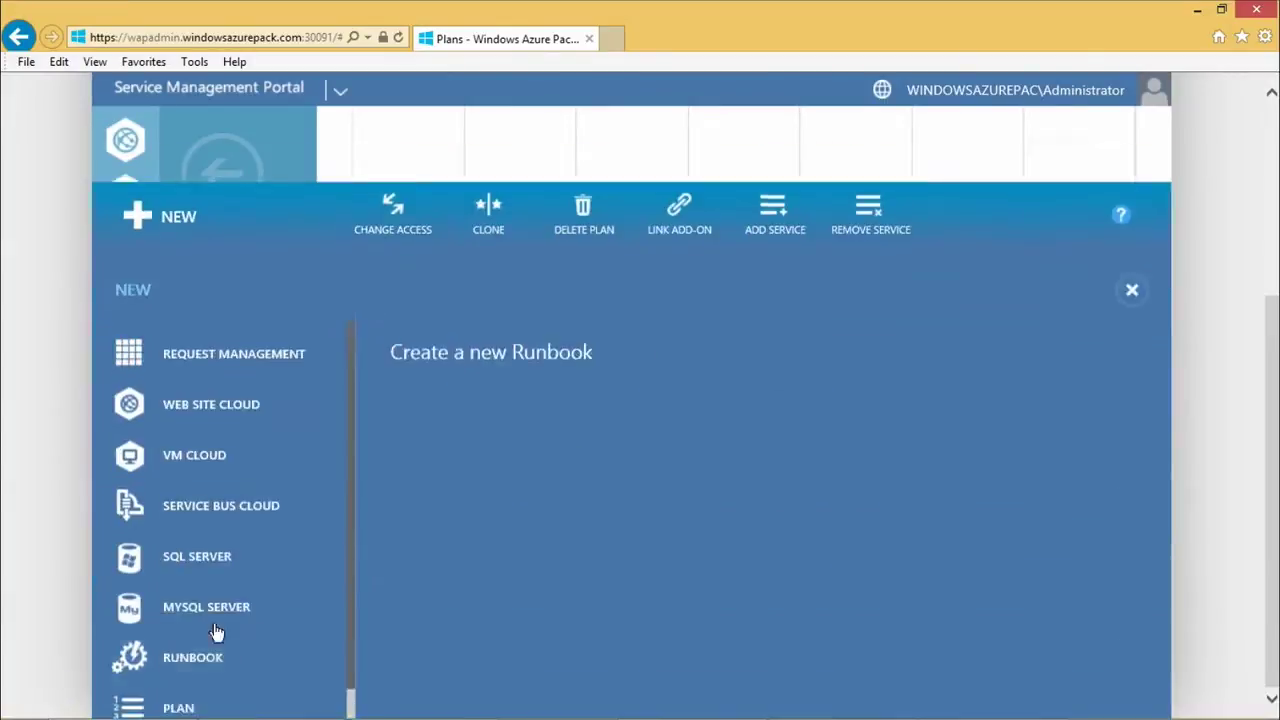
Create the add-on MVAJSAddOn with only Virtual Machine Clouds selected
left_click(458, 275)
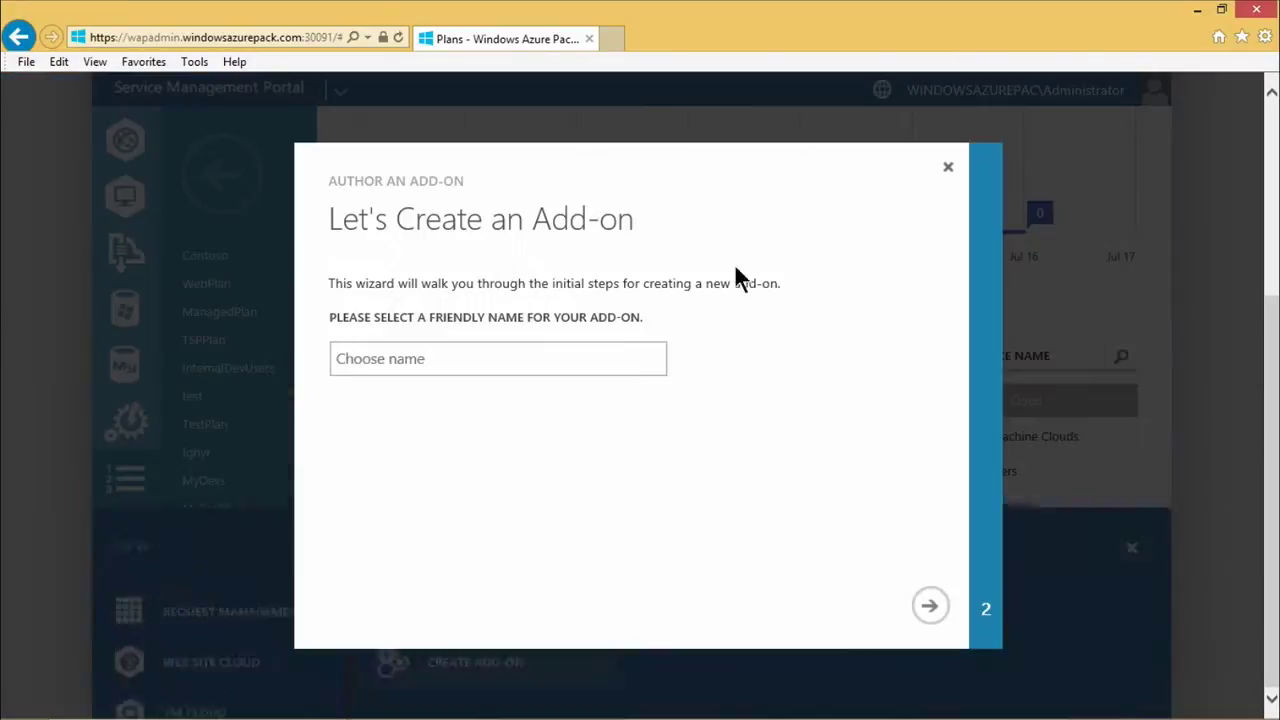
type("M")
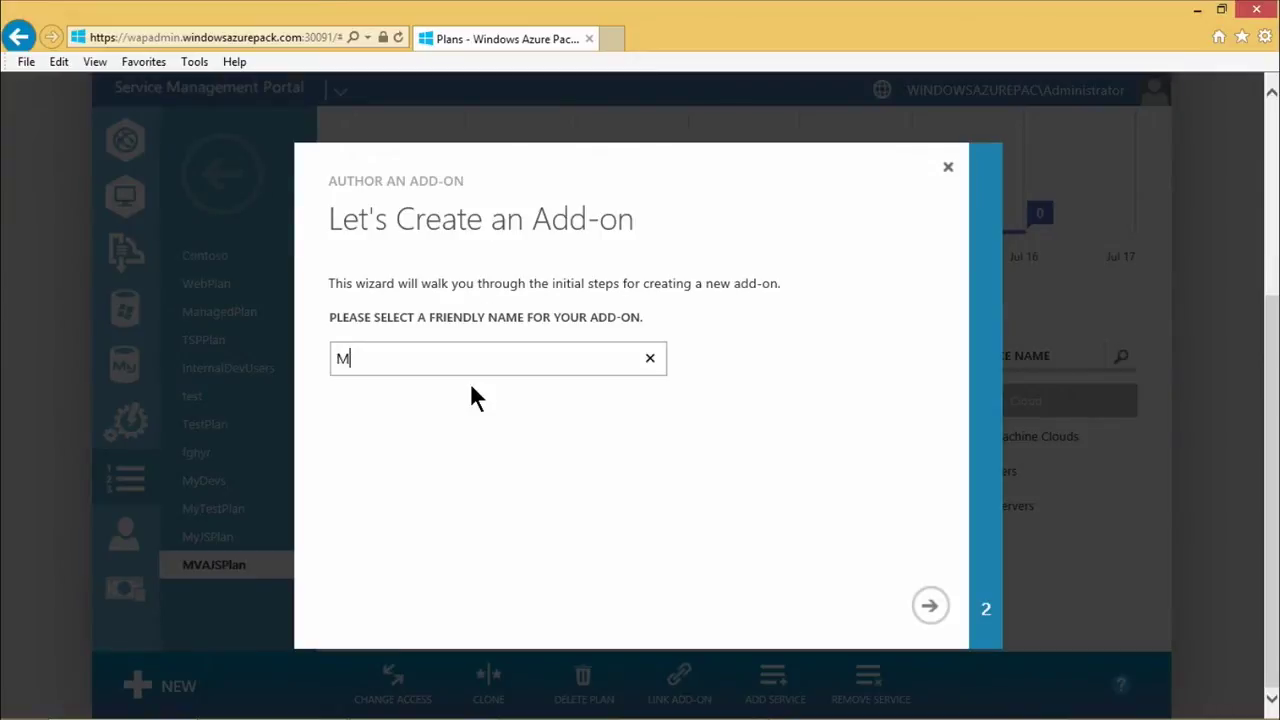
type("VAJSAddOn")
left_click(922, 606)
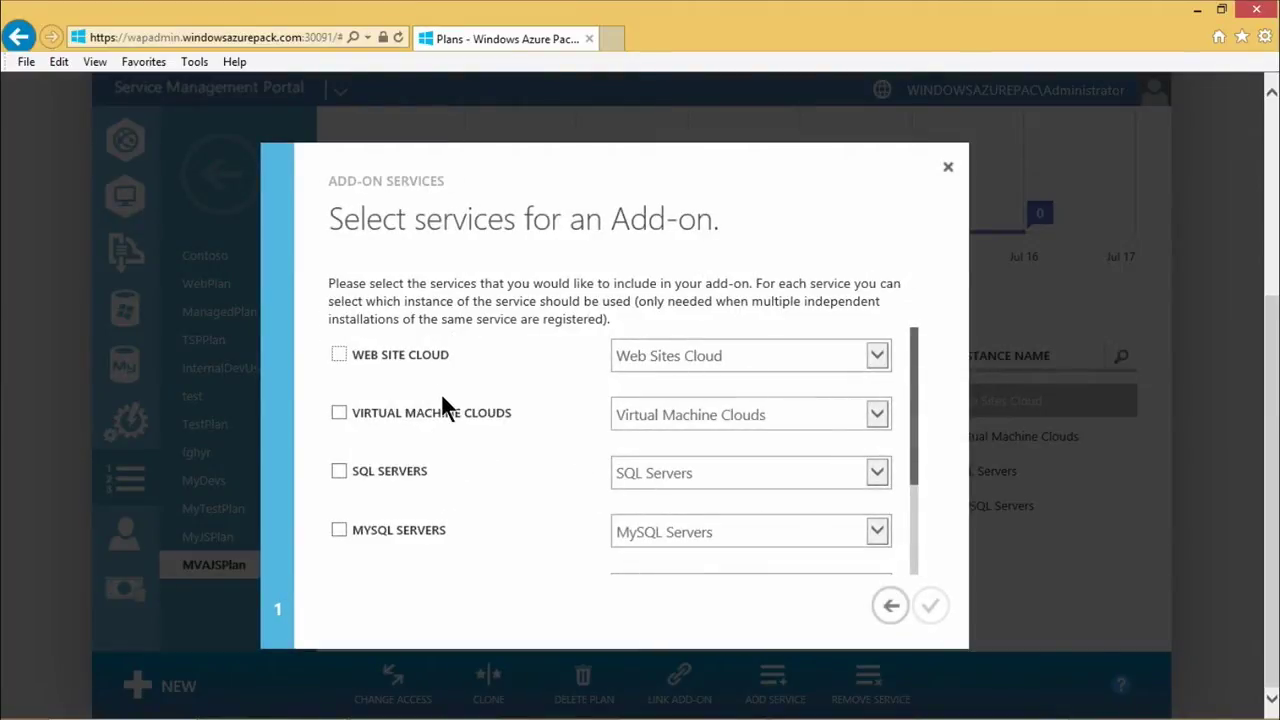
left_click(340, 413)
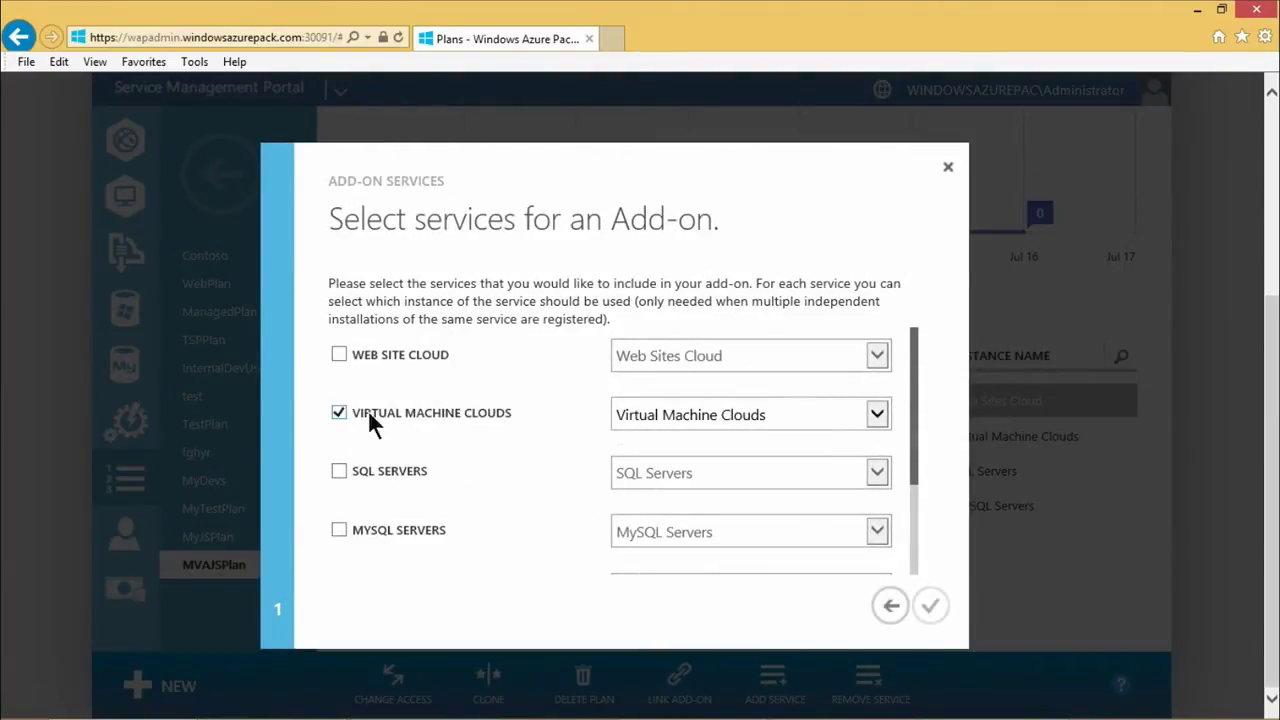
left_click(924, 608)
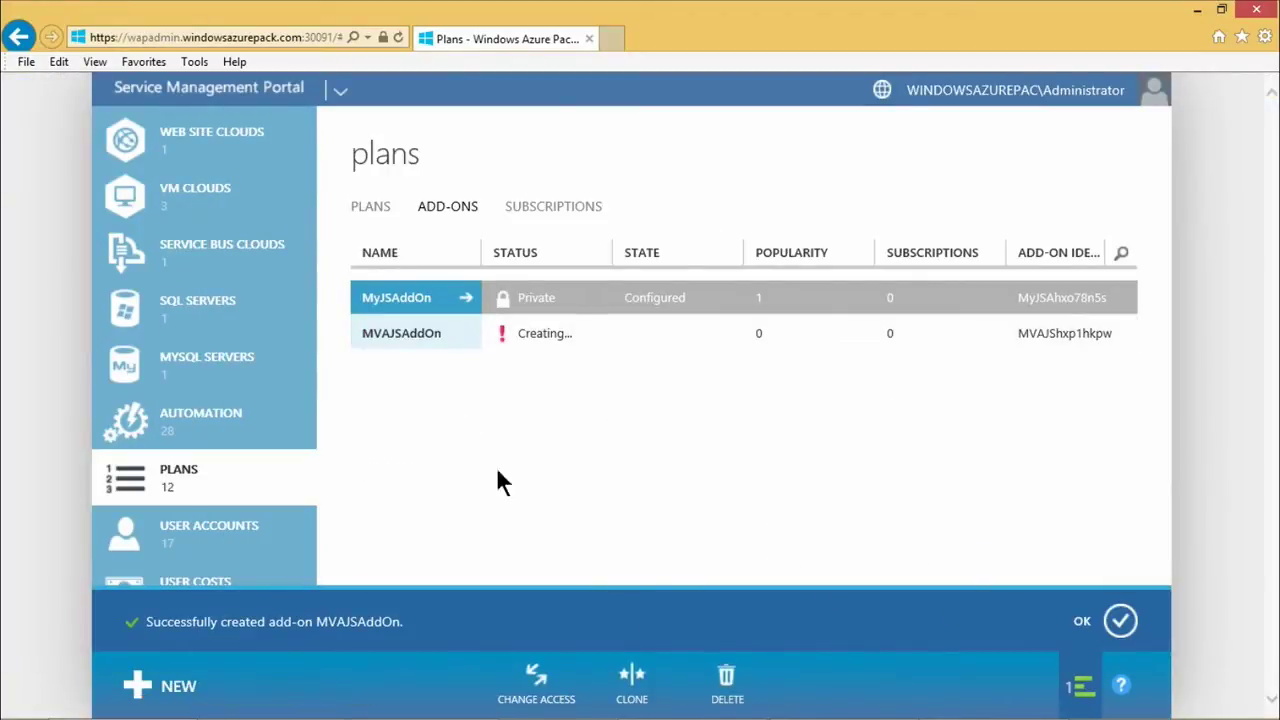
In MVAJSAddOn's VM clouds service, choose server wapvmm.windowsazurepack.com and the Gold Tier cloud
left_click(433, 343)
left_click(1120, 620)
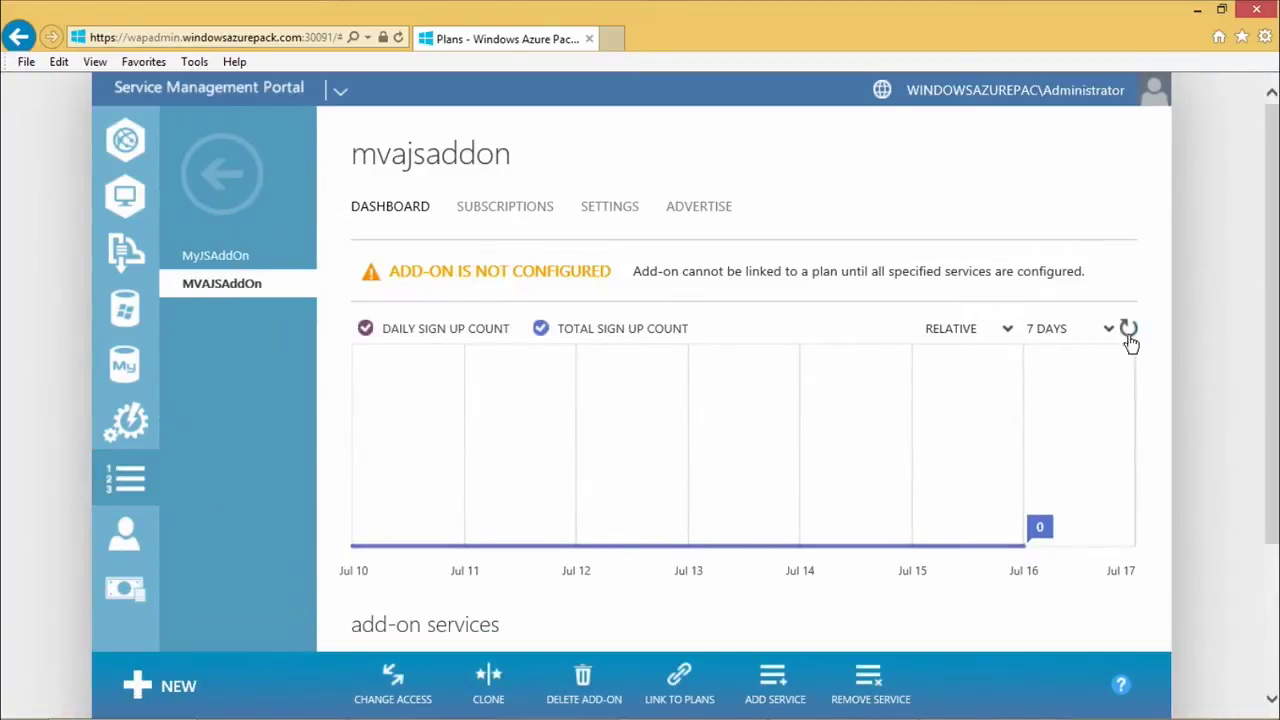
scroll(975, 390, "down", 3)
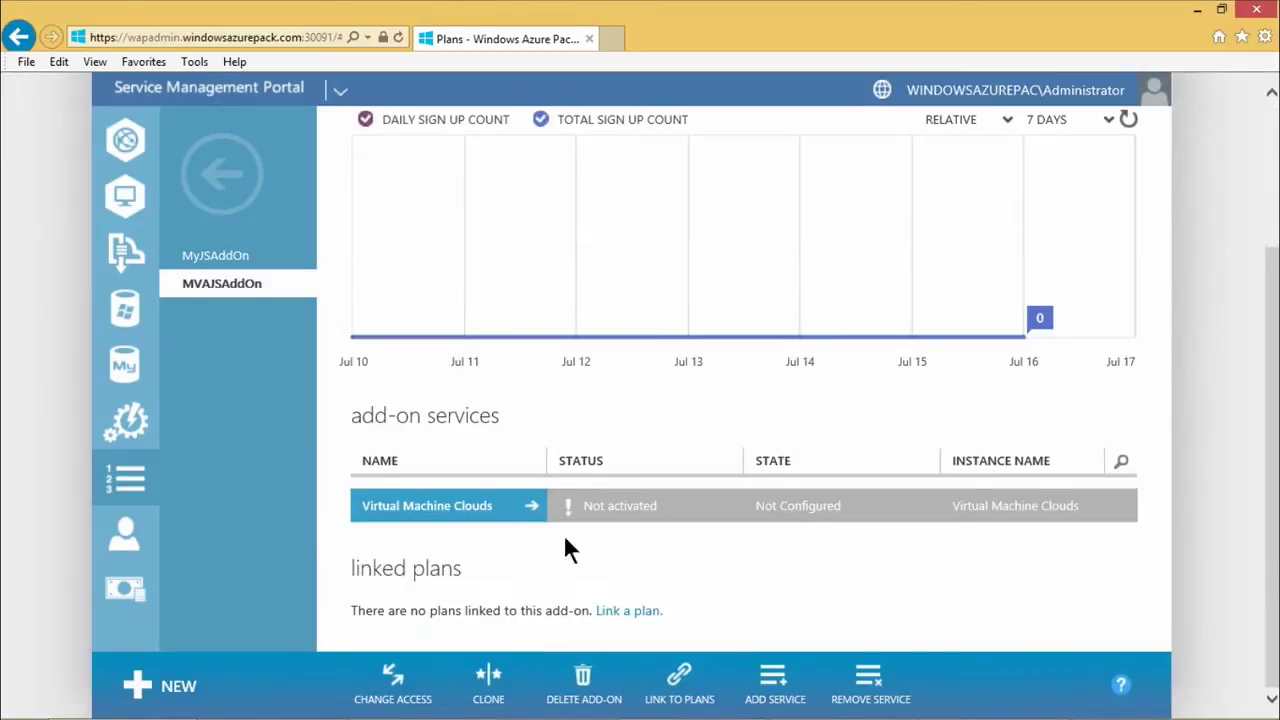
left_click(477, 507)
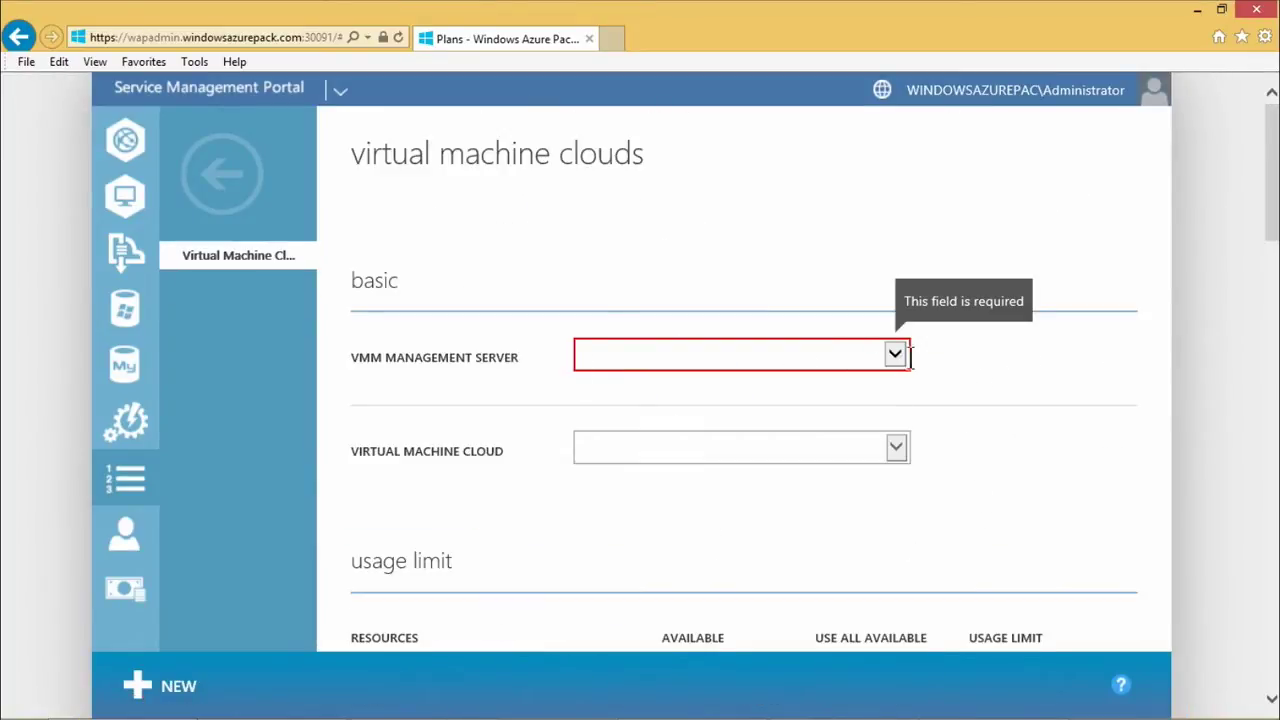
left_click(893, 353)
left_click(752, 373)
left_click(896, 450)
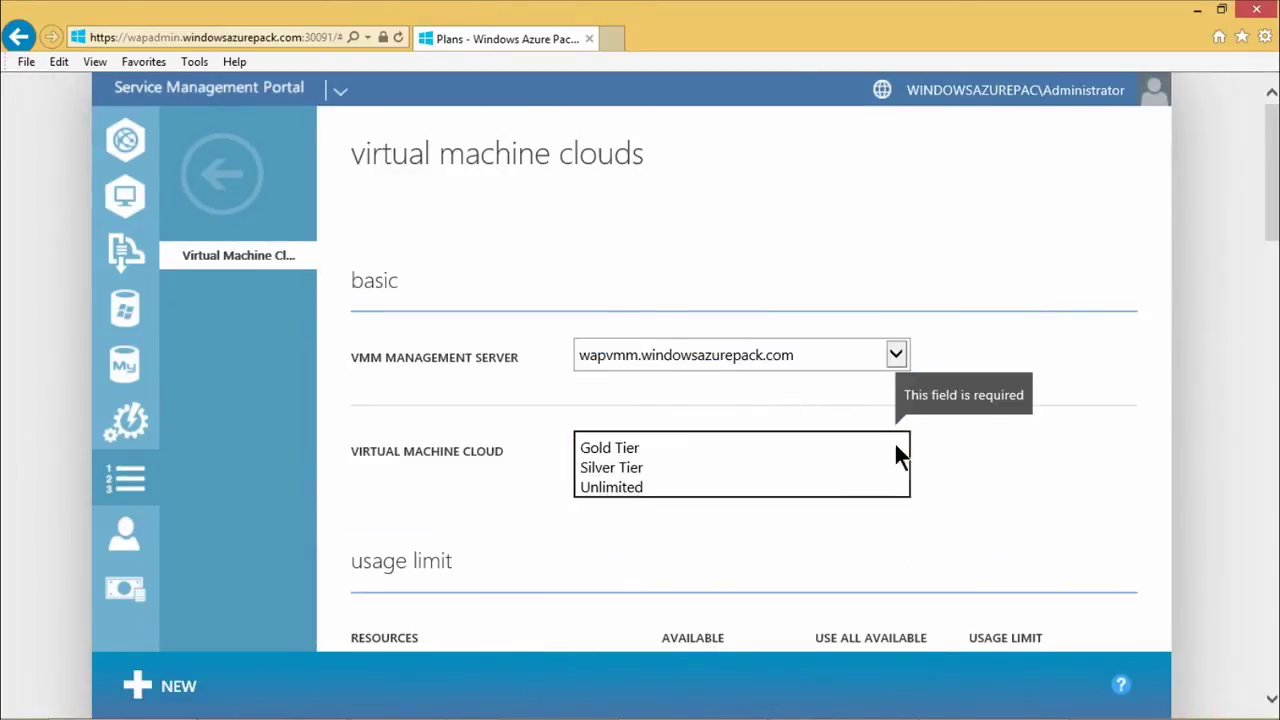
left_click(697, 448)
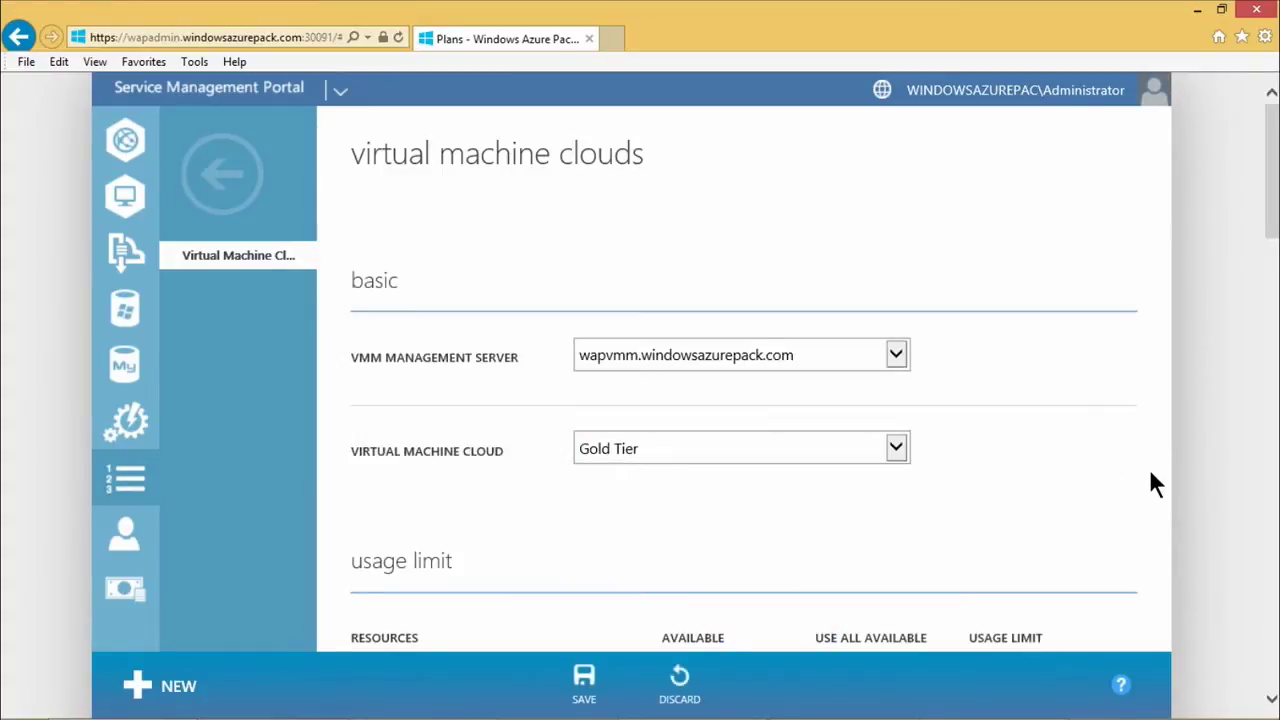
Limit virtual machines to 10, save the service settings, and return to the add-on dashboard
scroll(1140, 488, "down", 5)
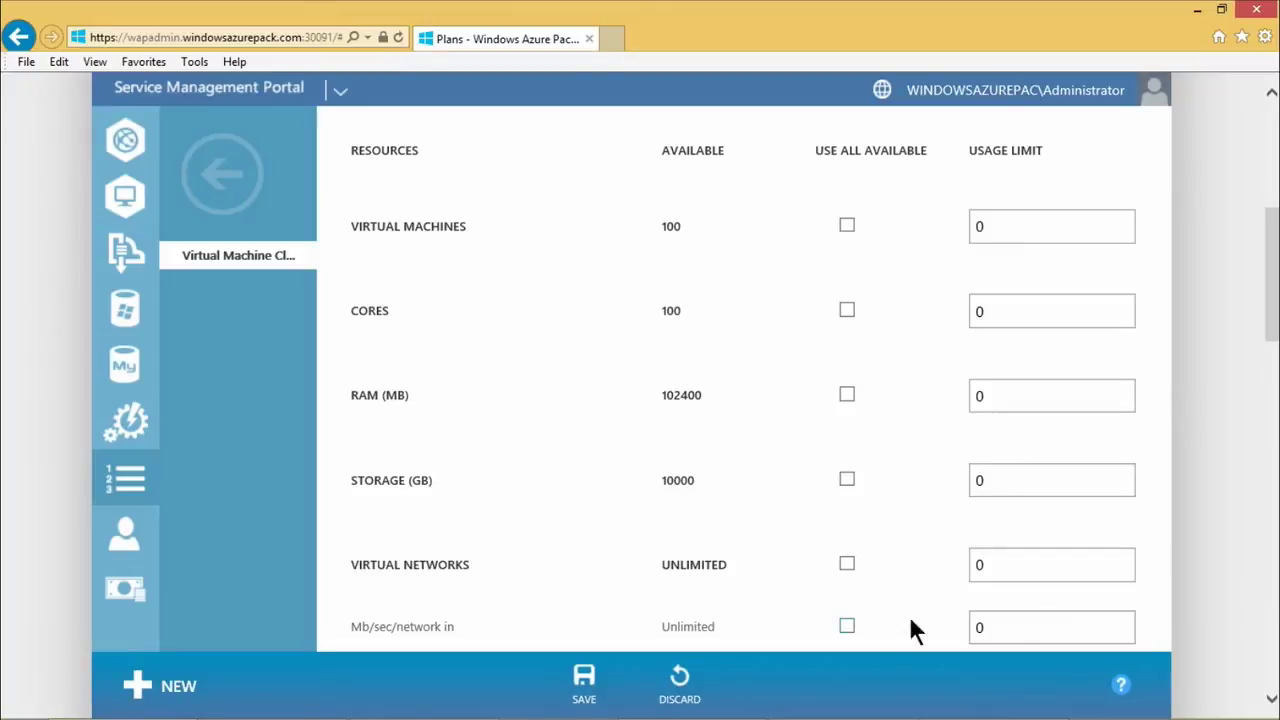
left_click(1000, 227)
type("10")
left_click(1186, 313)
scroll(1185, 337, "down", 3)
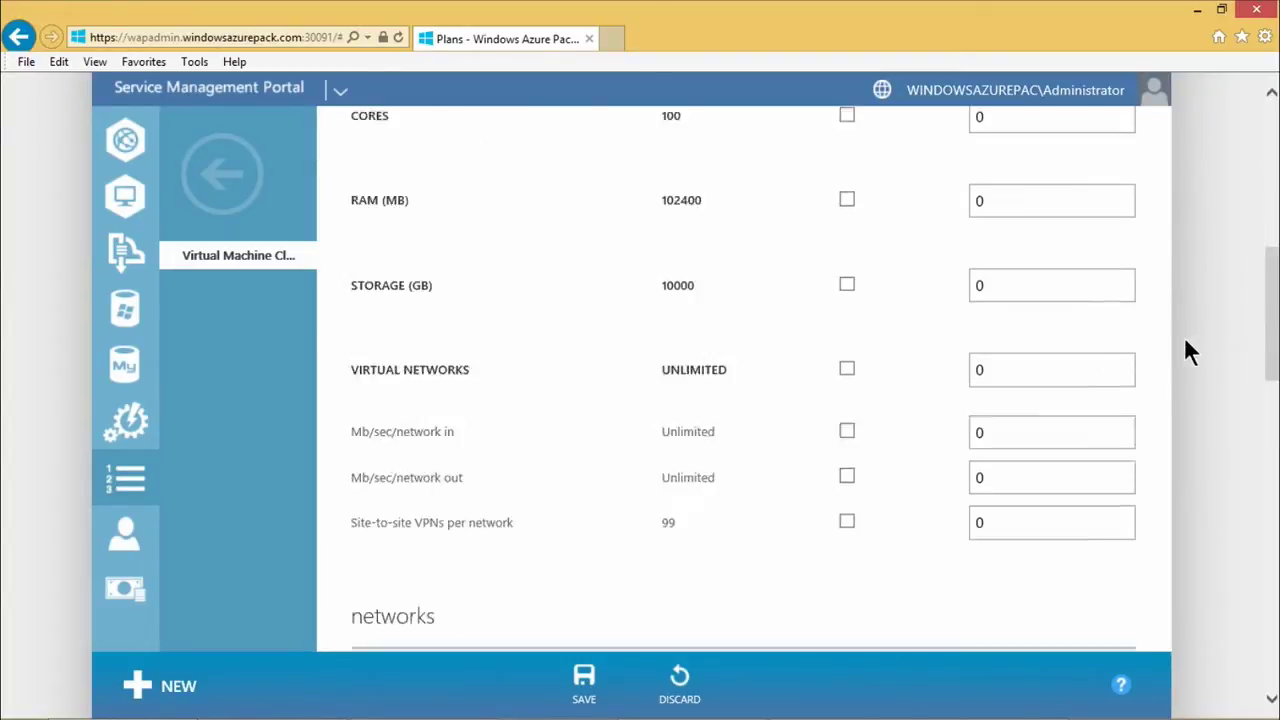
scroll(1170, 380, "down", 7)
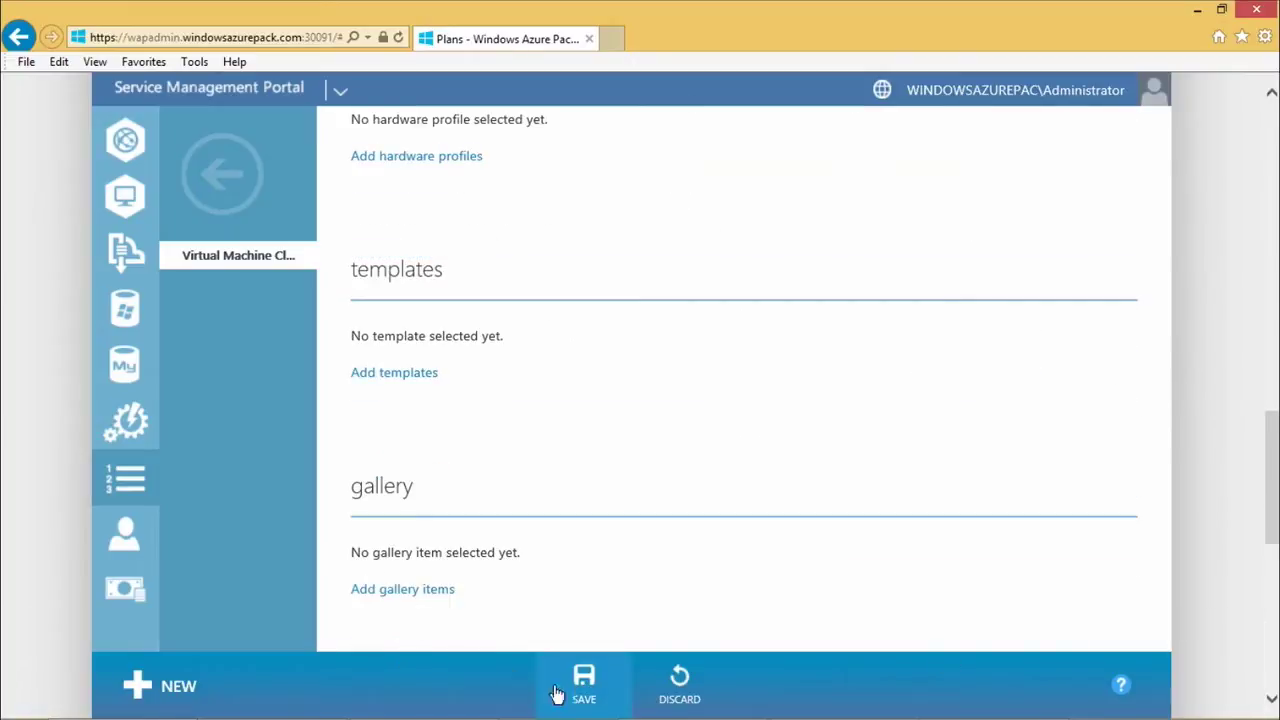
left_click(560, 688)
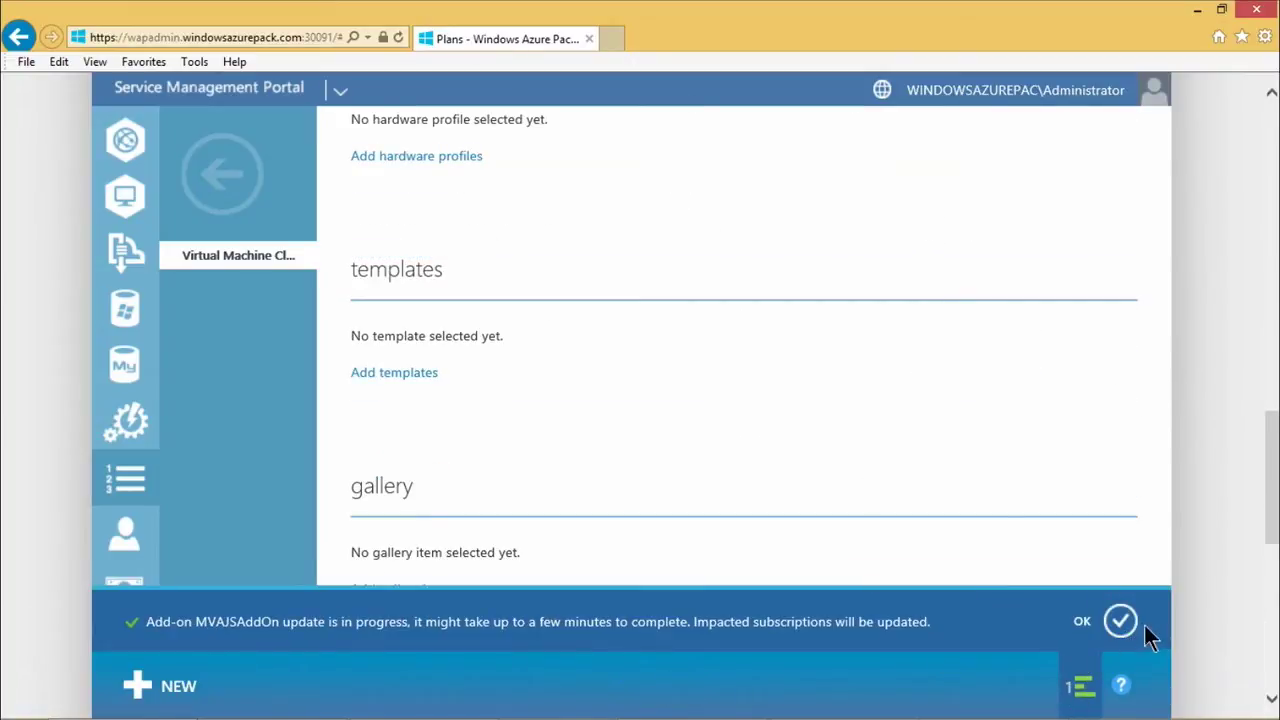
left_click(1120, 617)
left_click(275, 198)
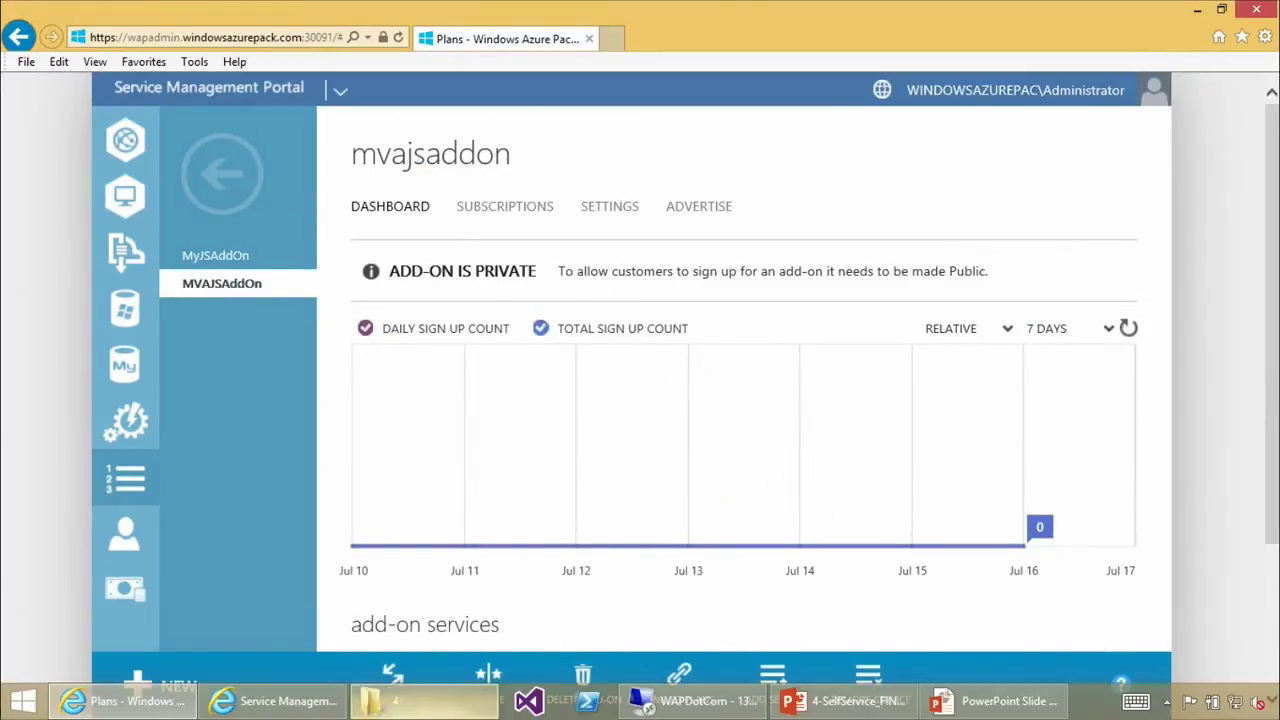
Change MVAJSAddOn's access to Public and confirm
left_click(398, 682)
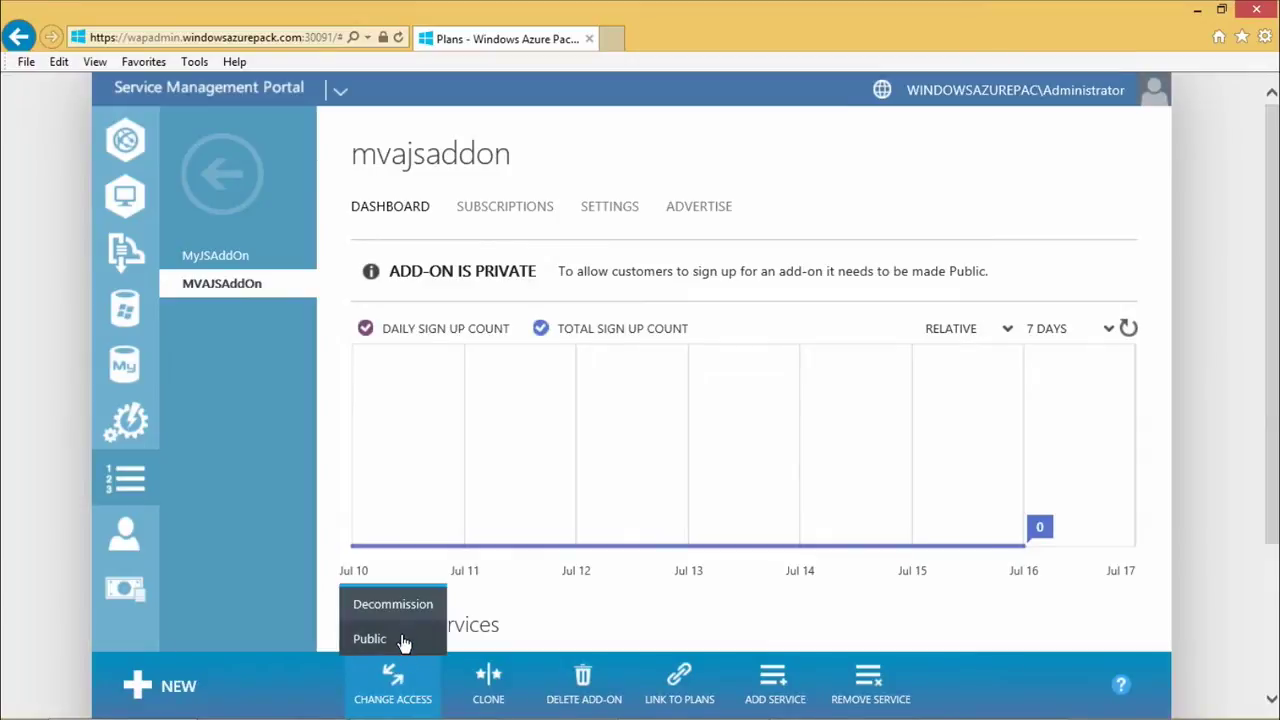
left_click(370, 639)
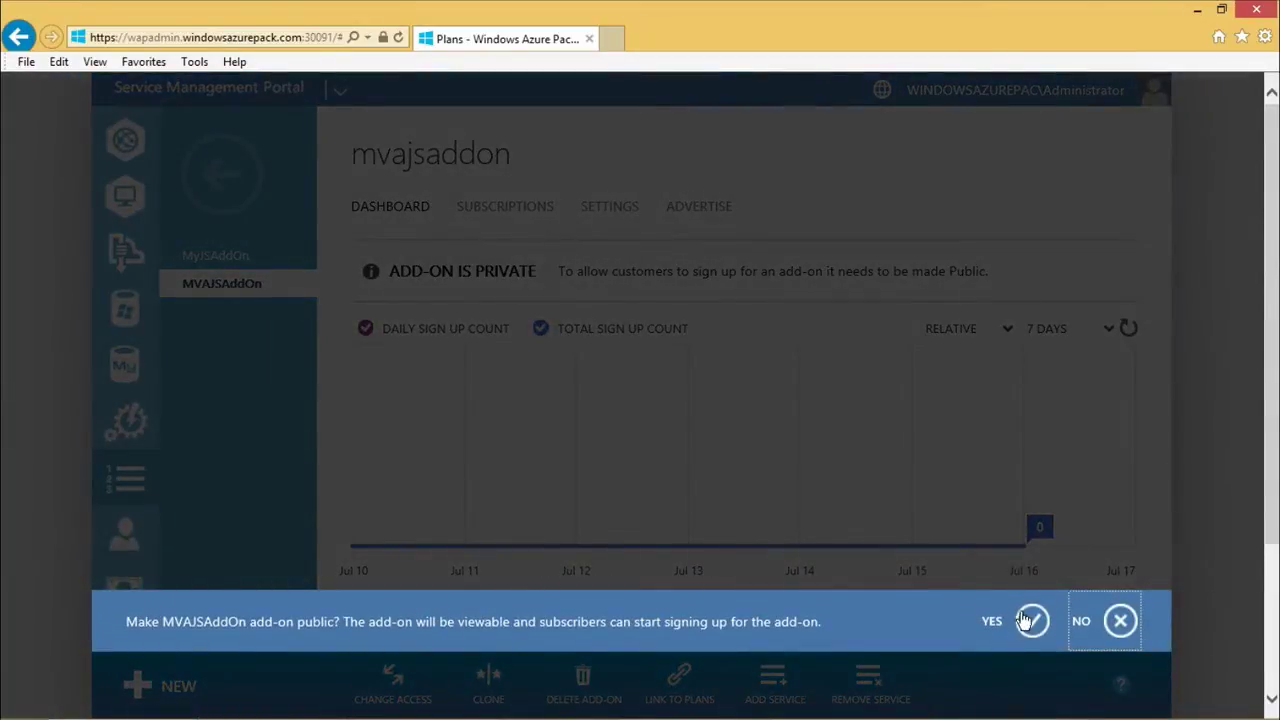
left_click(1030, 621)
left_click(1120, 618)
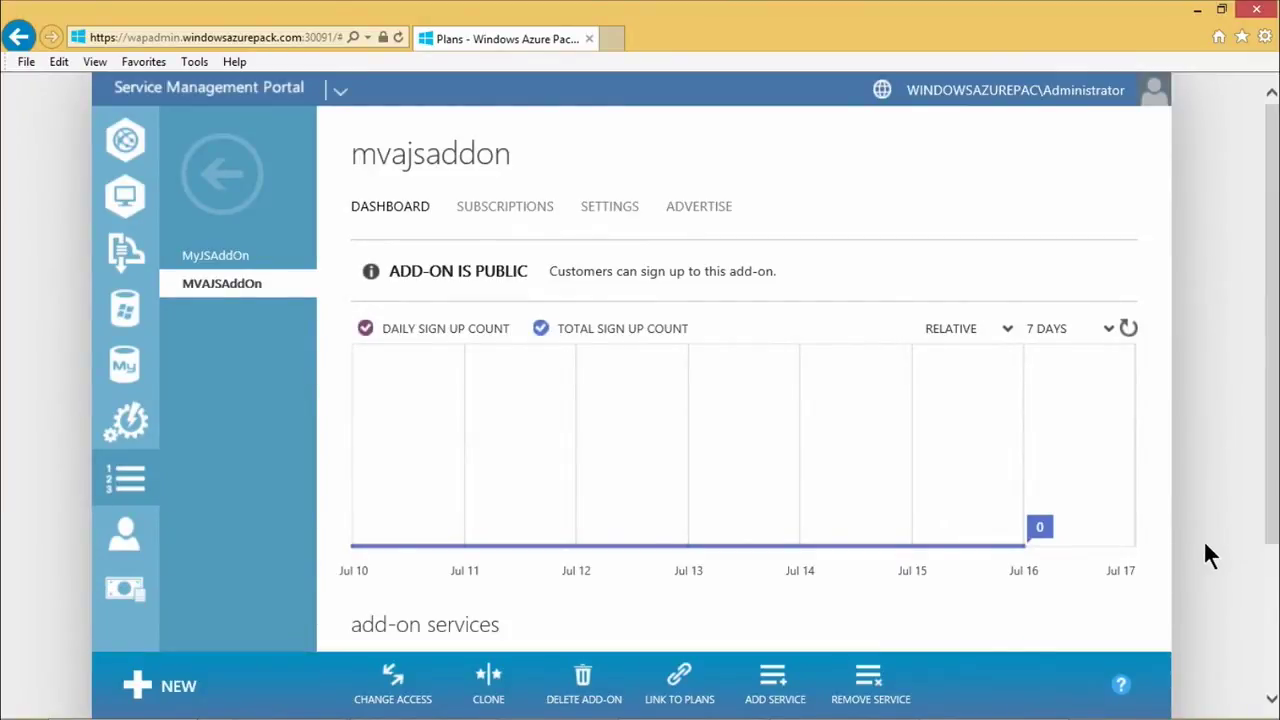
Return to the Add-ons list and reopen the MVAJSAddOn dashboard
scroll(1216, 470, "down", 3)
scroll(1206, 457, "up", 3)
left_click(222, 173)
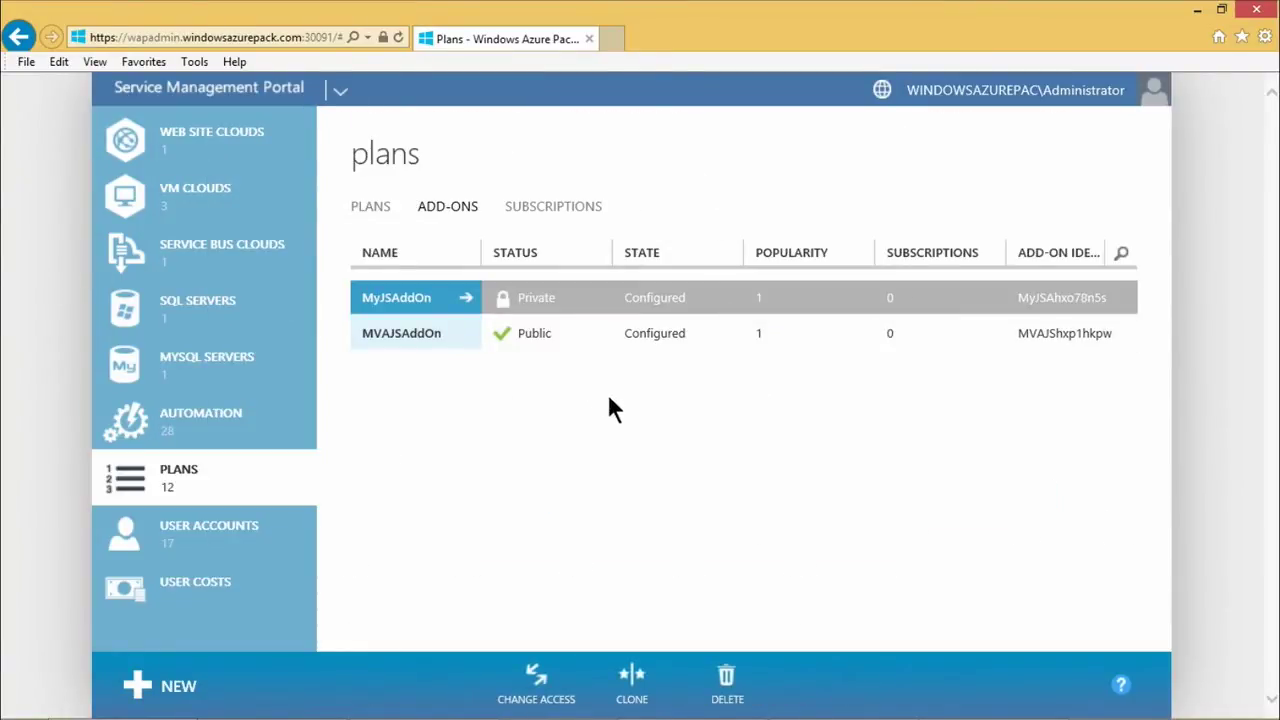
left_click(445, 337)
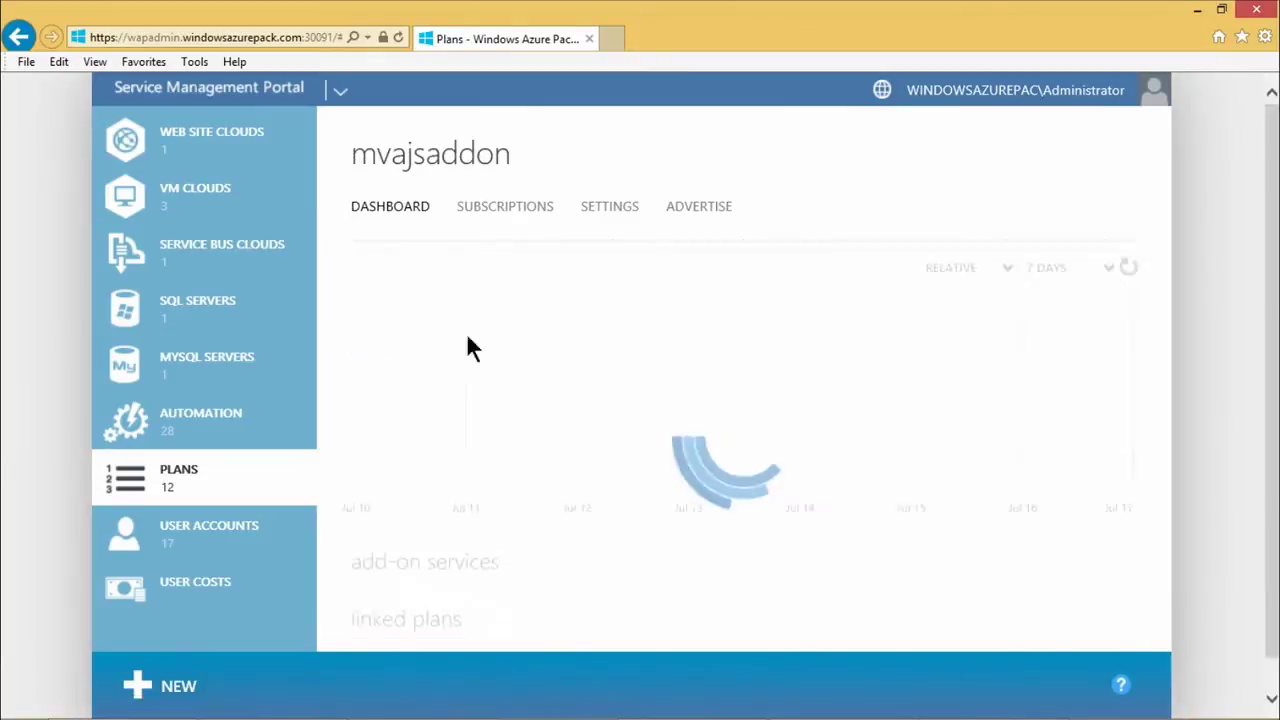
scroll(710, 526, "down", 3)
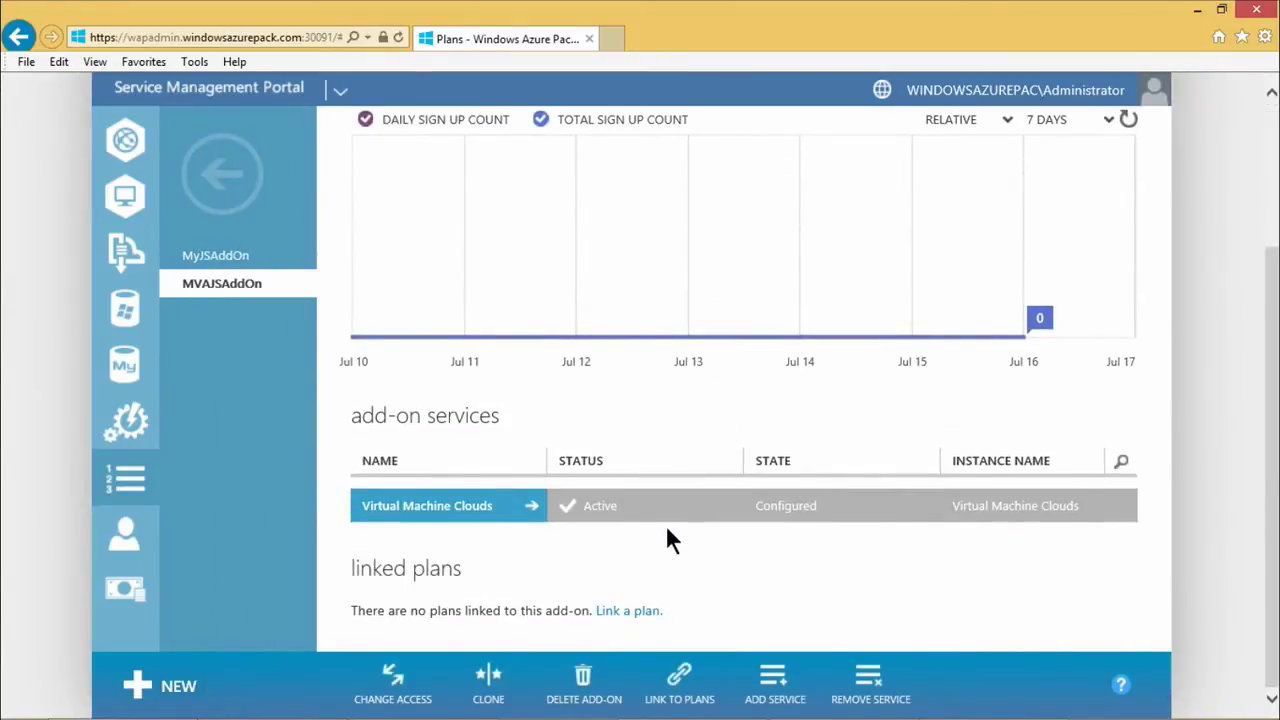
Link MVAJSAddOn to the MVAJSPLAN plan, then go back and minimize the browser
left_click(636, 615)
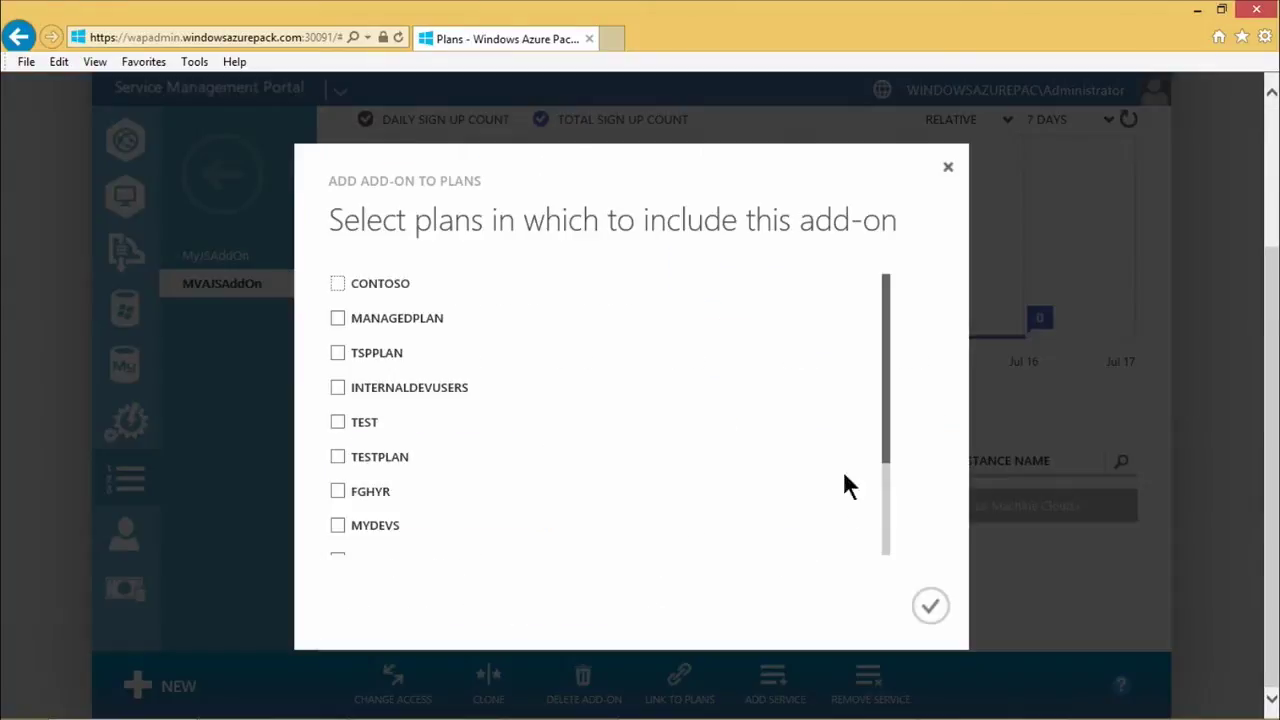
scroll(600, 452, "down", 1)
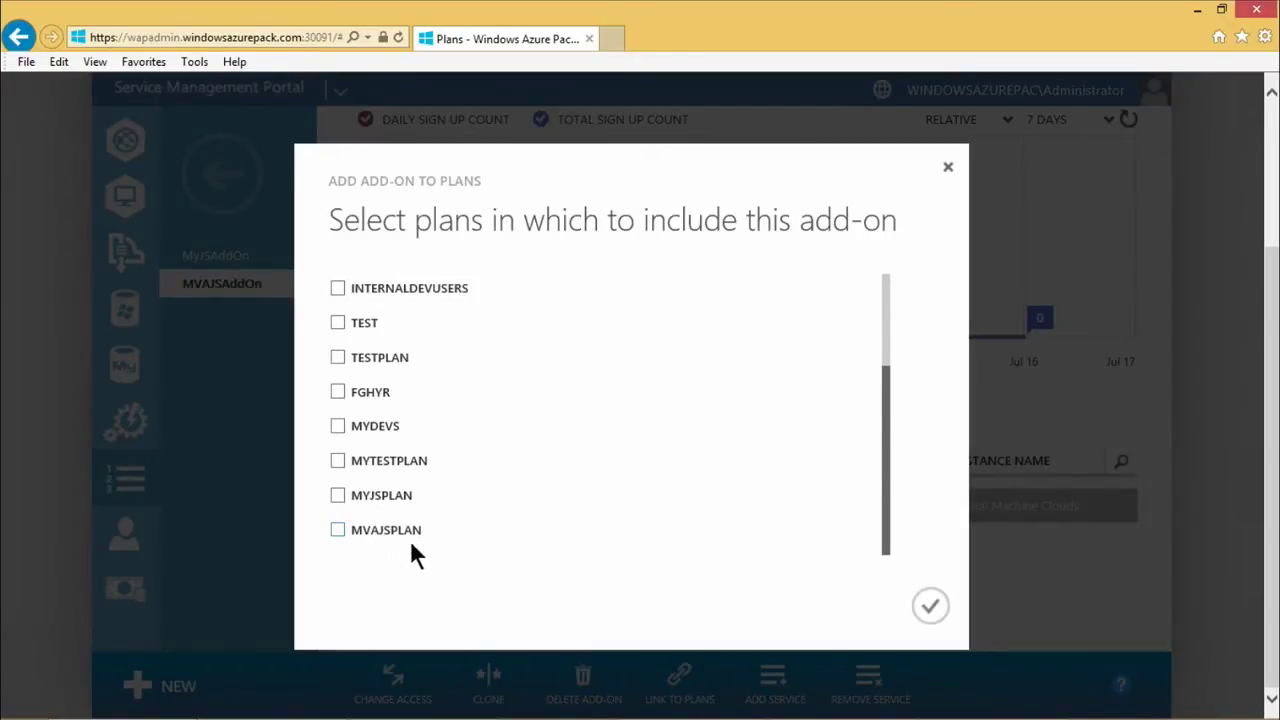
left_click(337, 531)
left_click(929, 605)
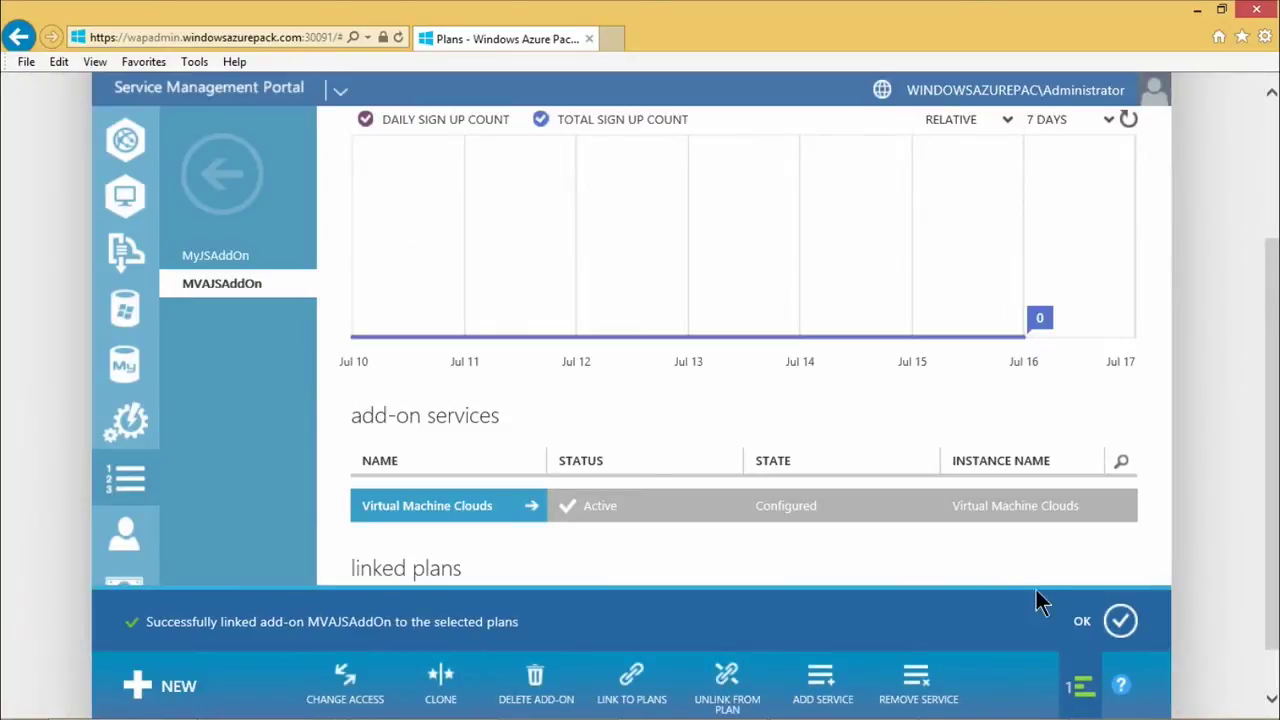
left_click(1120, 622)
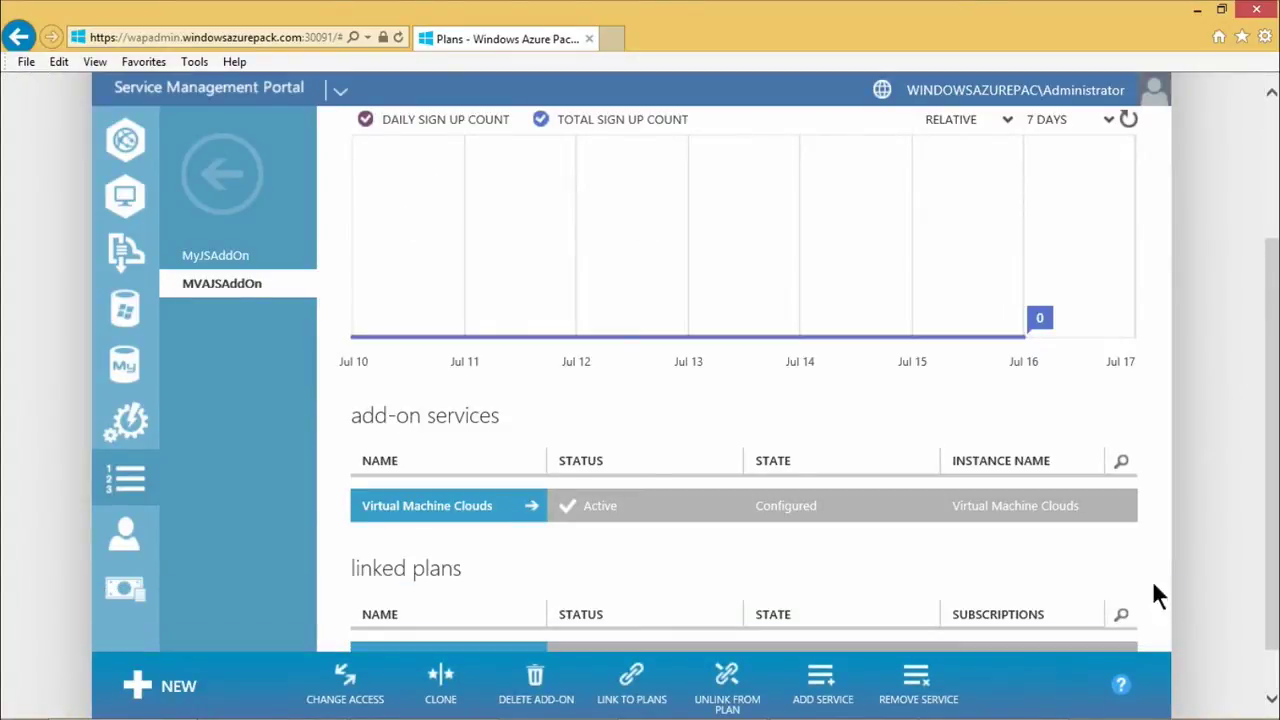
left_click(18, 36)
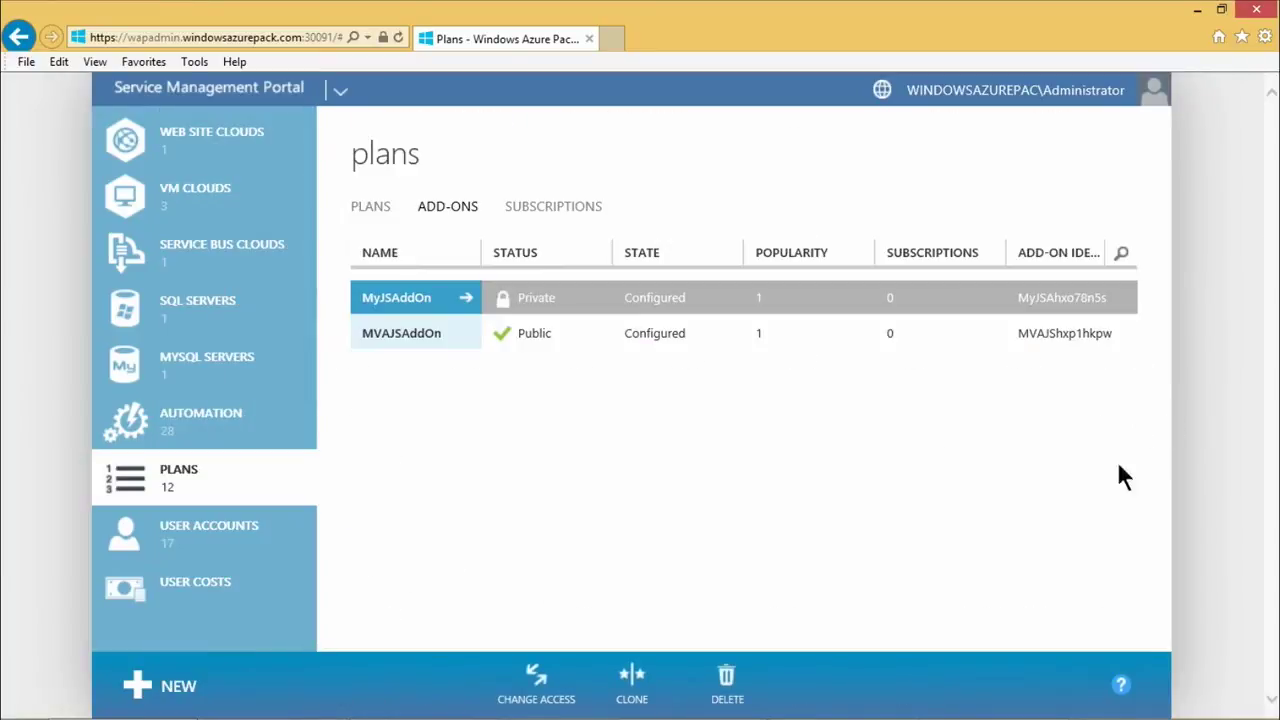
left_click(1197, 12)
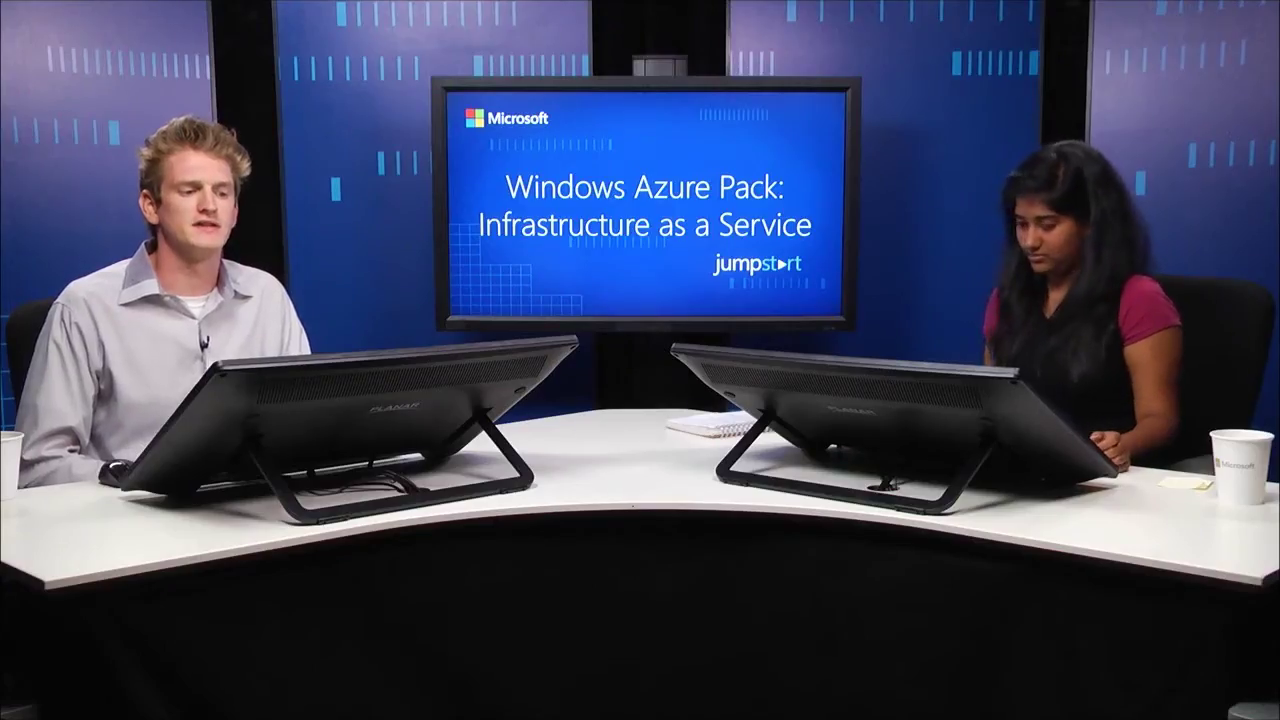
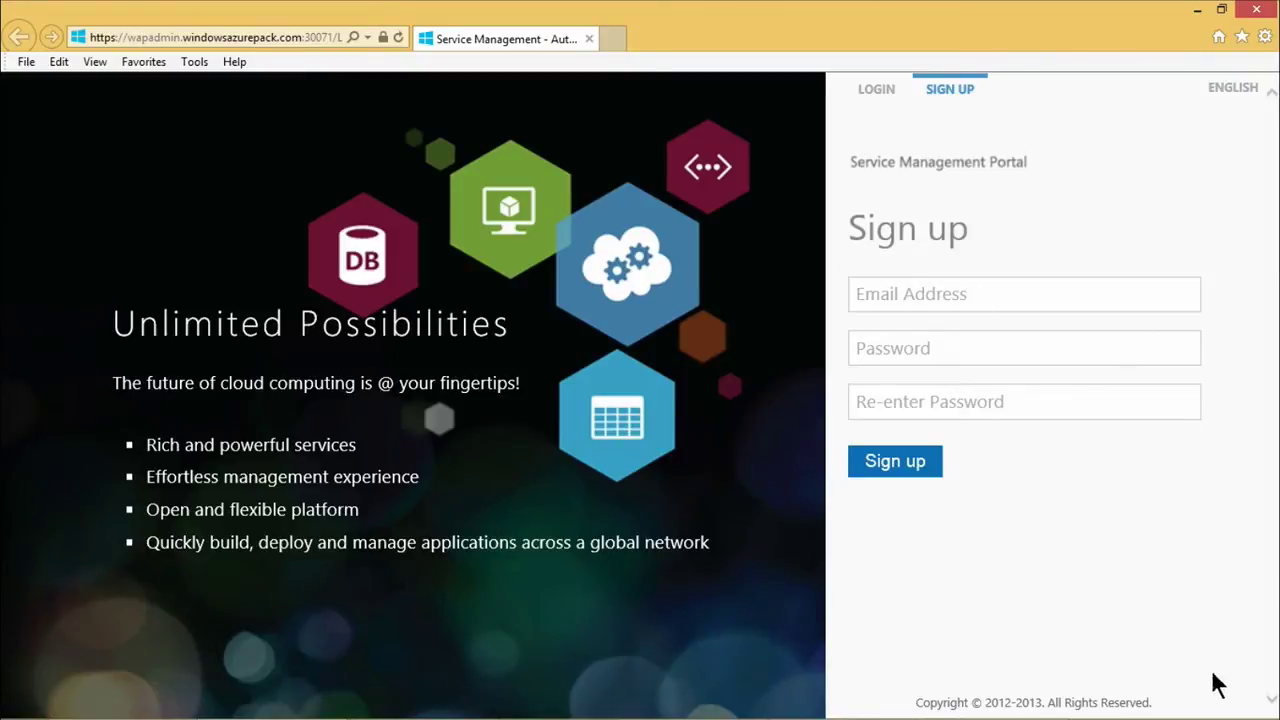
Sign up a new tenant account with an e-mail address and the password entered twice
left_click(992, 296)
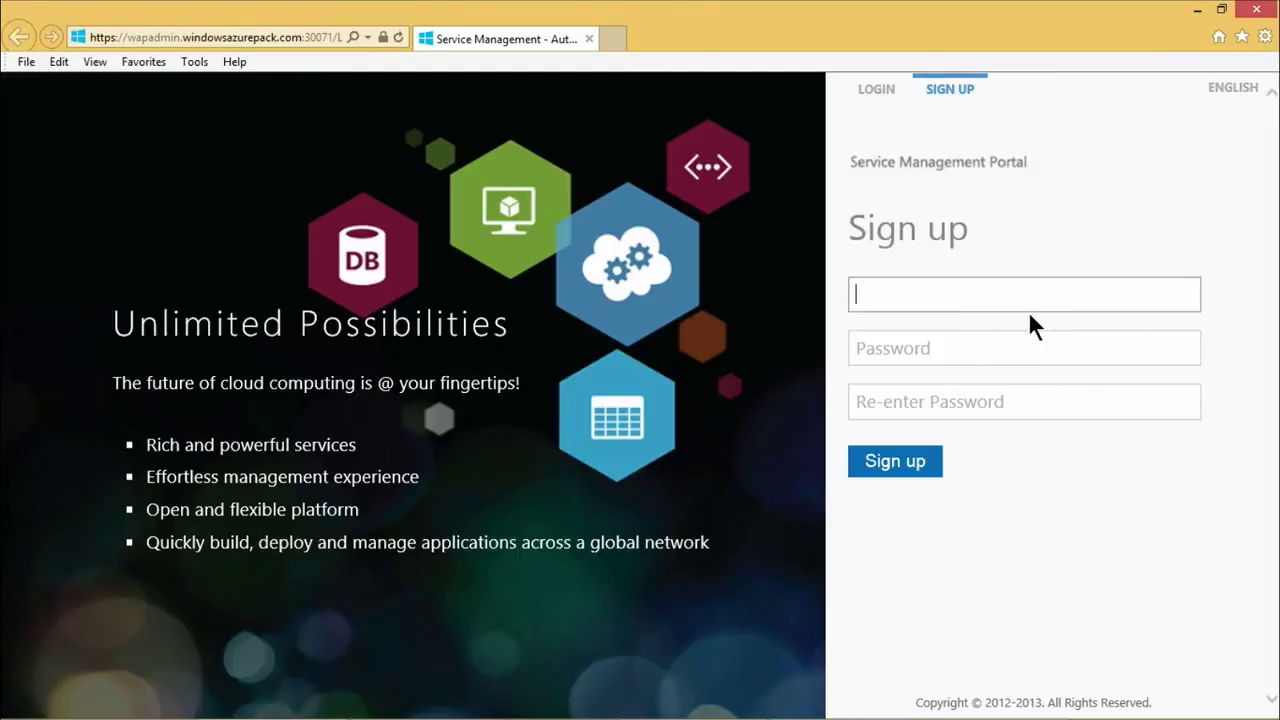
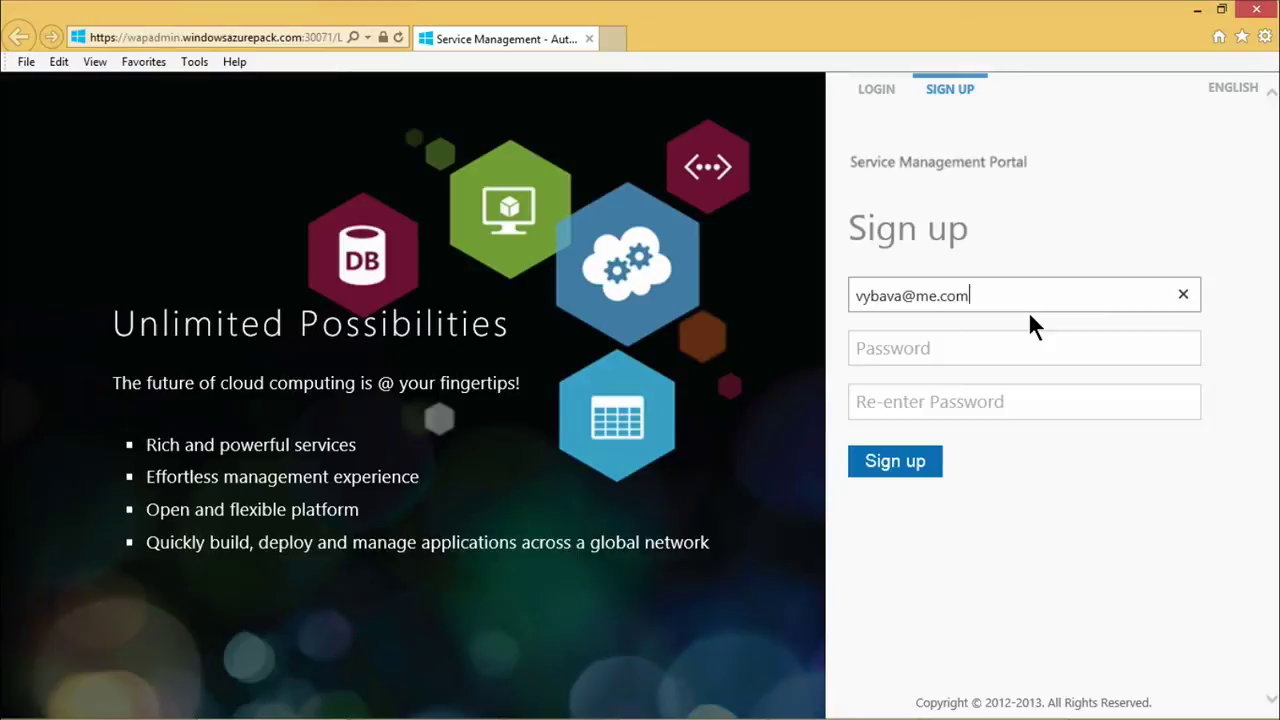
key("Tab")
type("***********")
key("Tab")
type("***********")
left_click(870, 466)
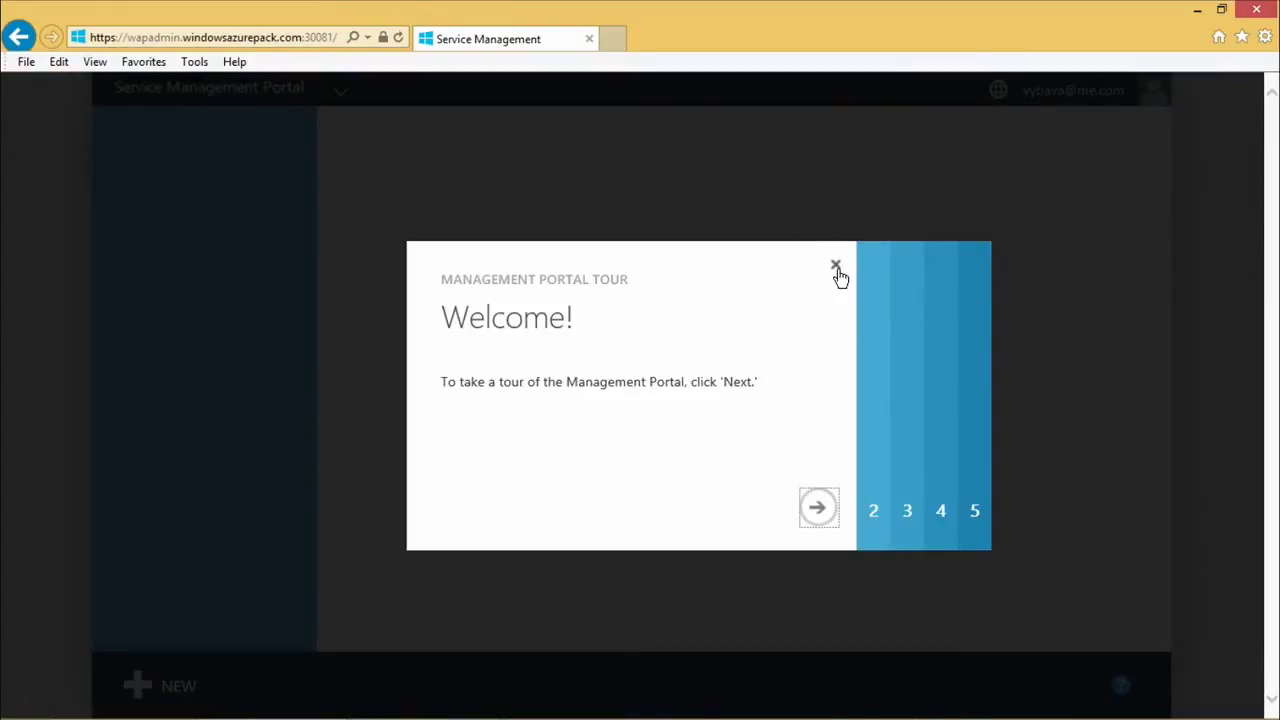
Dismiss the welcome tour and NEW drawer, check My Account, then return to the empty All Items page
left_click(836, 268)
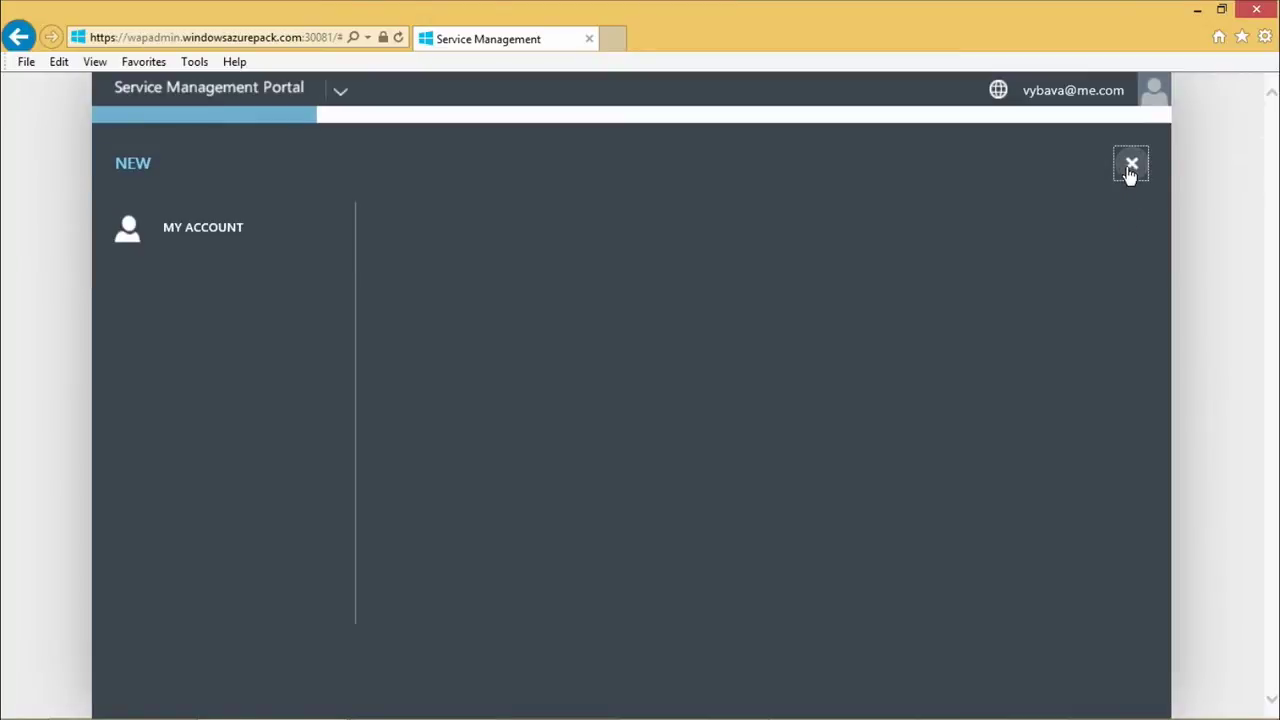
left_click(1130, 165)
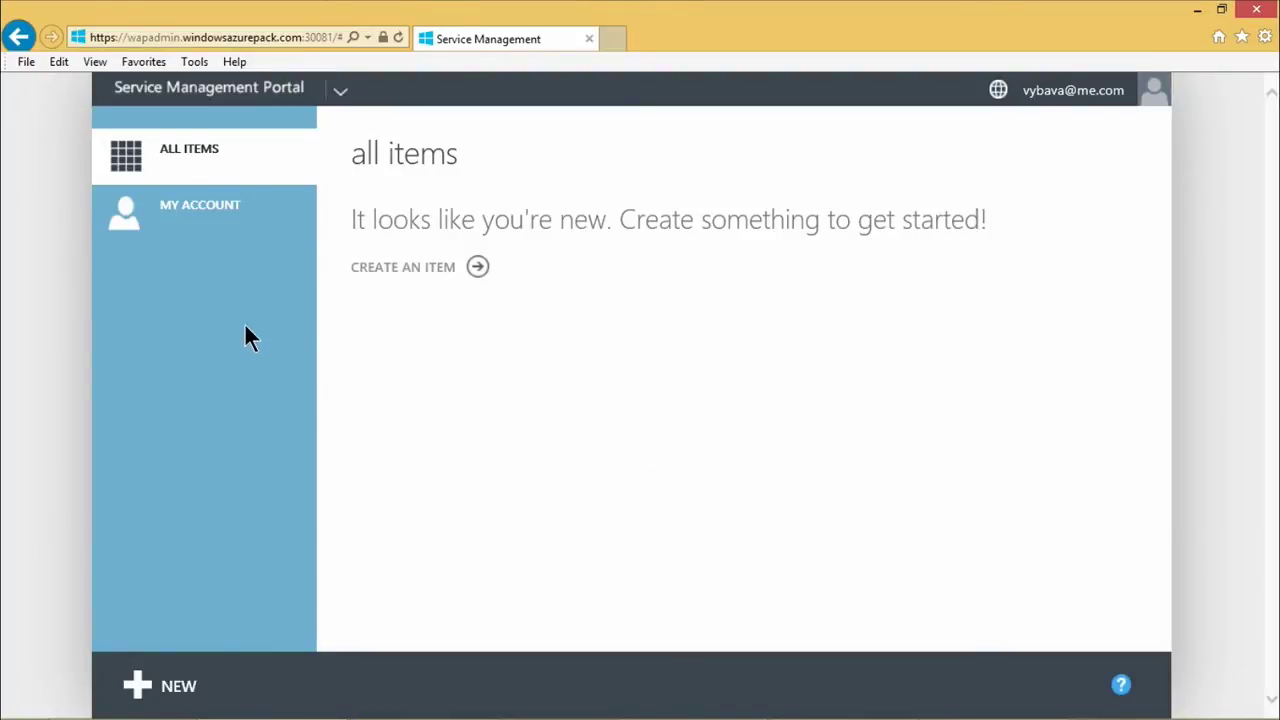
left_click(193, 212)
scroll(743, 480, "down", 2)
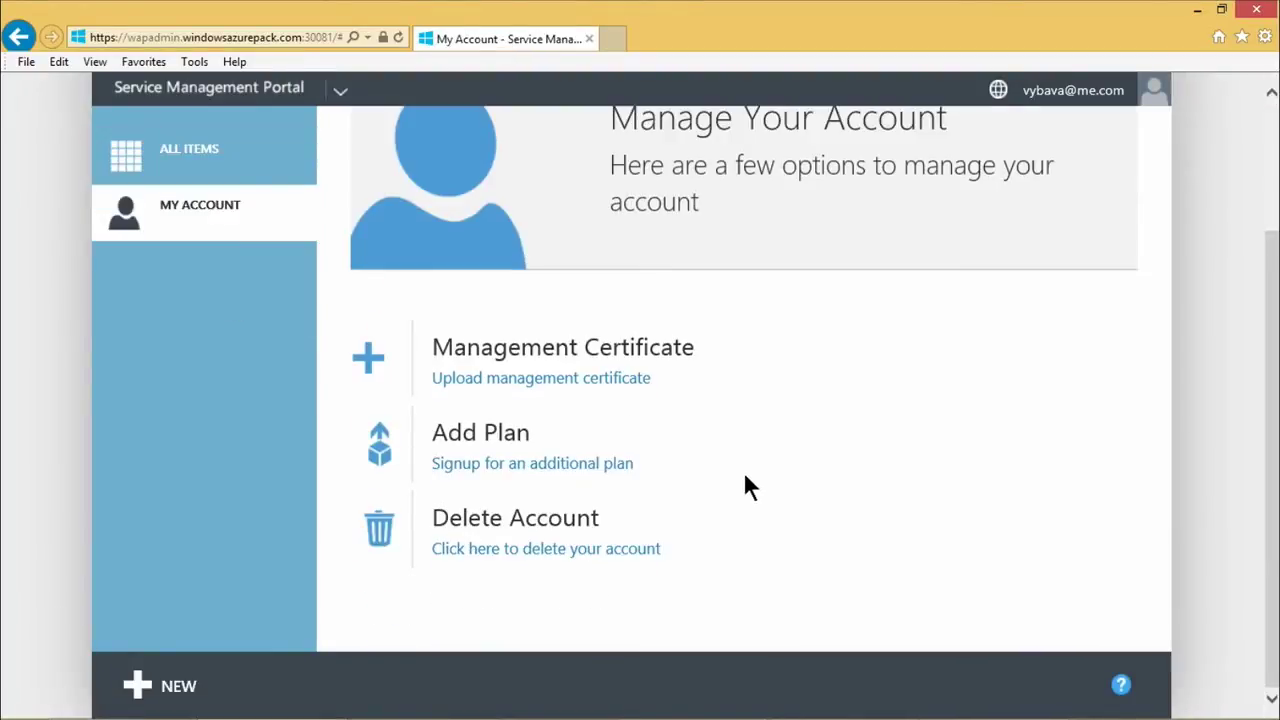
scroll(735, 482, "up", 2)
left_click(181, 157)
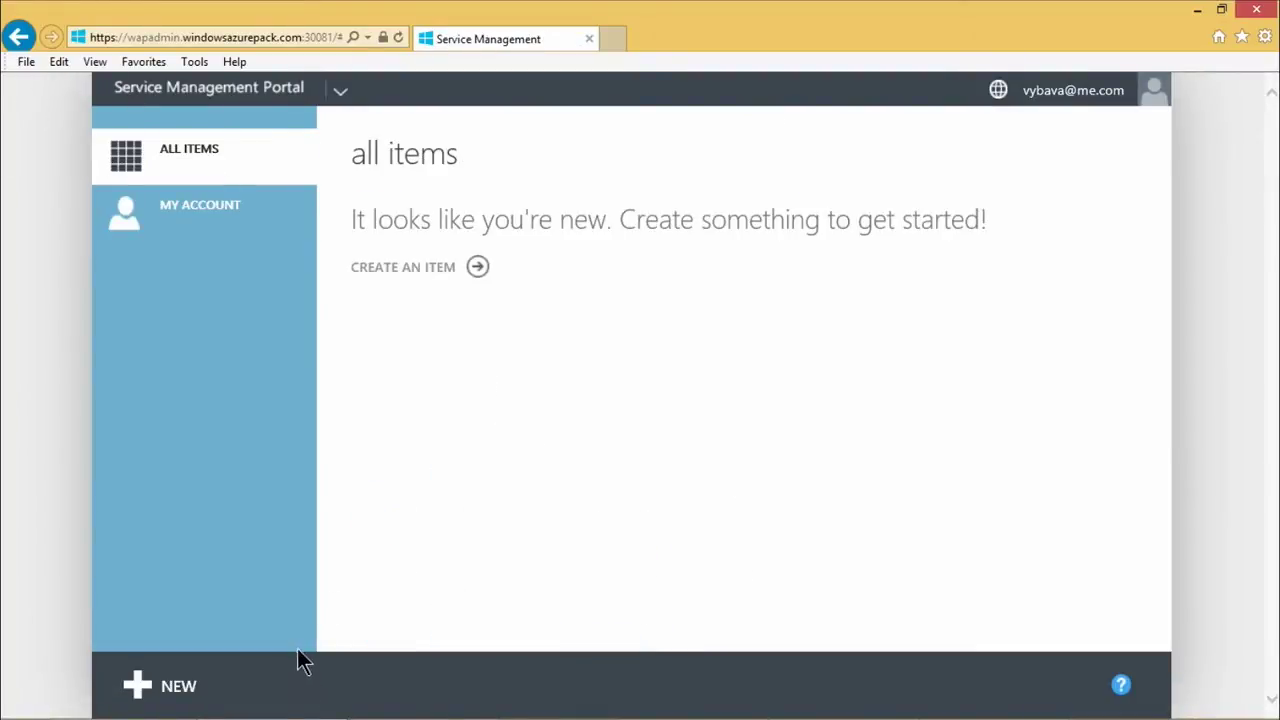
Add a subscription to MVAJSPlan and reload the portal so the new services appear
left_click(176, 700)
left_click(229, 243)
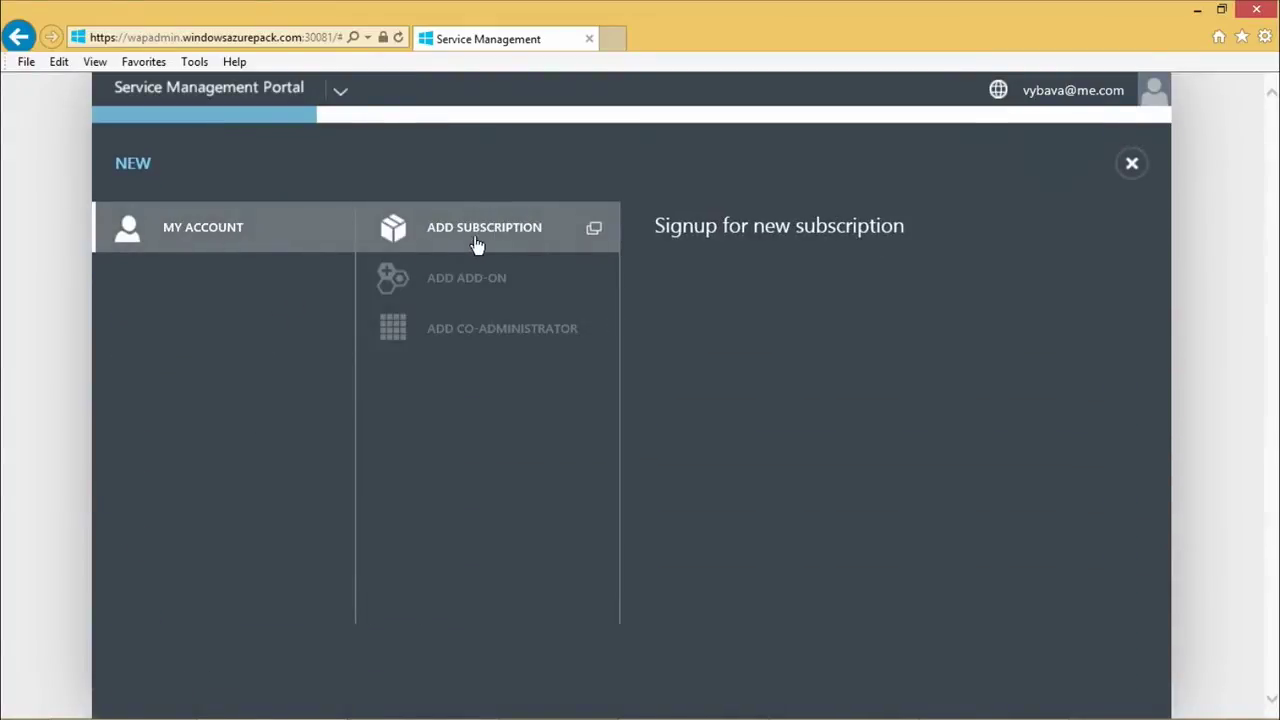
left_click(478, 248)
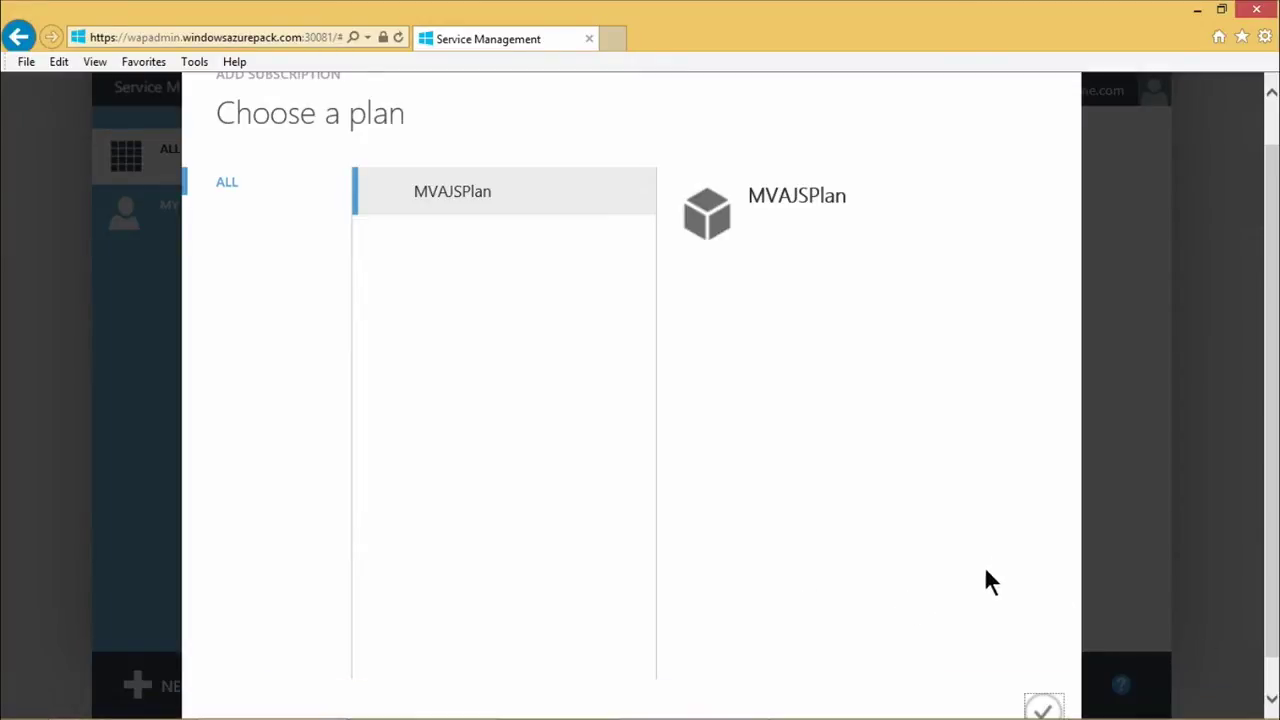
left_click(1043, 706)
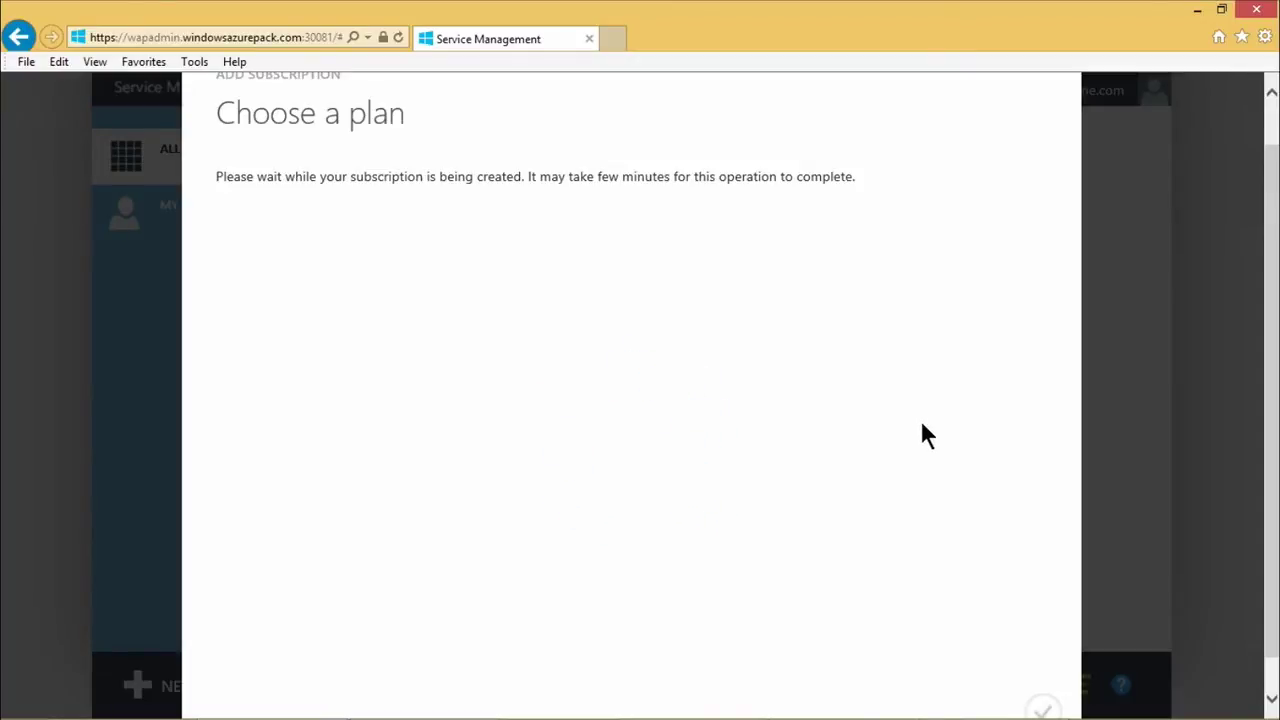
left_click(398, 37)
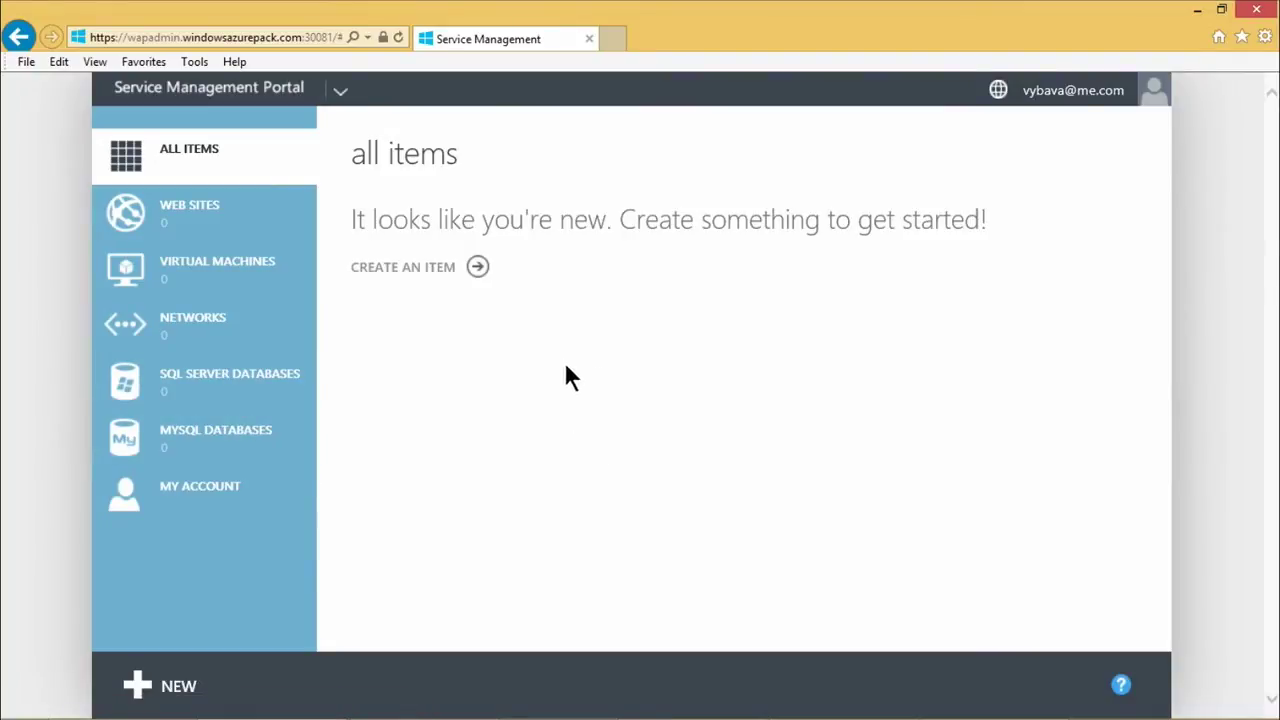
View the subscription's usage details, showing 100 cores, 102400 MB RAM and a 100 virtual machine quota
left_click(162, 700)
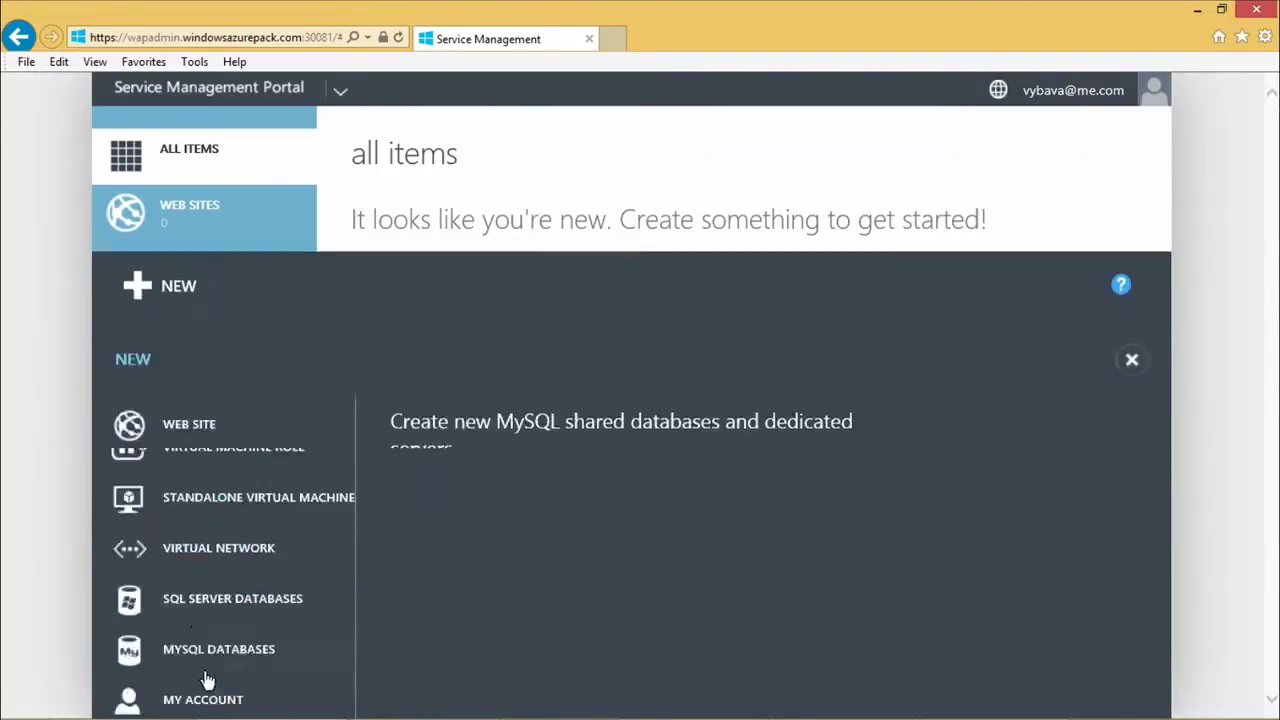
left_click(1133, 163)
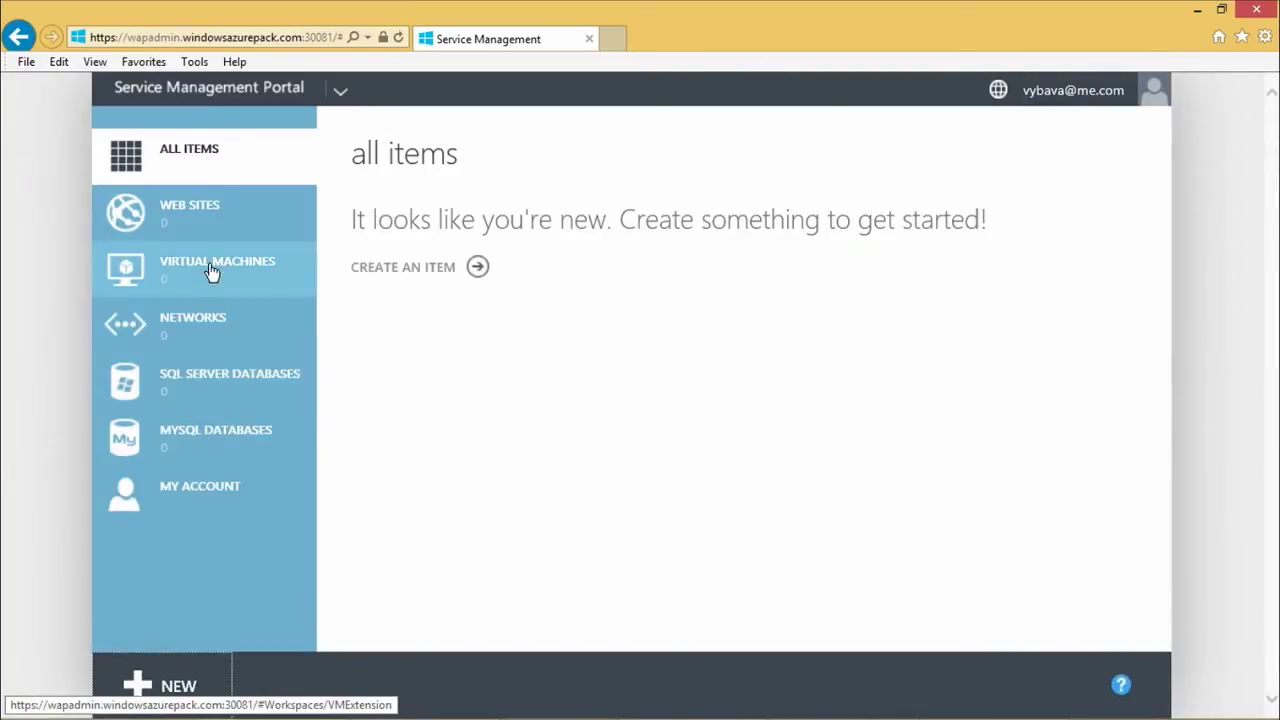
left_click(175, 512)
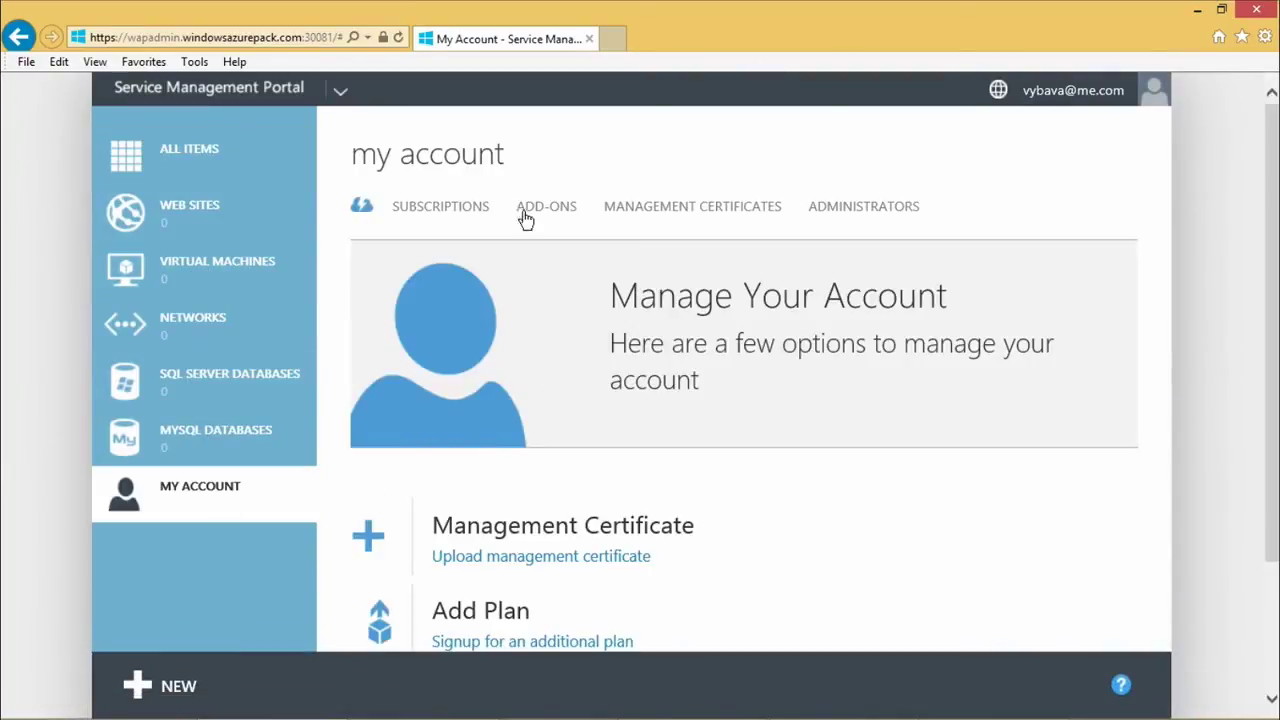
left_click(465, 207)
left_click(462, 300)
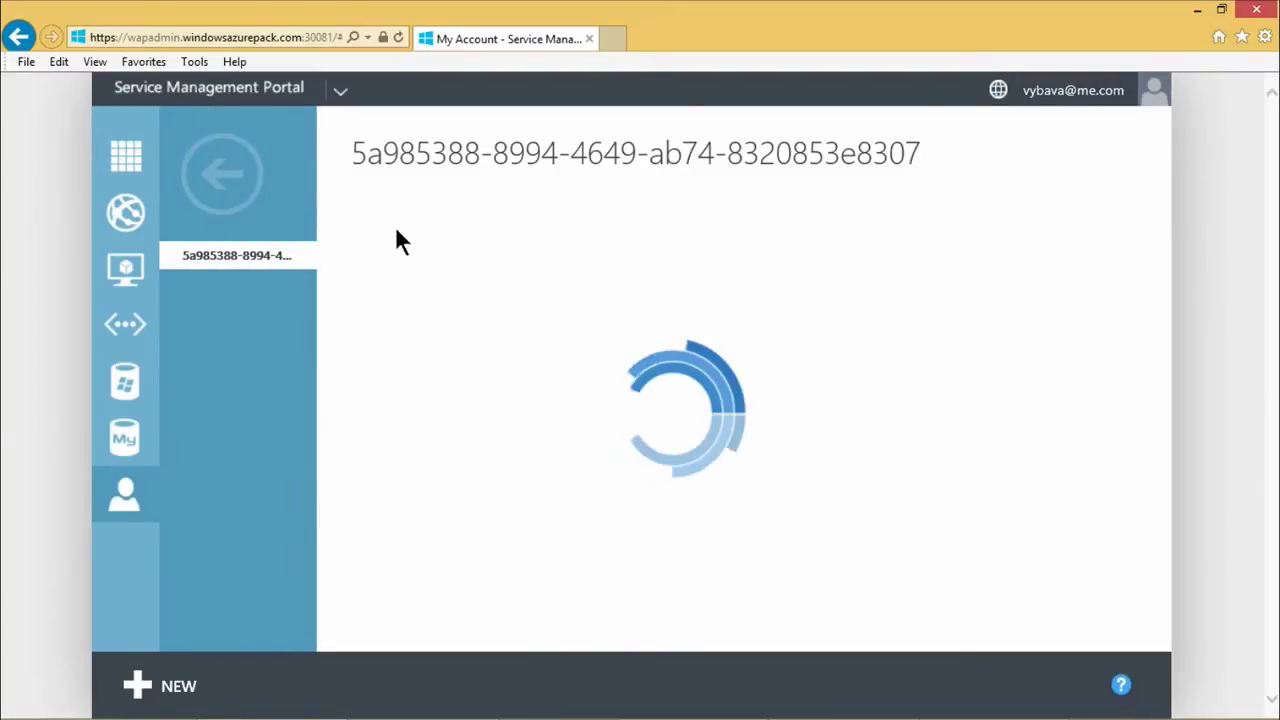
scroll(866, 532, "down", 3)
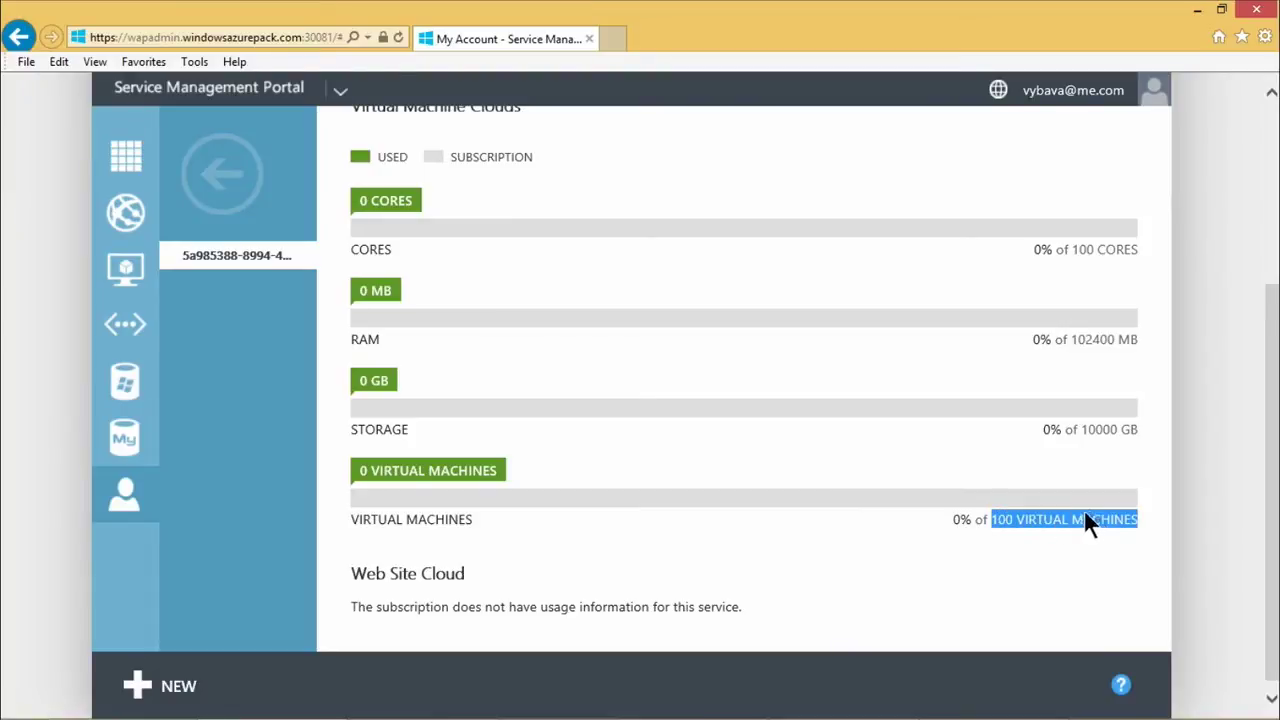
left_click(1183, 524)
scroll(421, 410, "up", 3)
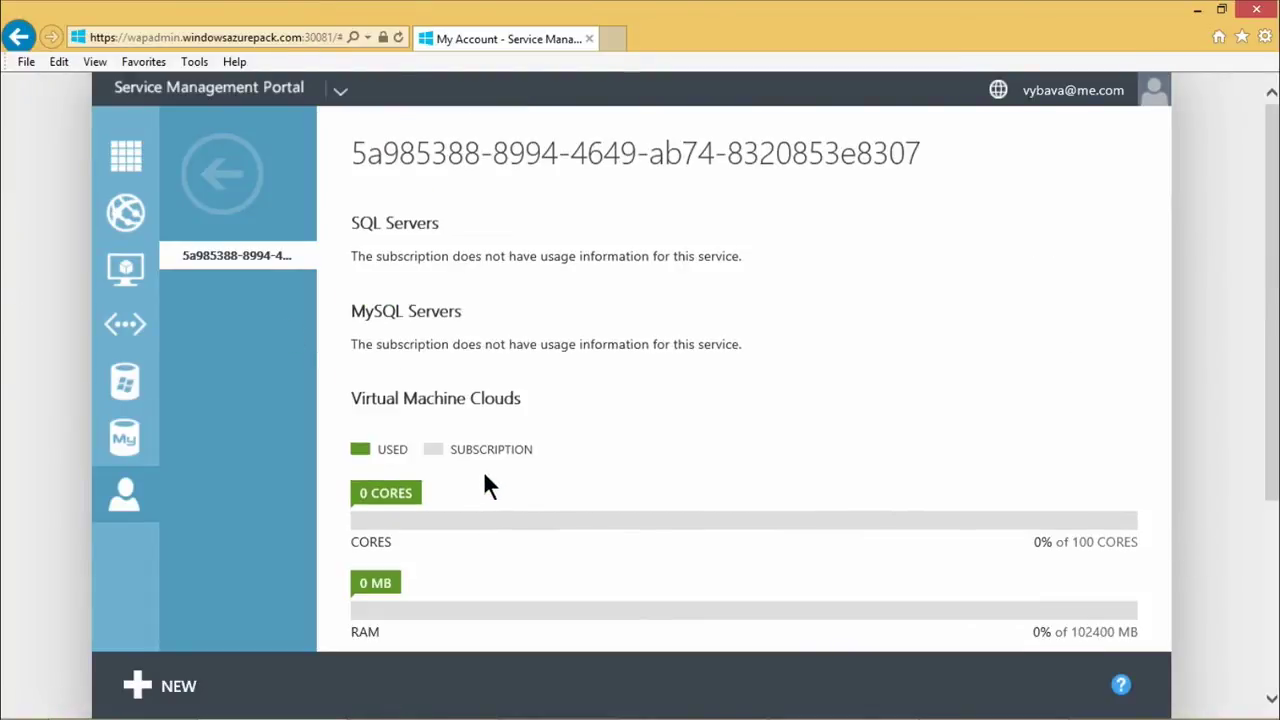
Add the MVAJSADDON add-on to the subscription from the NEW menu
left_click(145, 688)
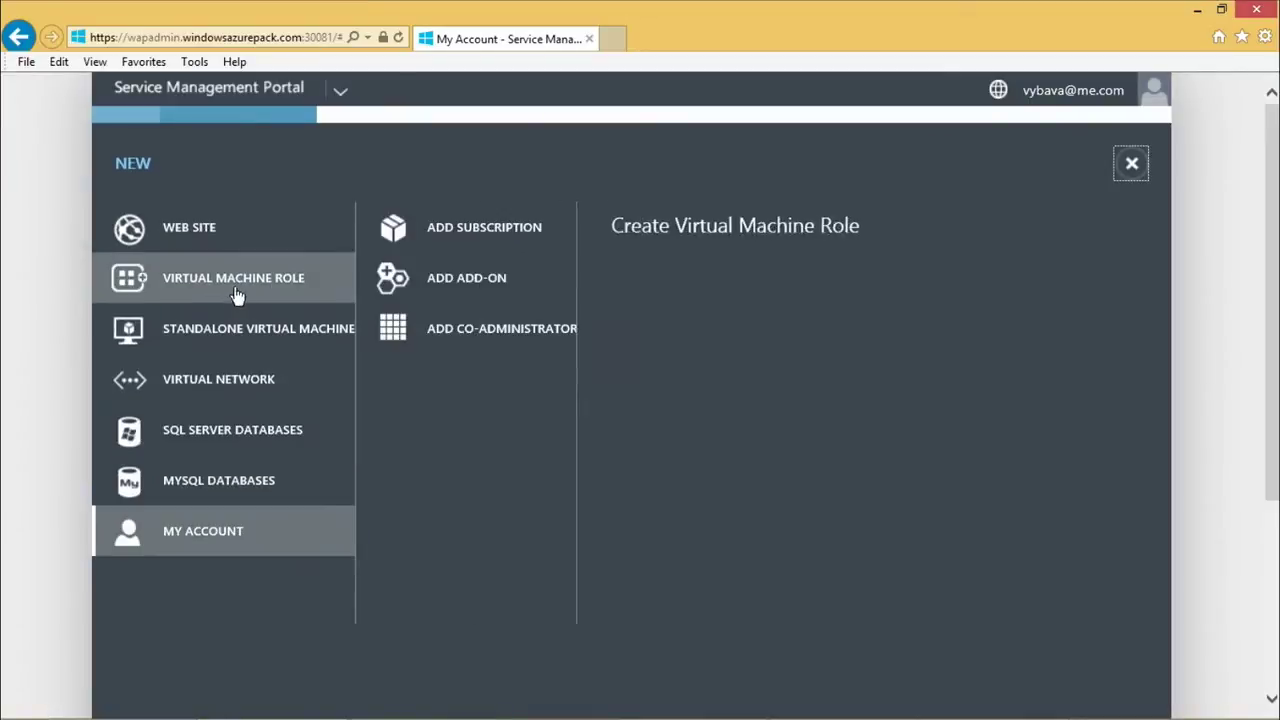
left_click(468, 285)
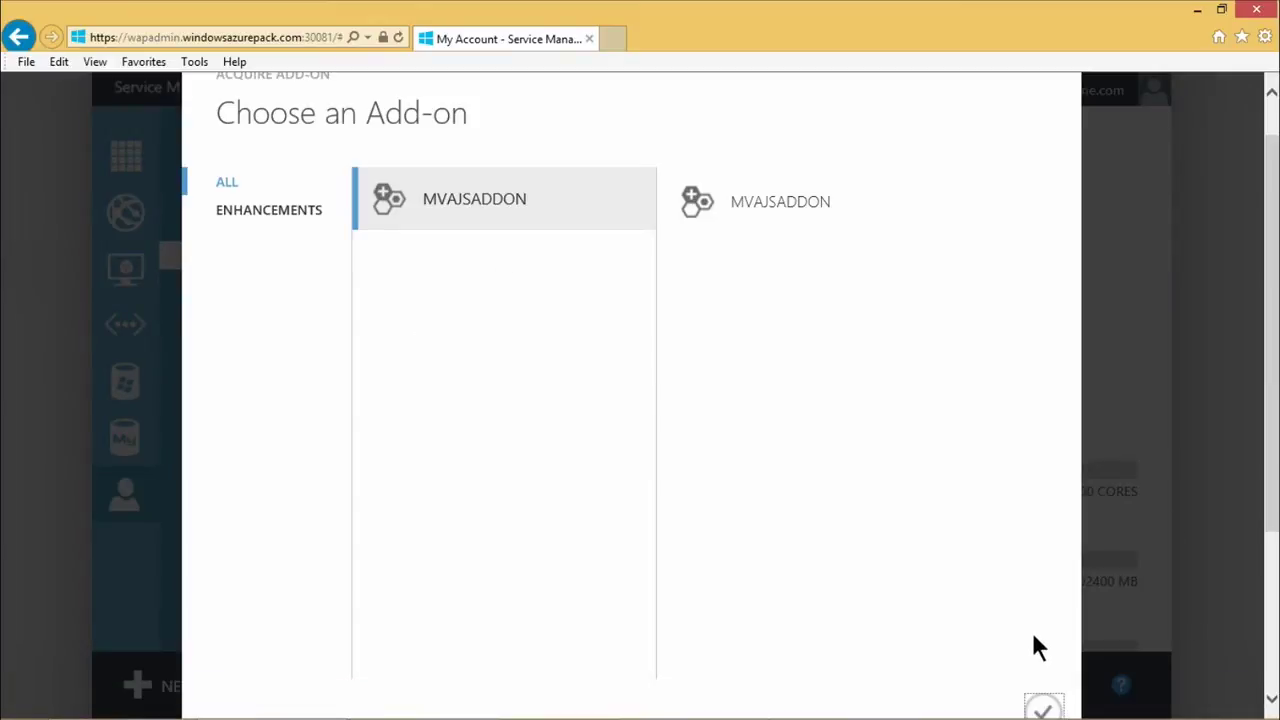
left_click(1044, 708)
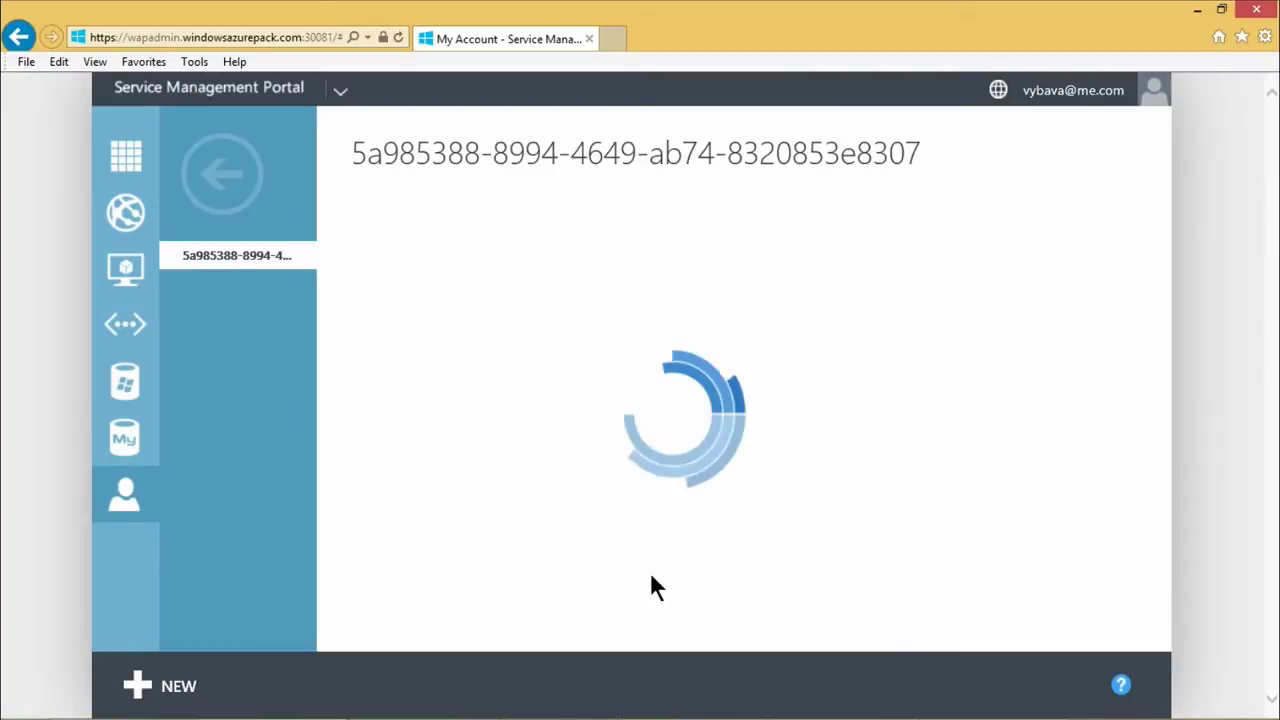
Reopen the subscription's usage details and confirm the virtual machine quota now reads 110
left_click(222, 174)
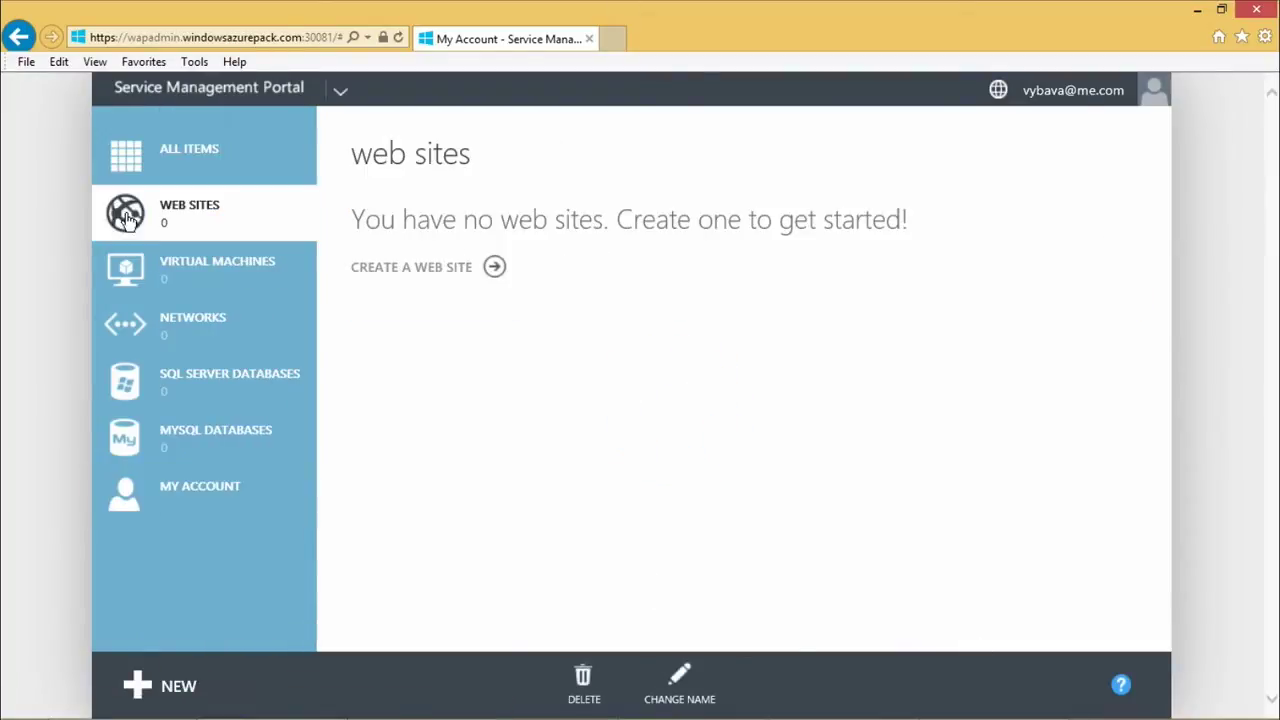
left_click(171, 277)
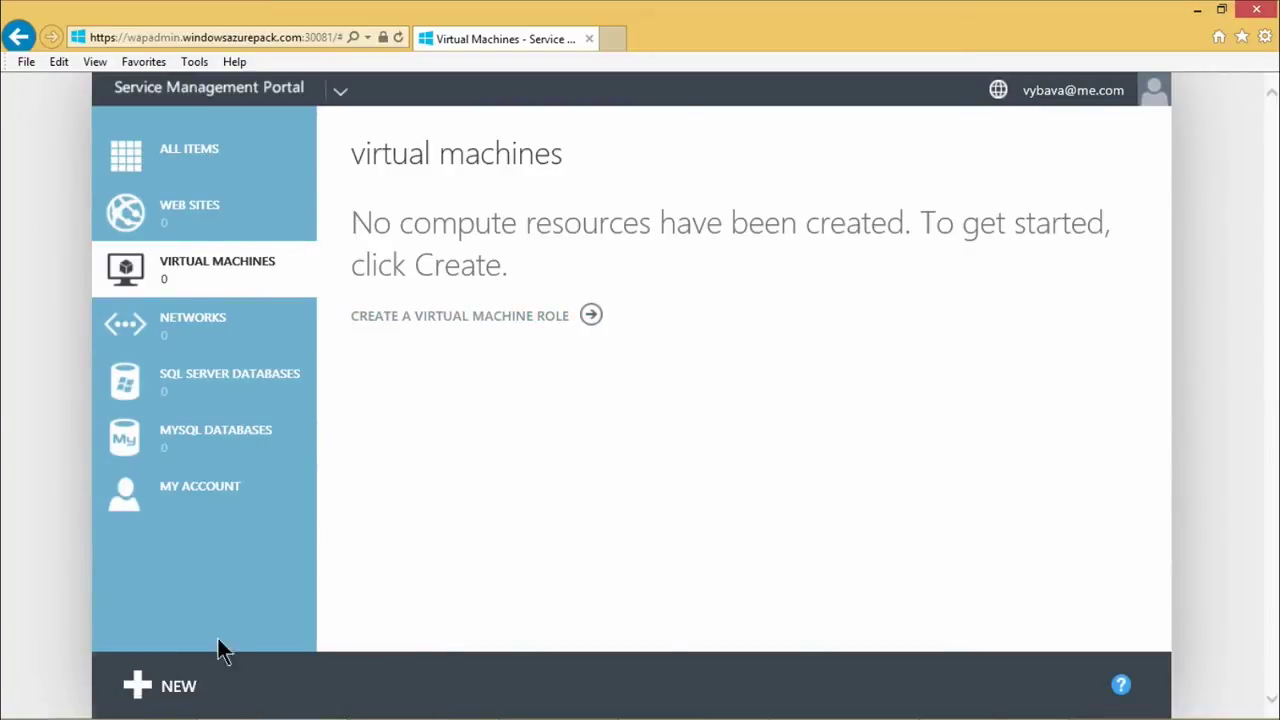
left_click(220, 505)
left_click(443, 206)
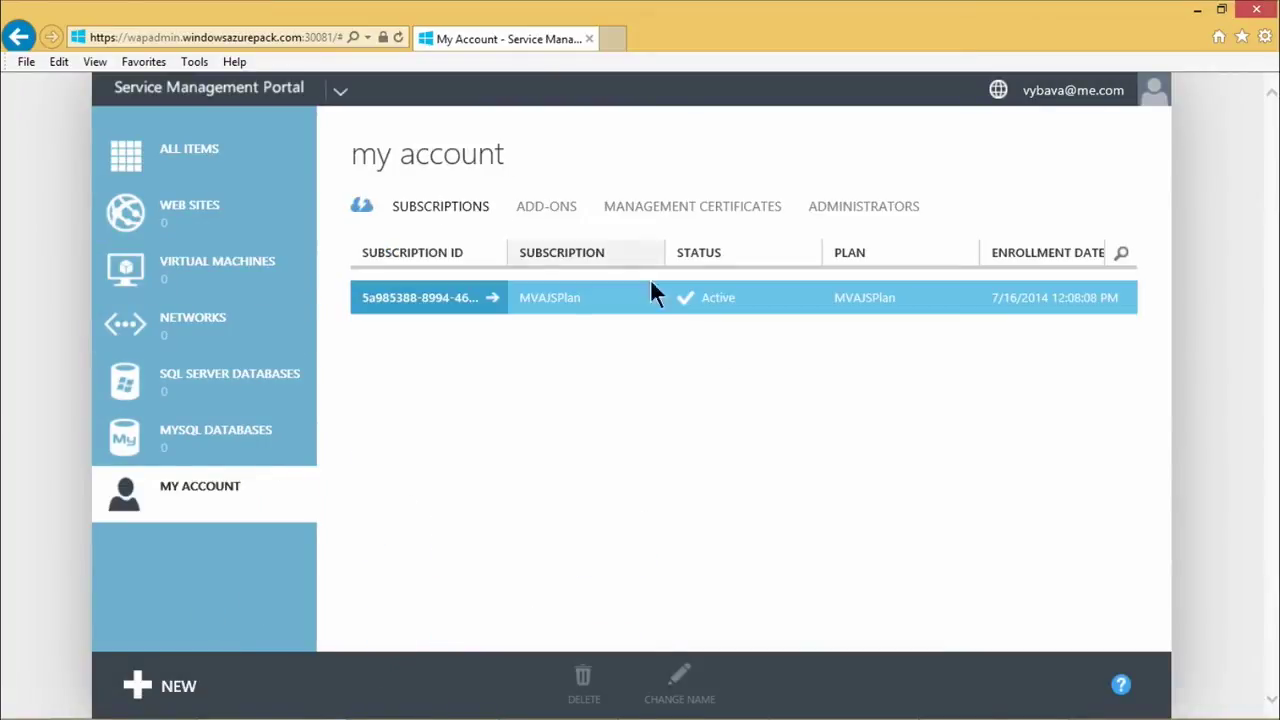
left_click(466, 300)
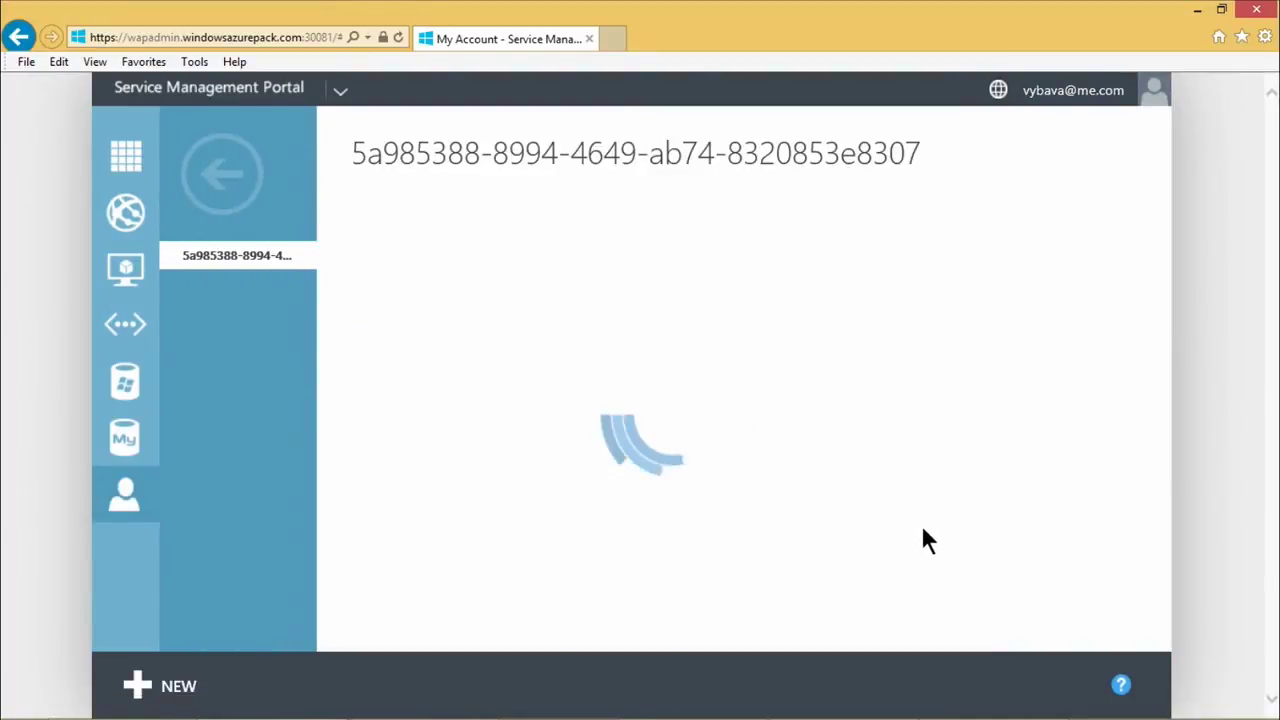
left_click(245, 182)
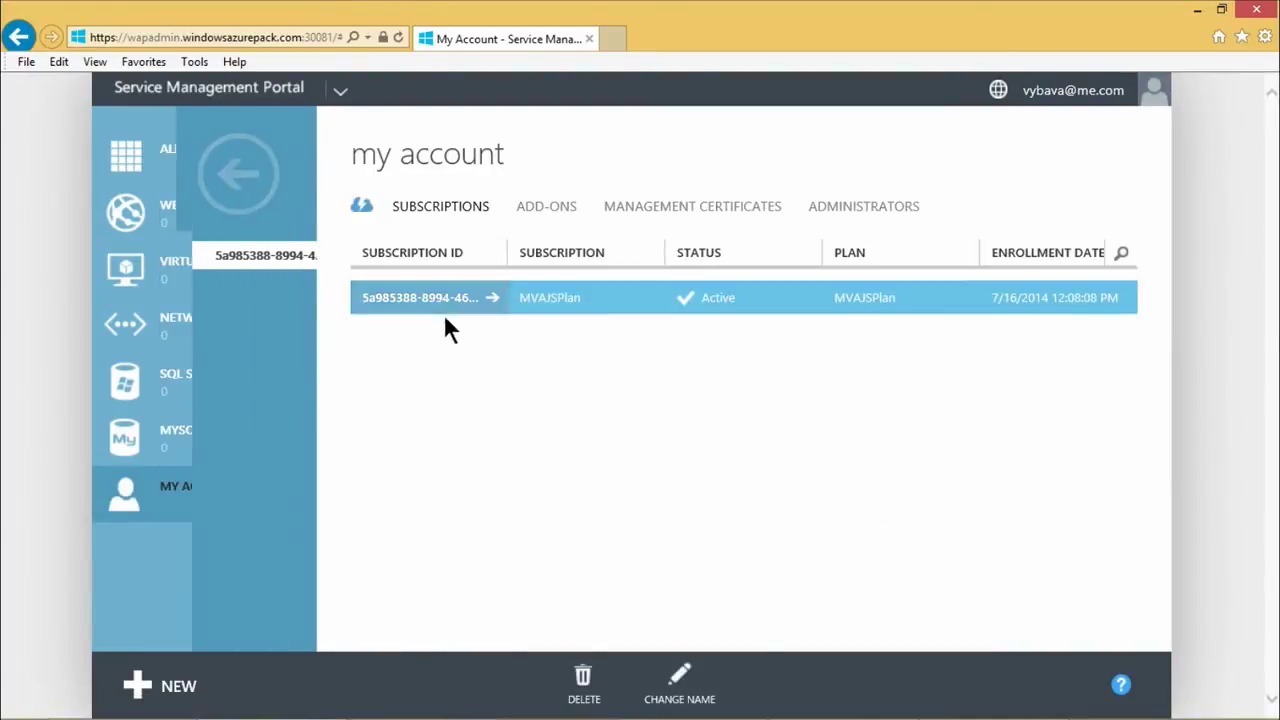
left_click(452, 300)
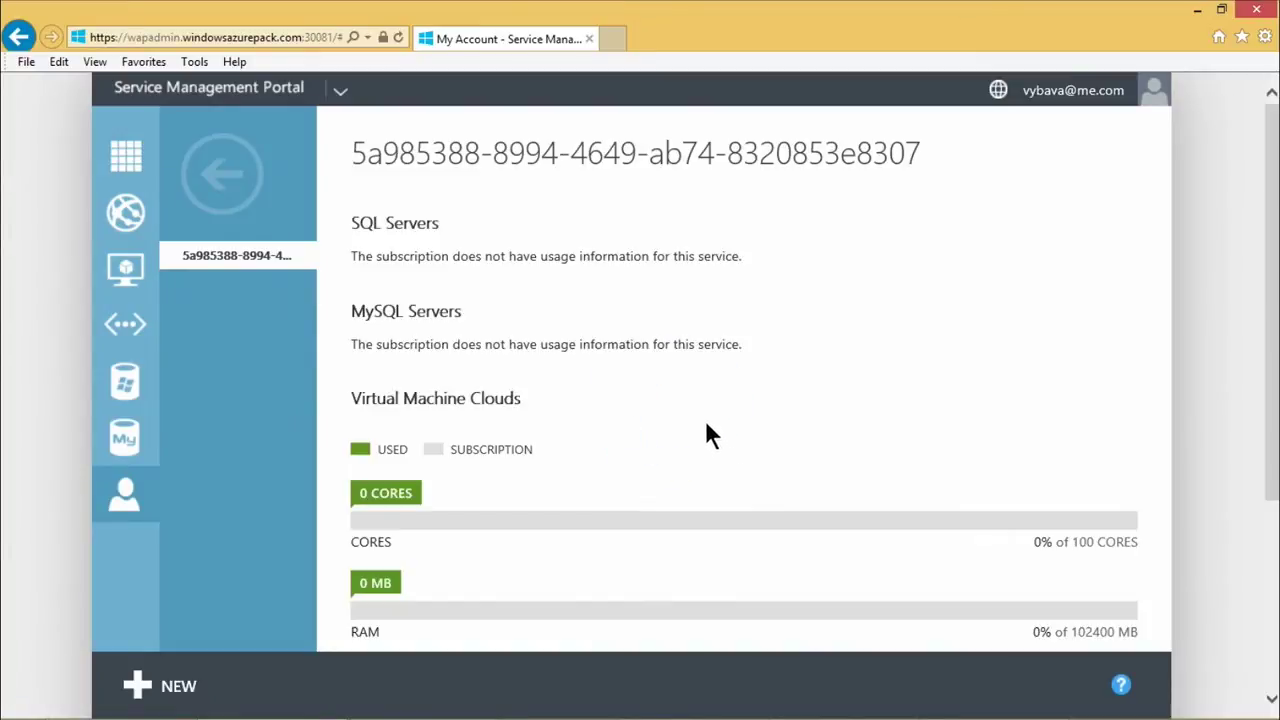
scroll(855, 420, "down", 3)
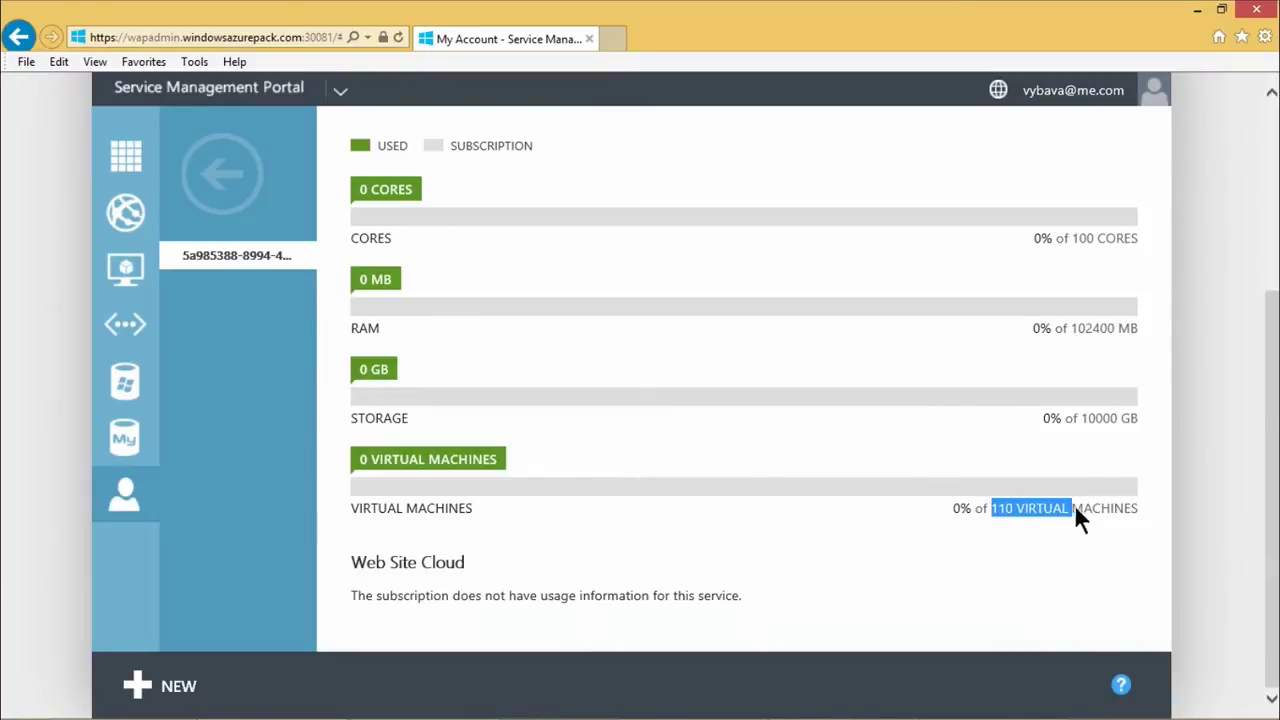
left_click(1039, 568)
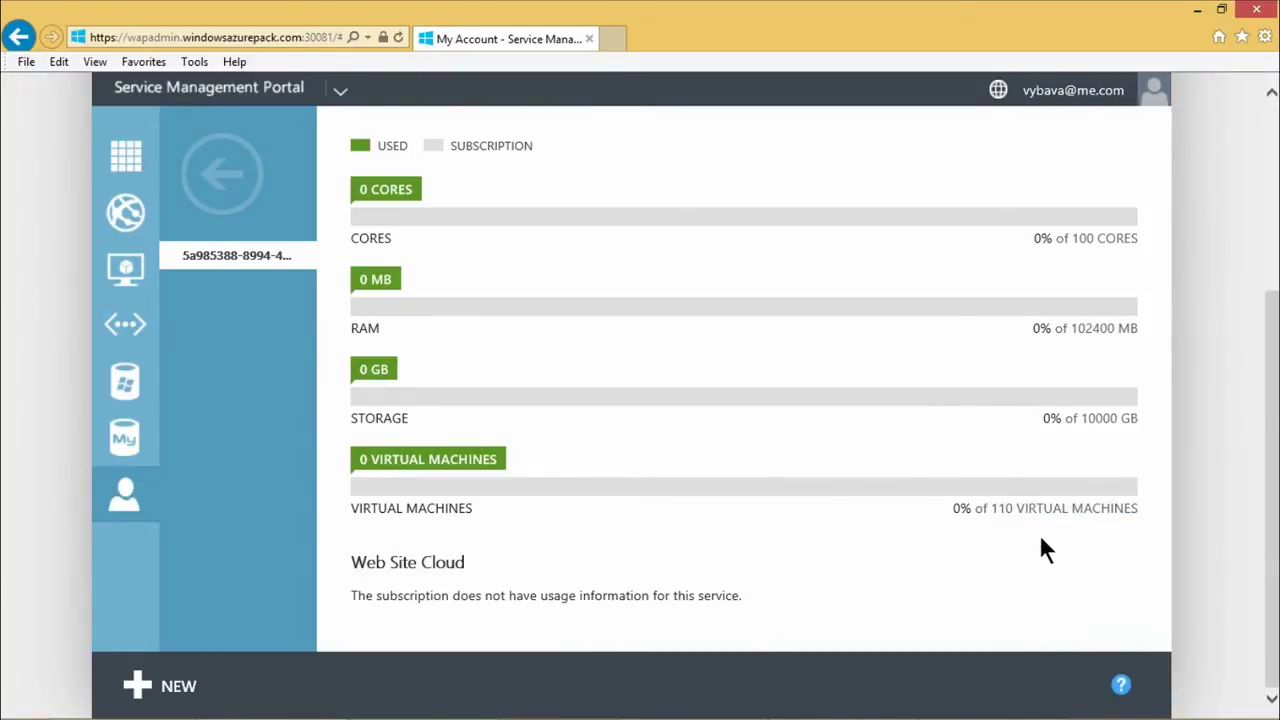
Return to the subscriptions list and minimize the tenant browser to reveal the admin portal's add-ons list
left_click(221, 176)
mouse_move(230, 213)
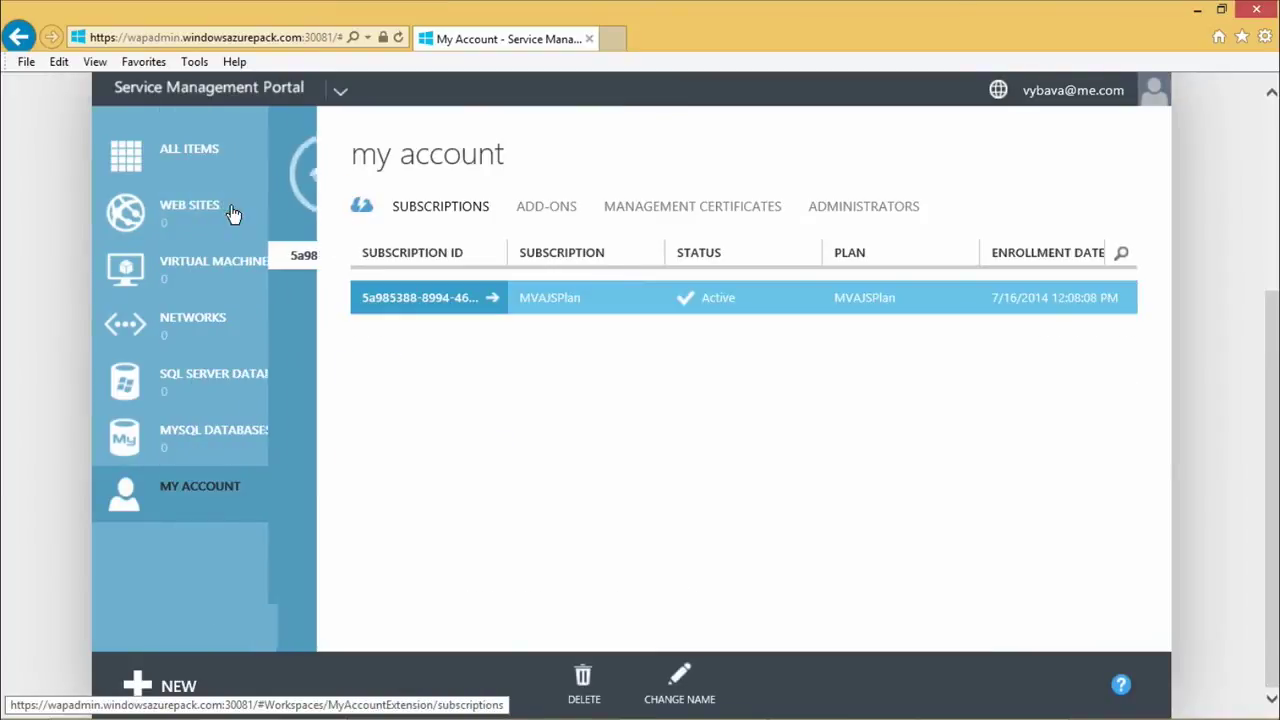
left_click(1199, 16)
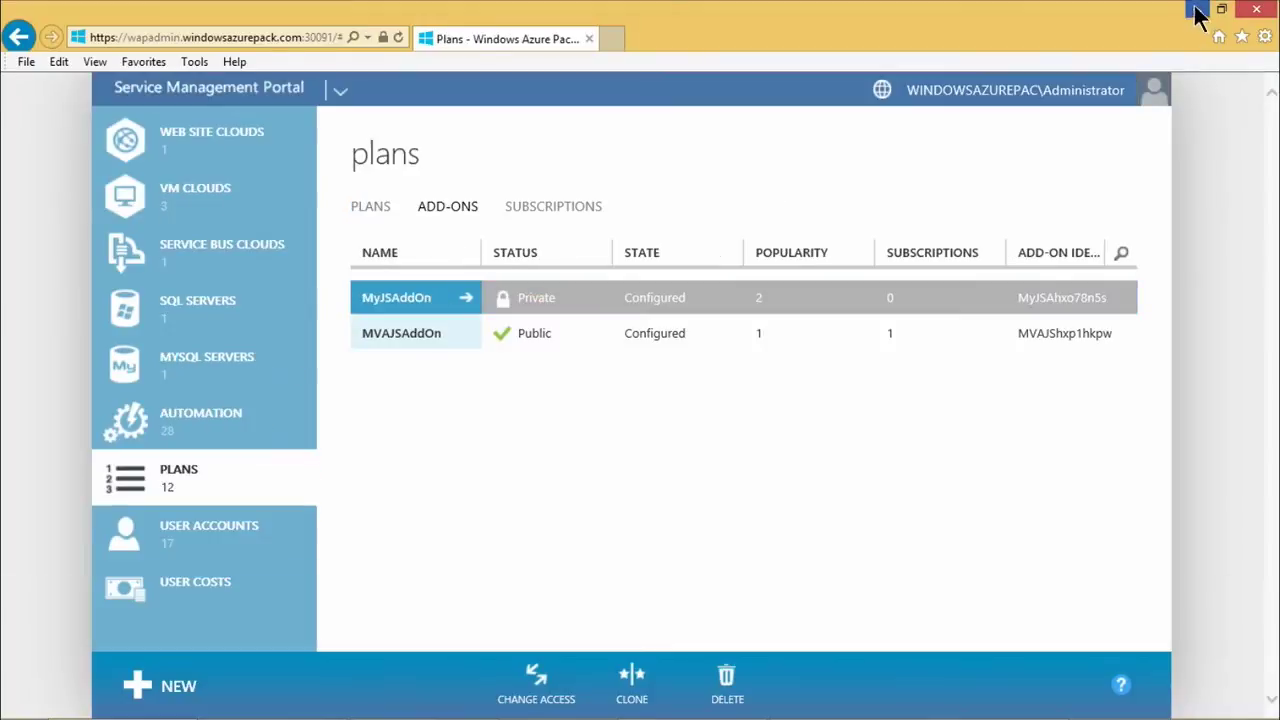
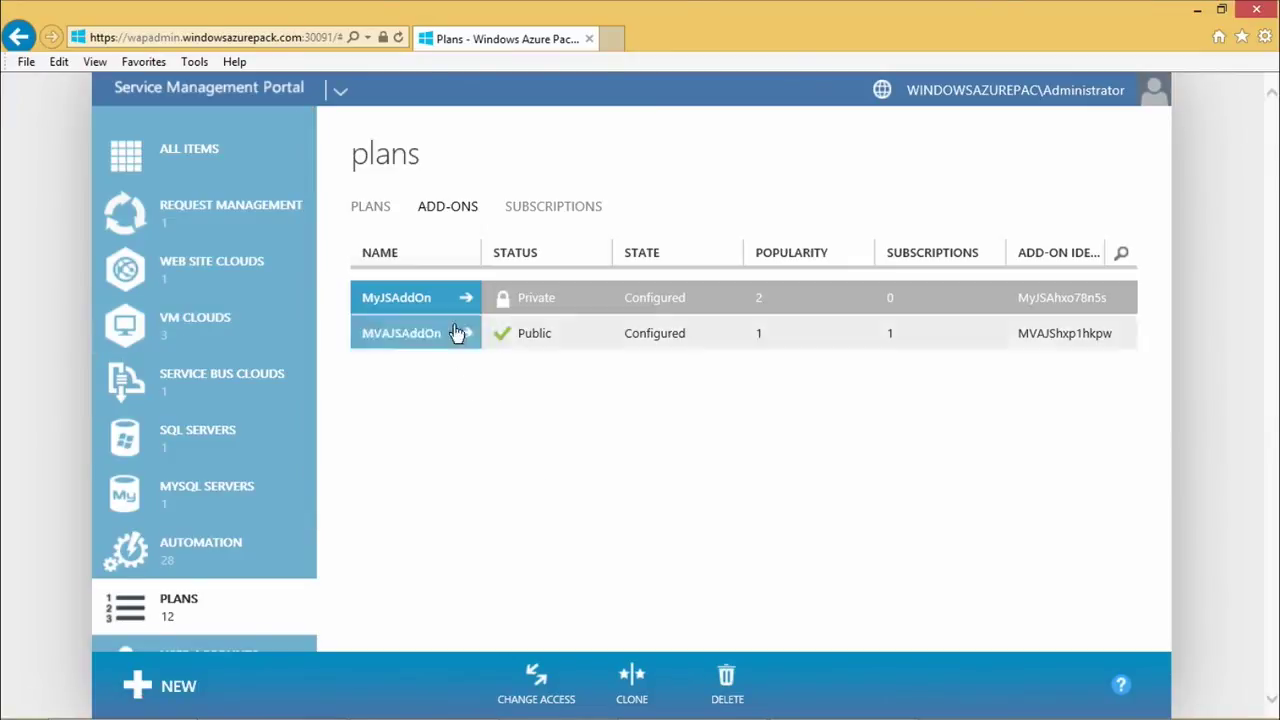
Open the MVAJSPlan plan from the plans list and go to its Virtual Machine Clouds service
right_click(376, 205)
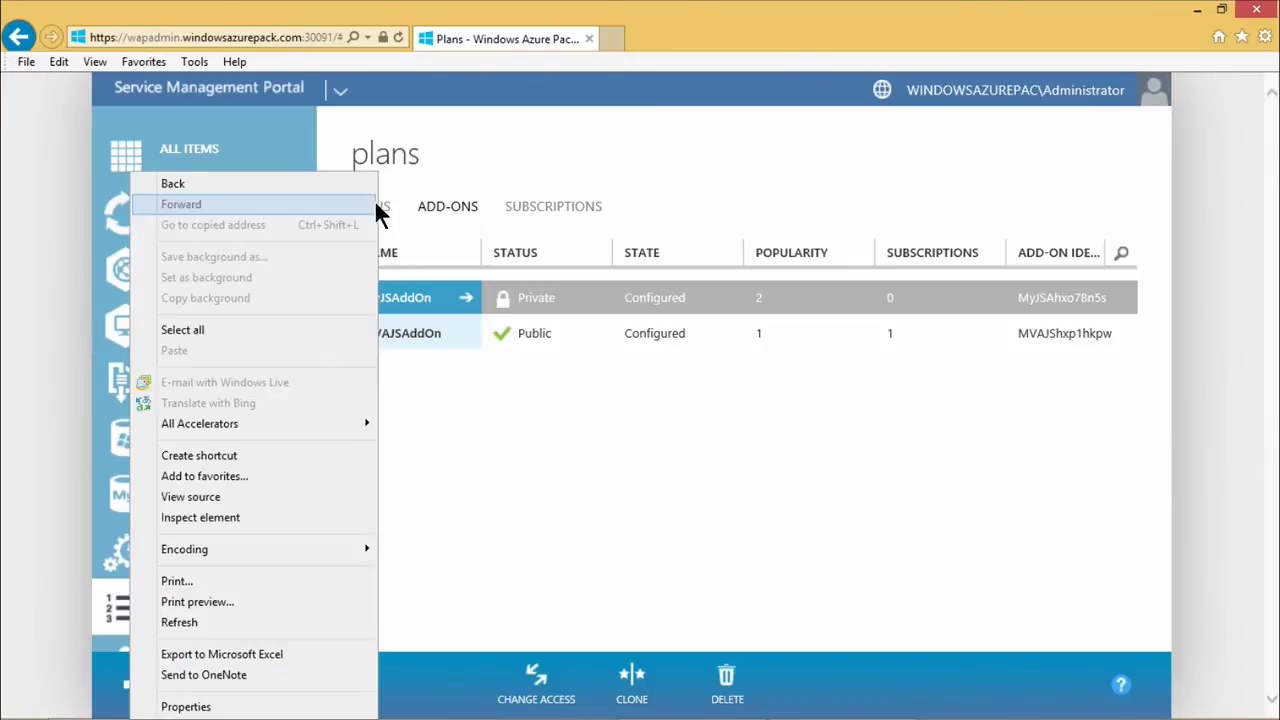
left_click(386, 206)
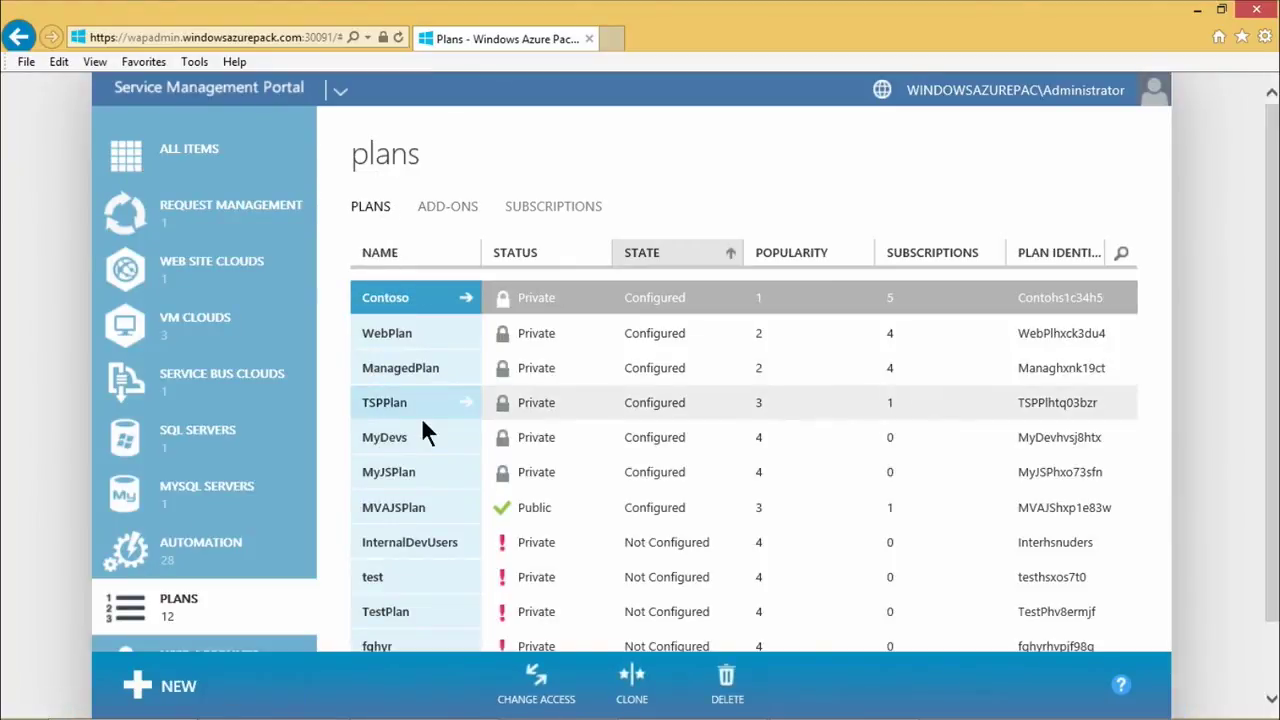
scroll(414, 420, "down", 2)
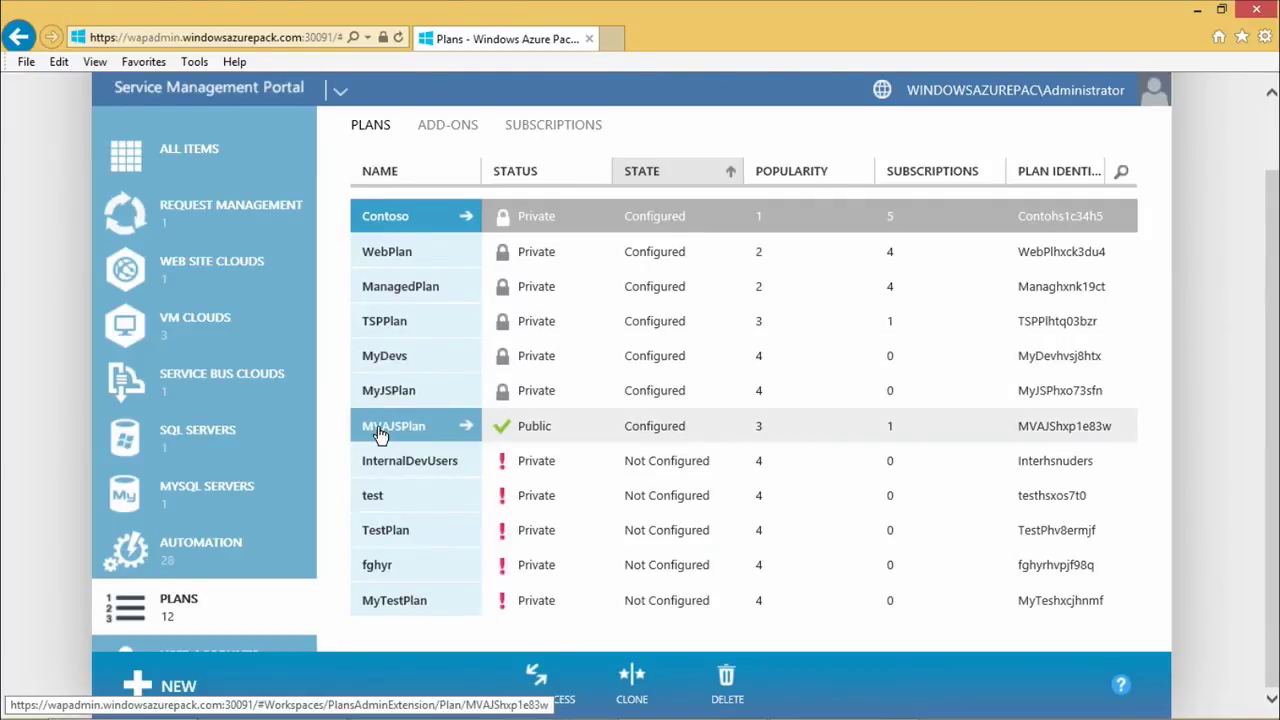
left_click(381, 430)
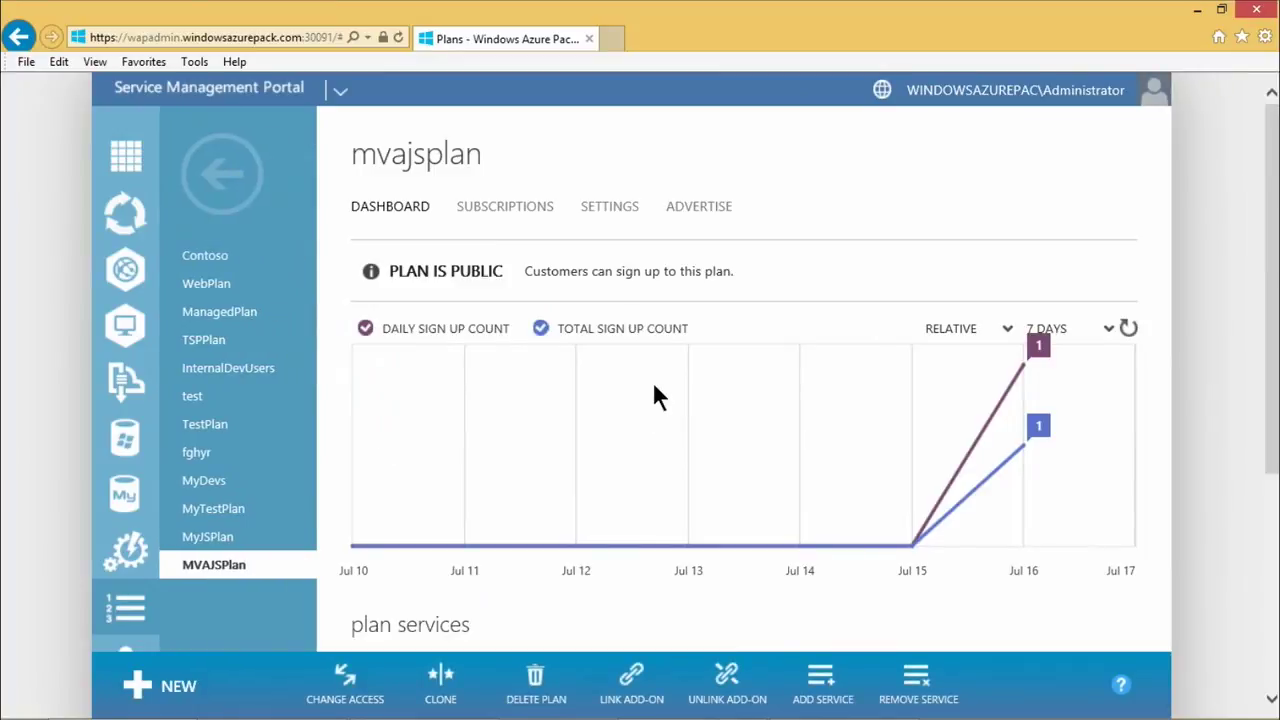
scroll(643, 391, "down", 3)
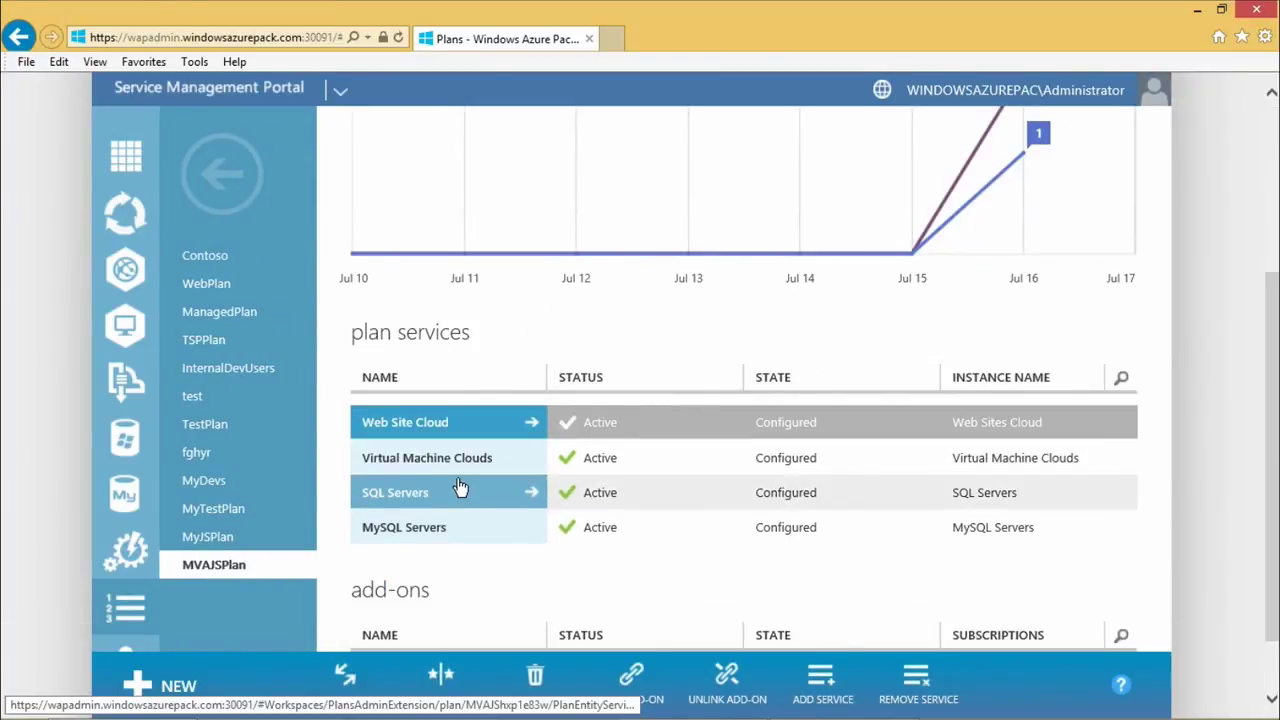
left_click(405, 458)
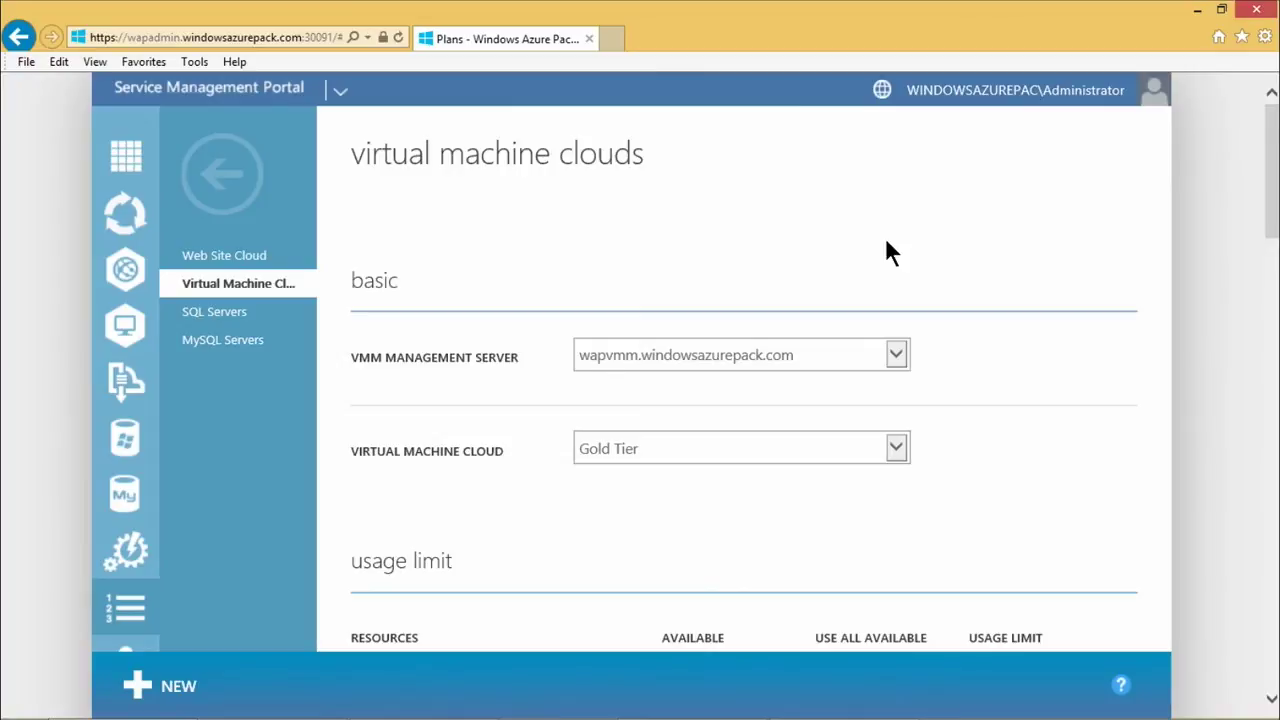
scroll(887, 241, "down", 1)
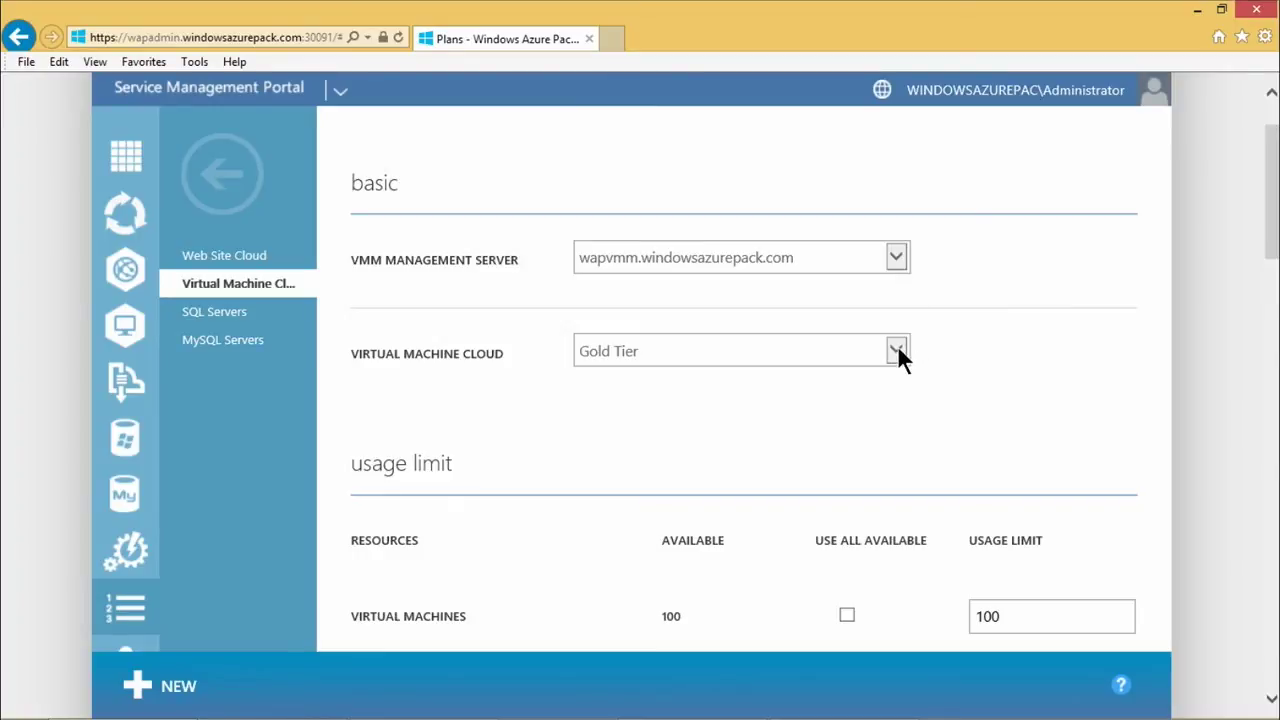
scroll(957, 353, "down", 4)
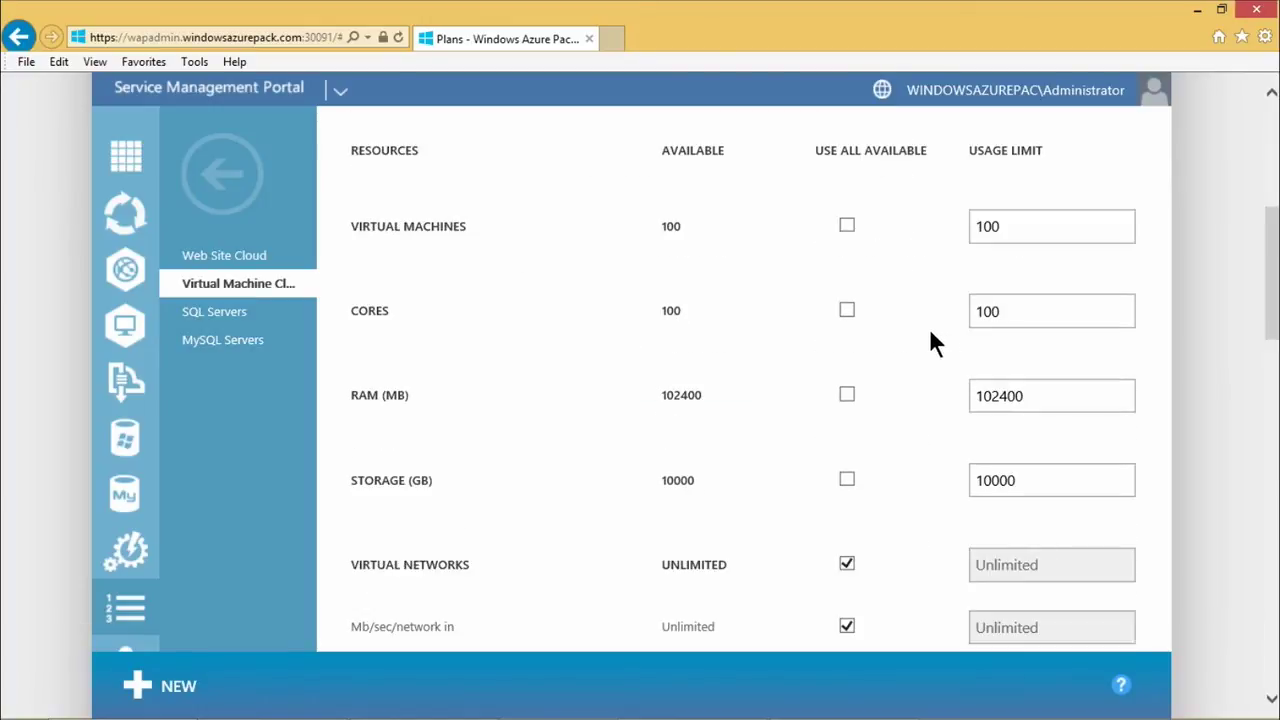
scroll(910, 330, "up", 1)
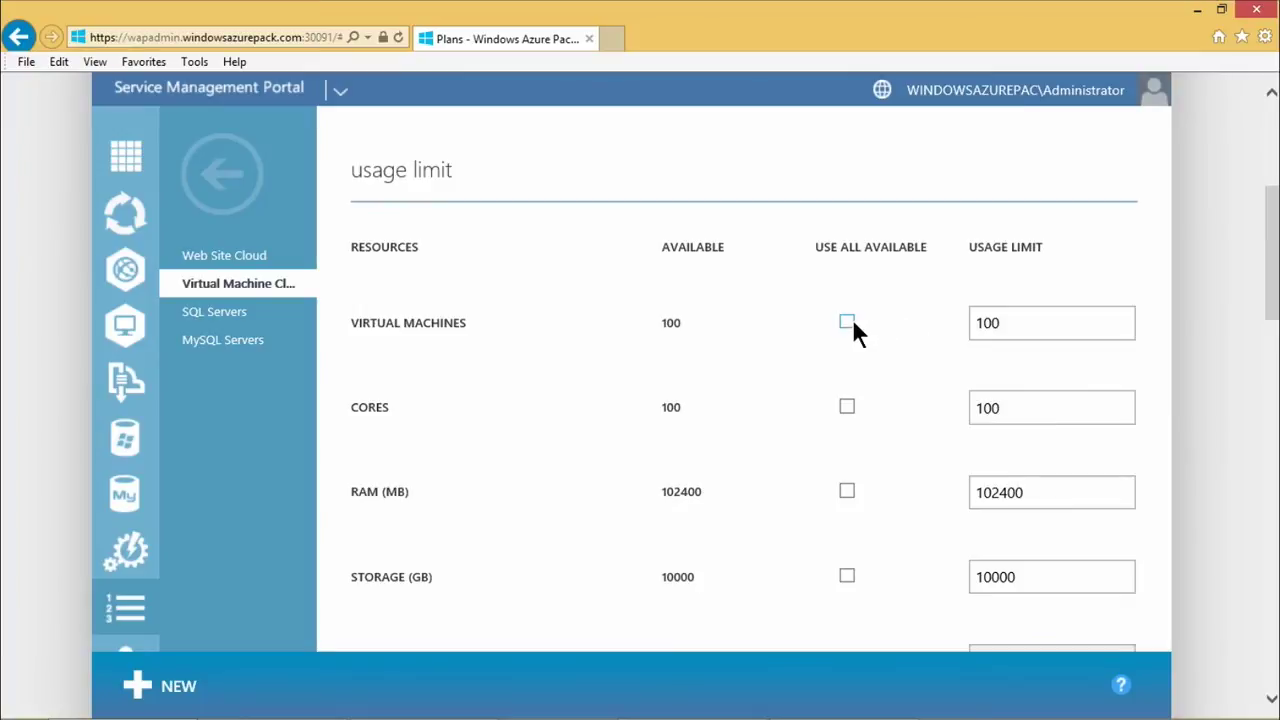
scroll(860, 335, "down", 3)
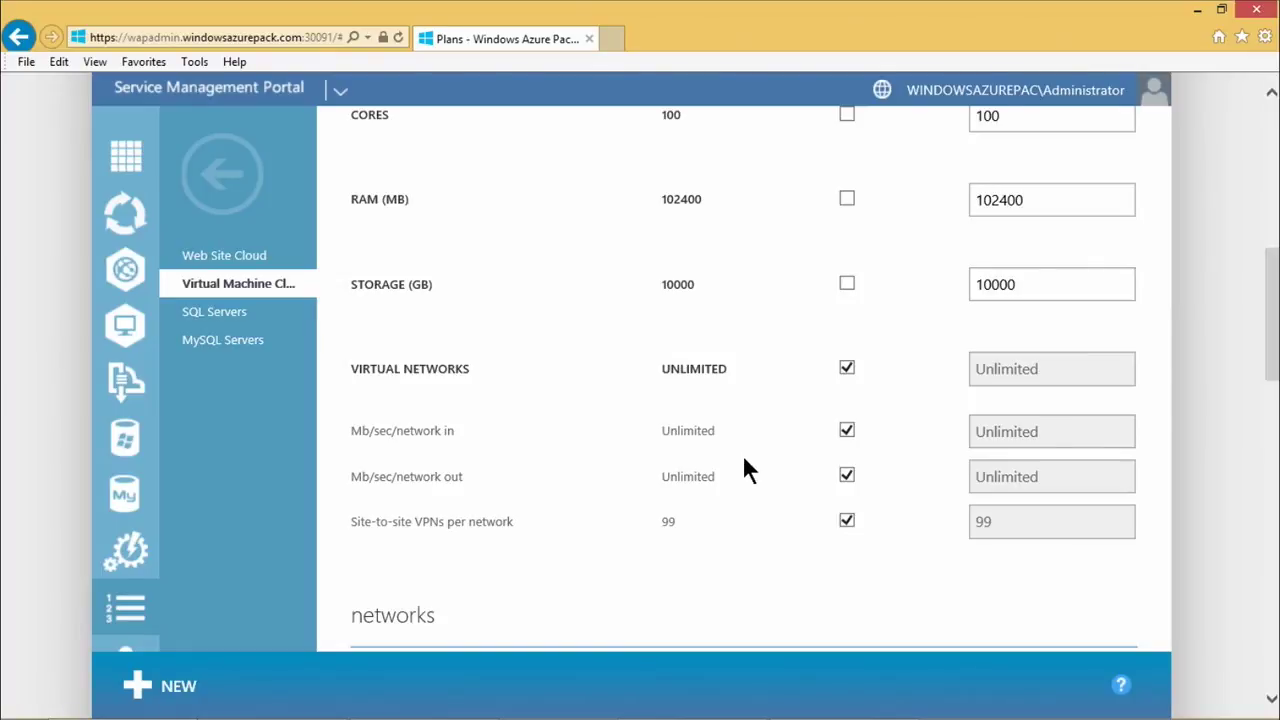
scroll(749, 472, "down", 1)
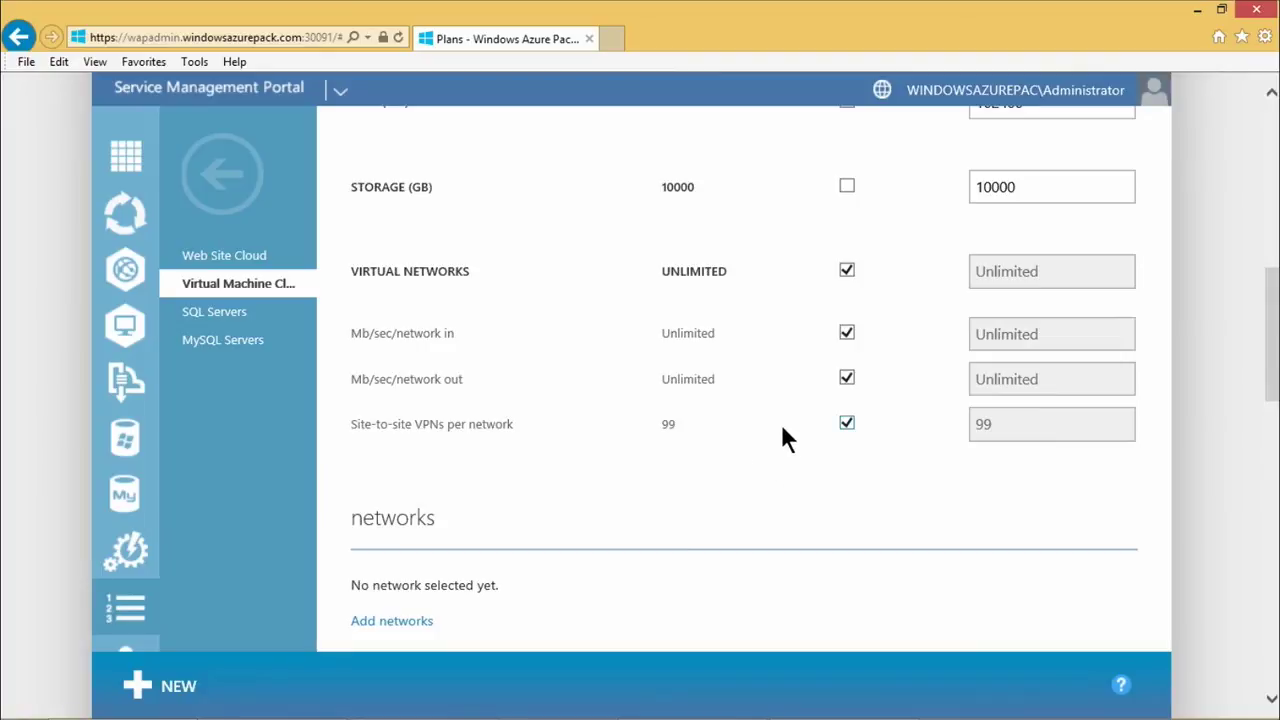
scroll(770, 425, "down", 2)
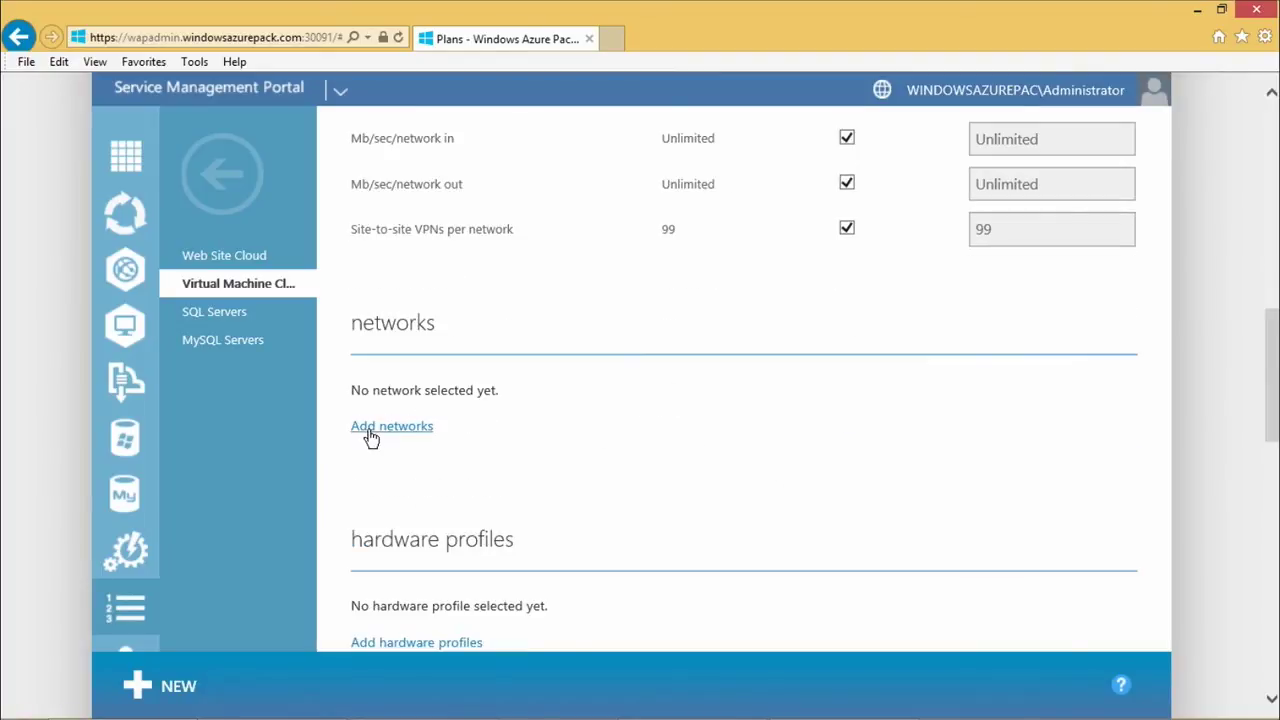
Add Tenant Private Network and Tenant Public Network to MVAJSPlan's VM cloud networks
left_click(375, 430)
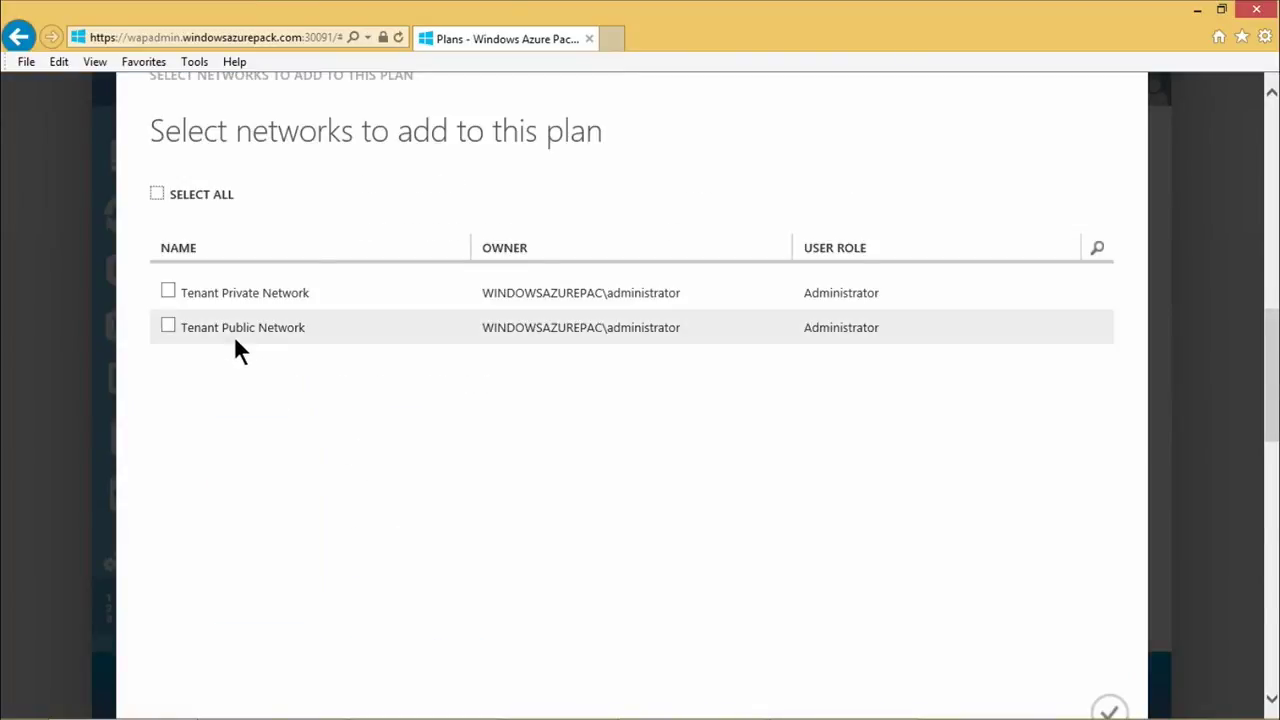
left_click(168, 291)
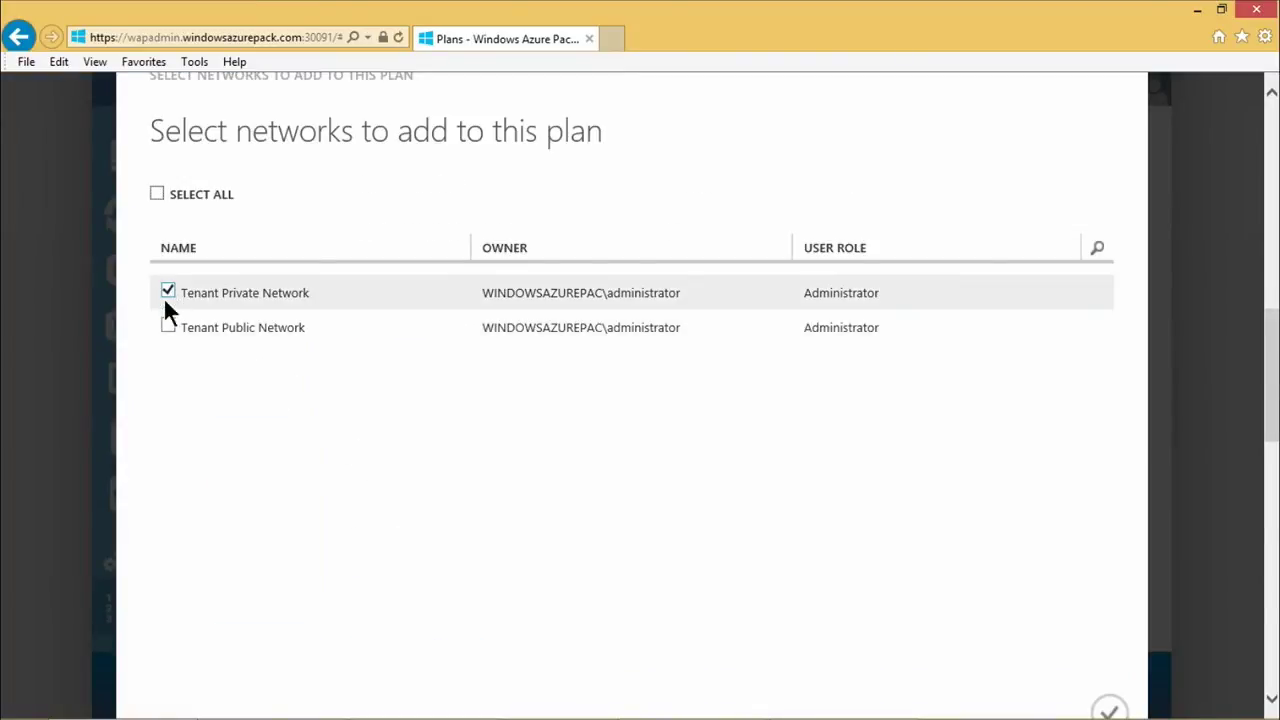
left_click(165, 325)
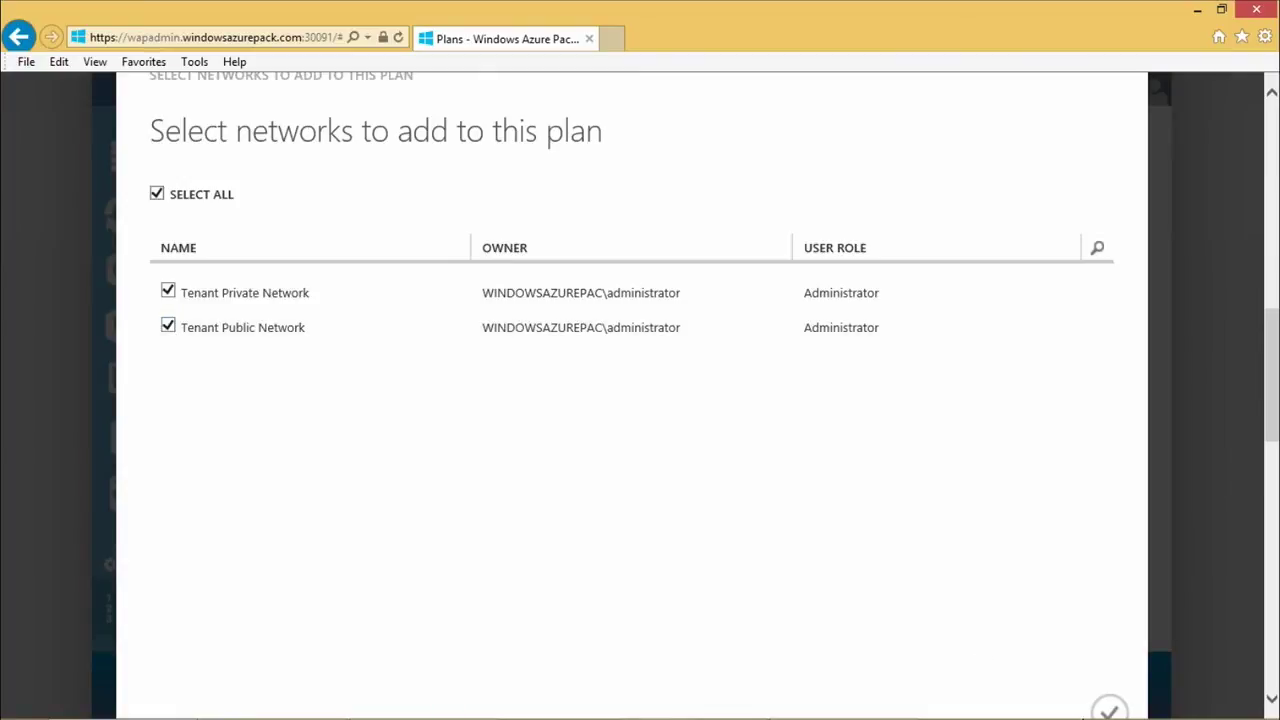
left_click(1108, 710)
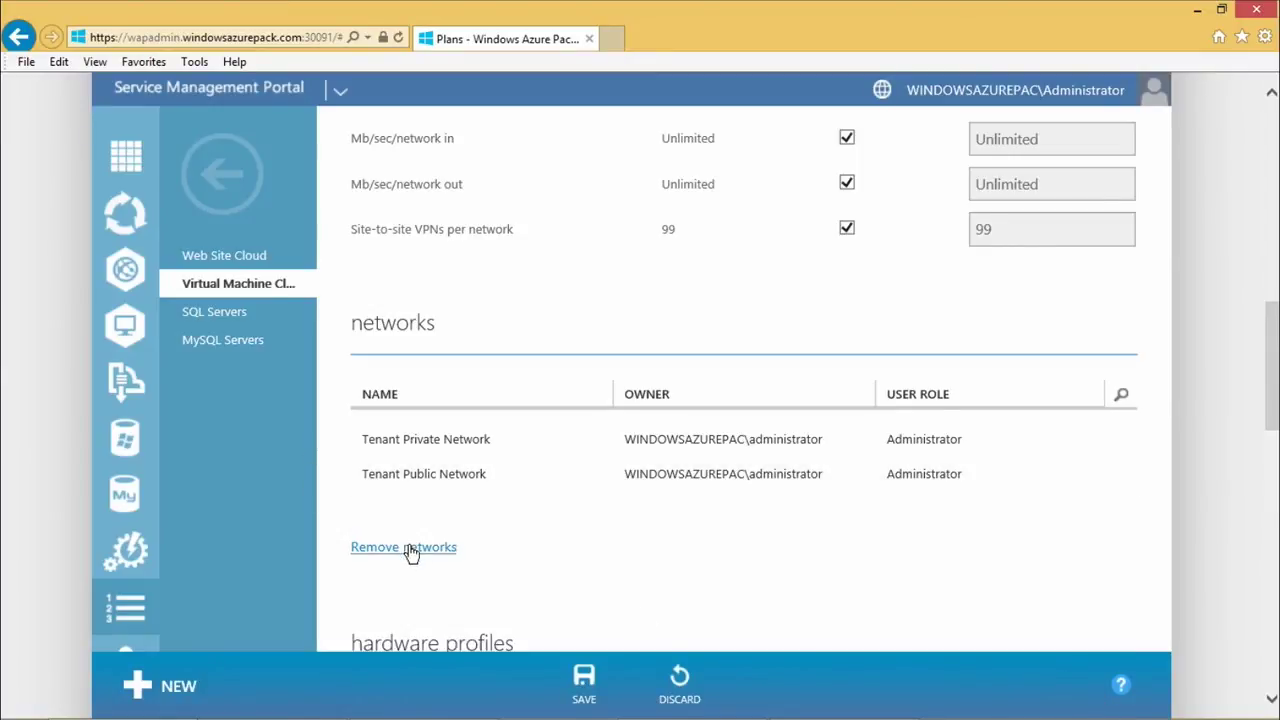
scroll(565, 545, "down", 3)
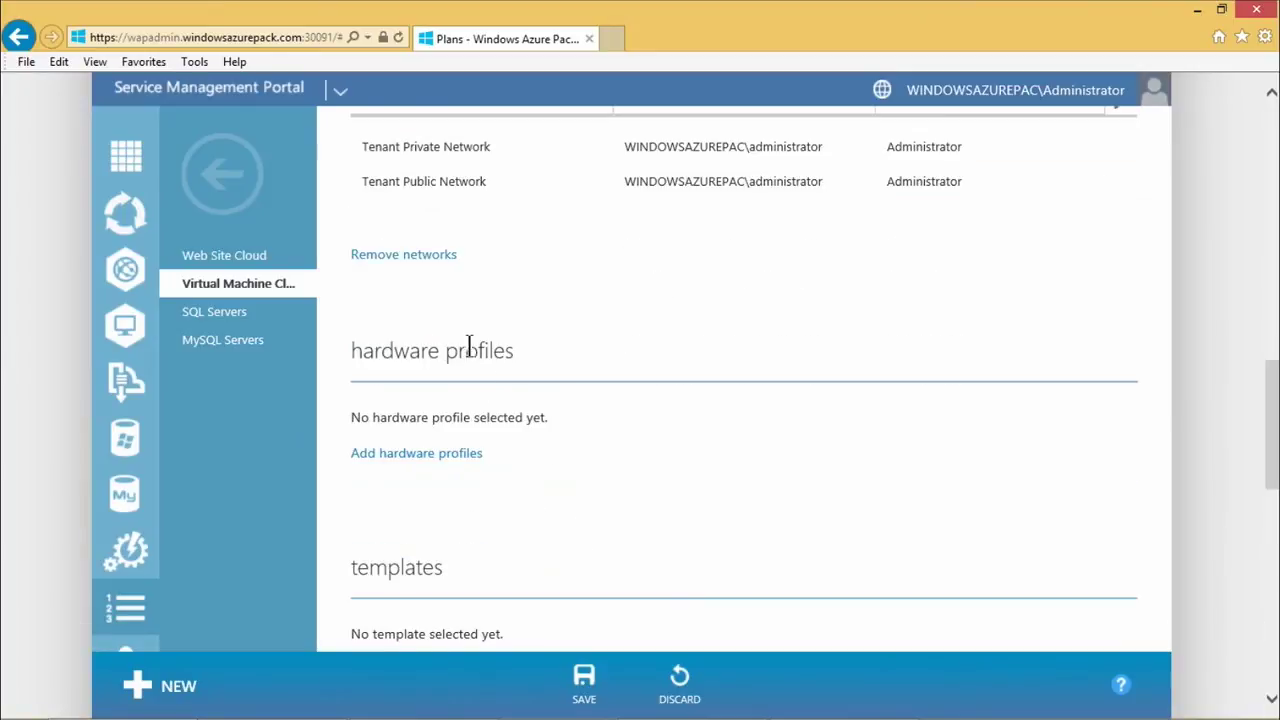
scroll(605, 396, "down", 1)
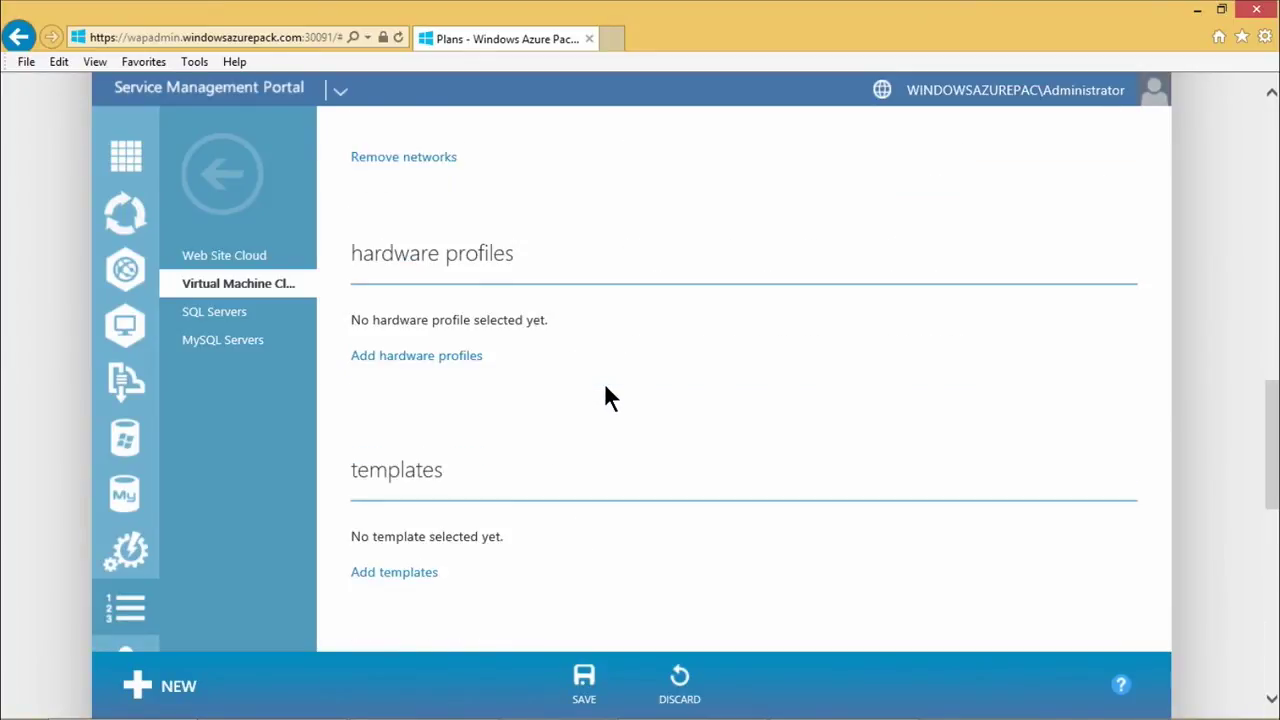
Add all four hardware profiles (Large, Medium, Small and Z-Test) to the plan
left_click(422, 358)
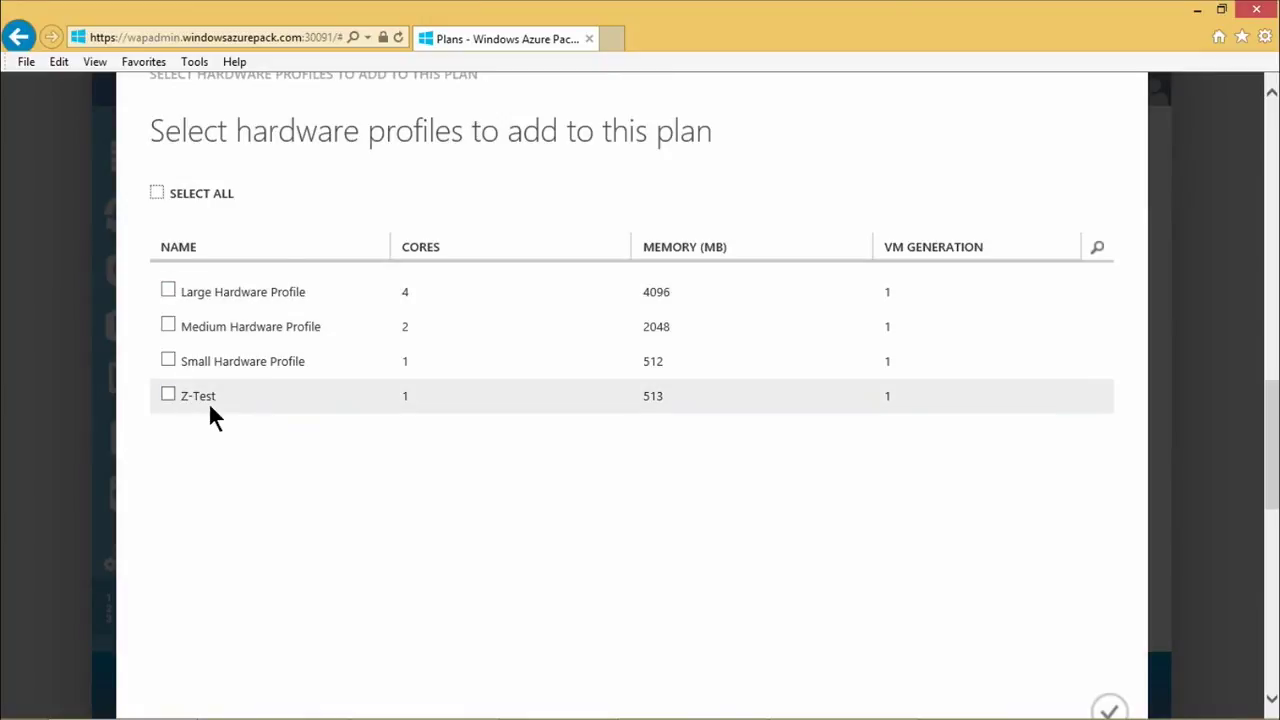
left_click(157, 193)
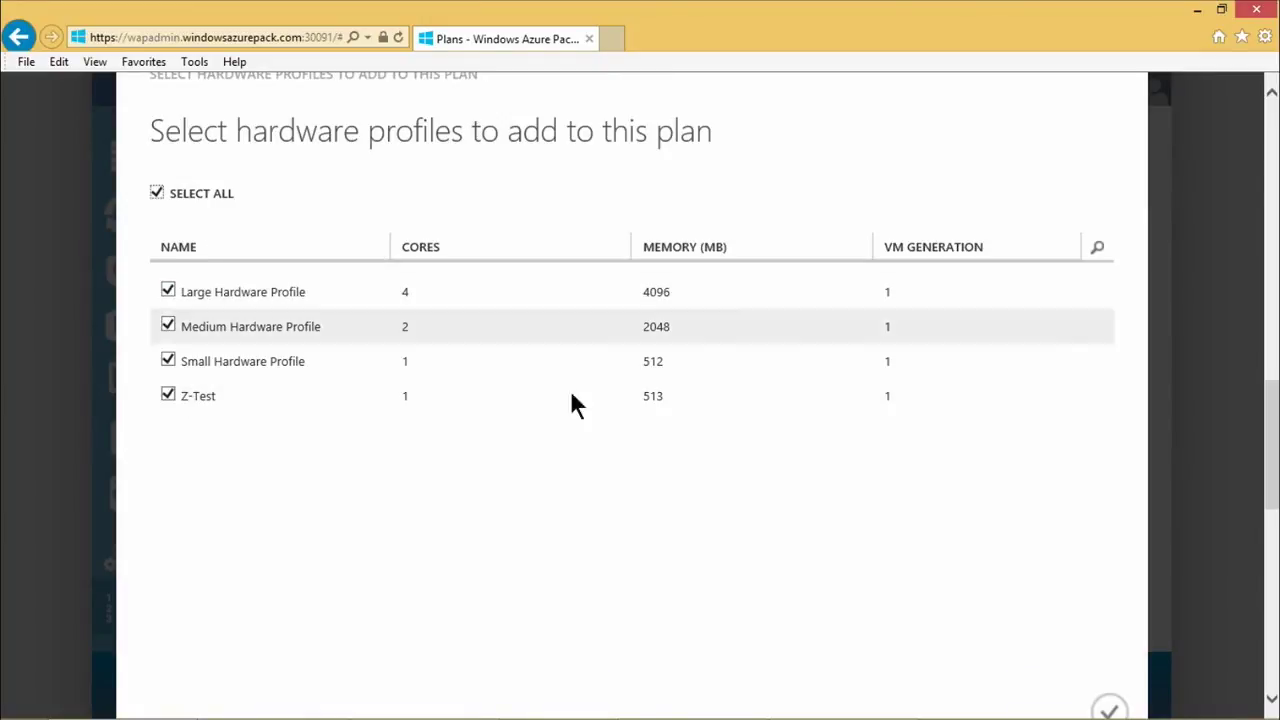
left_click(1106, 711)
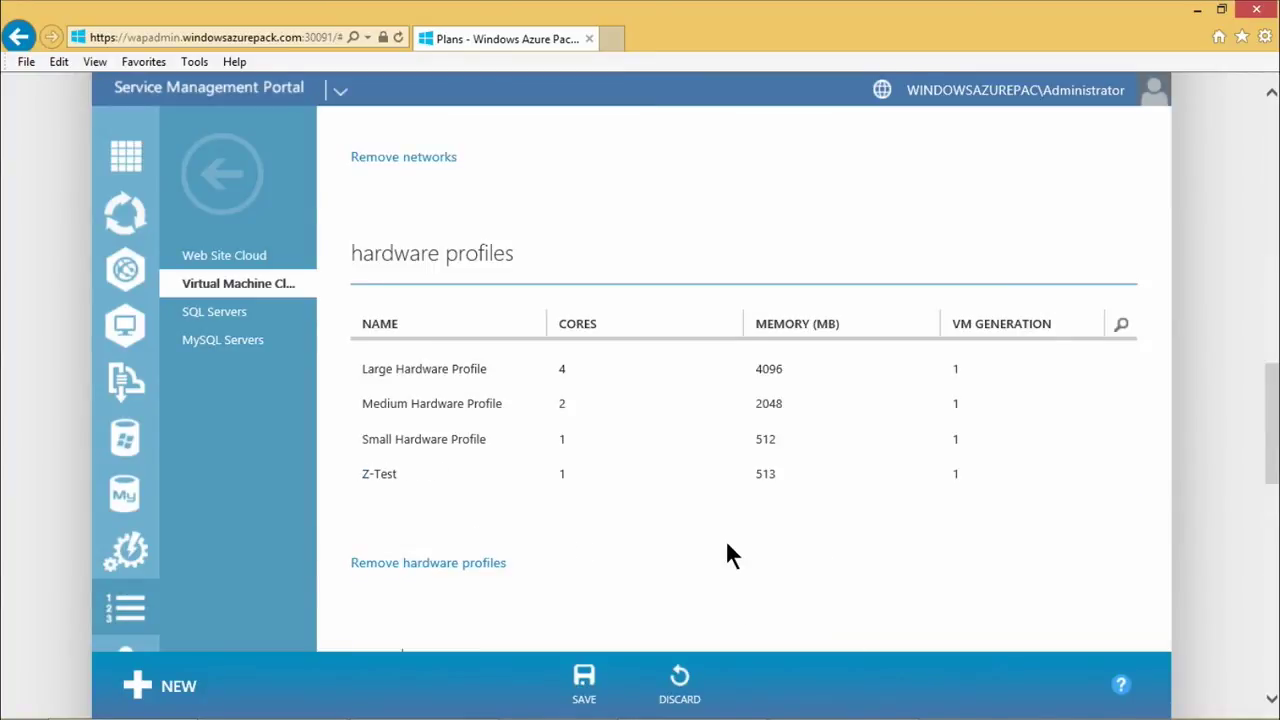
scroll(728, 555, "down", 1)
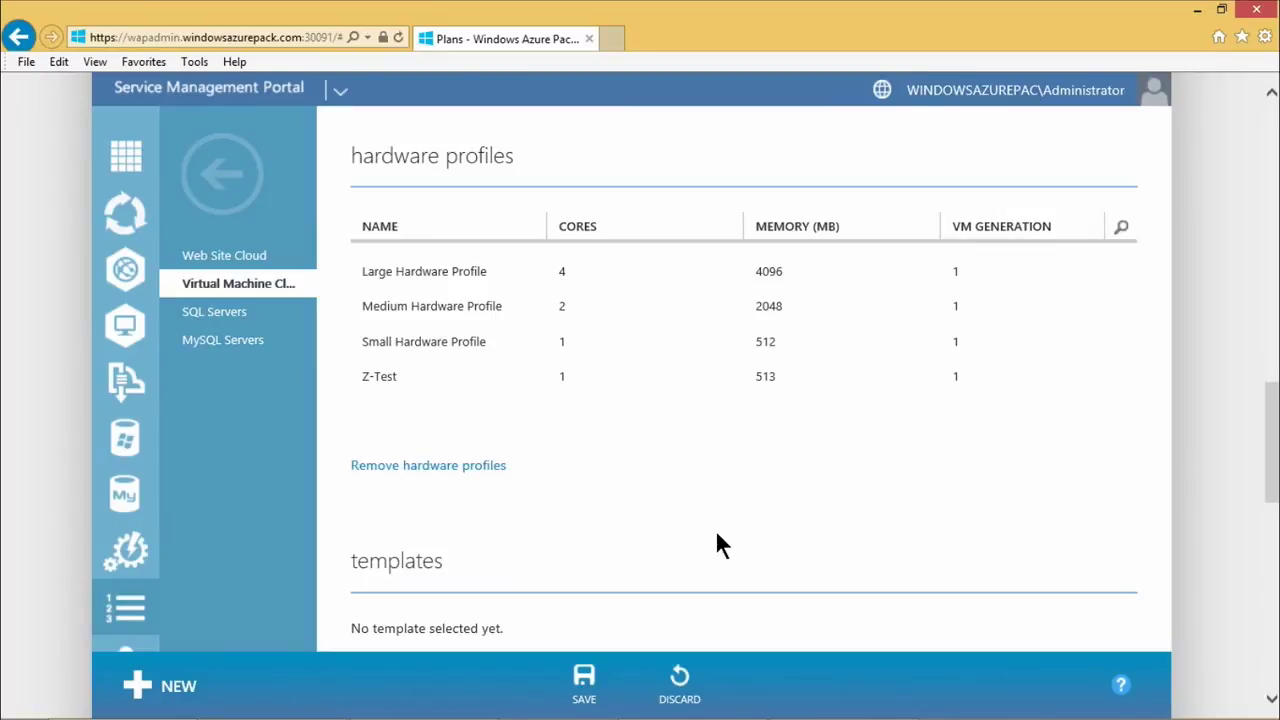
scroll(765, 410, "down", 2)
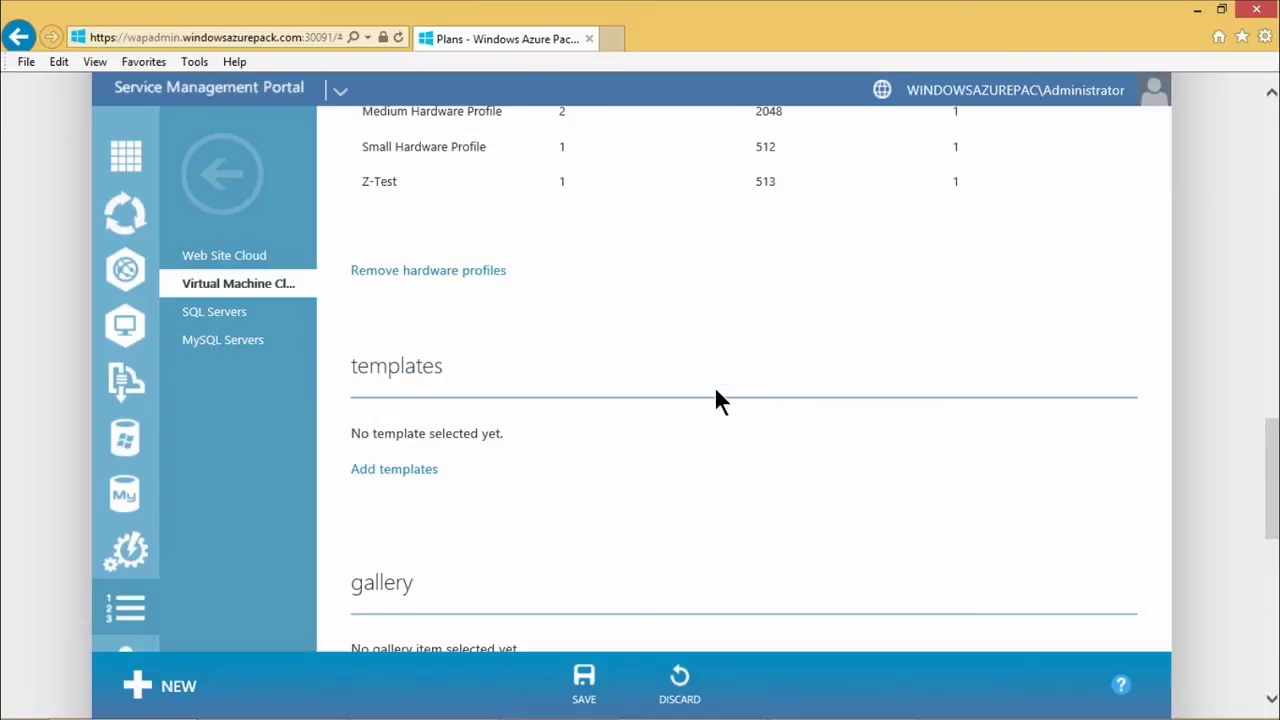
Add CentOS 6.5 and the three Windows Server Datacenter templates to the plan
left_click(383, 471)
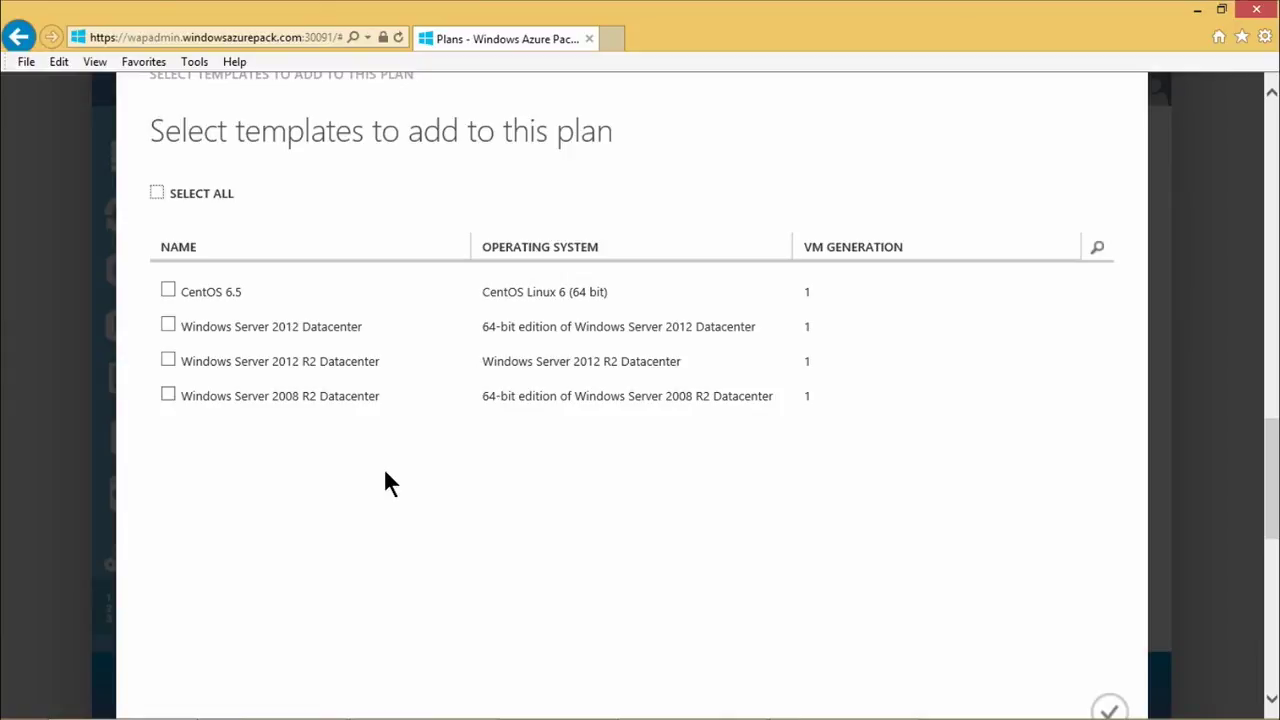
left_click(157, 193)
left_click(1108, 708)
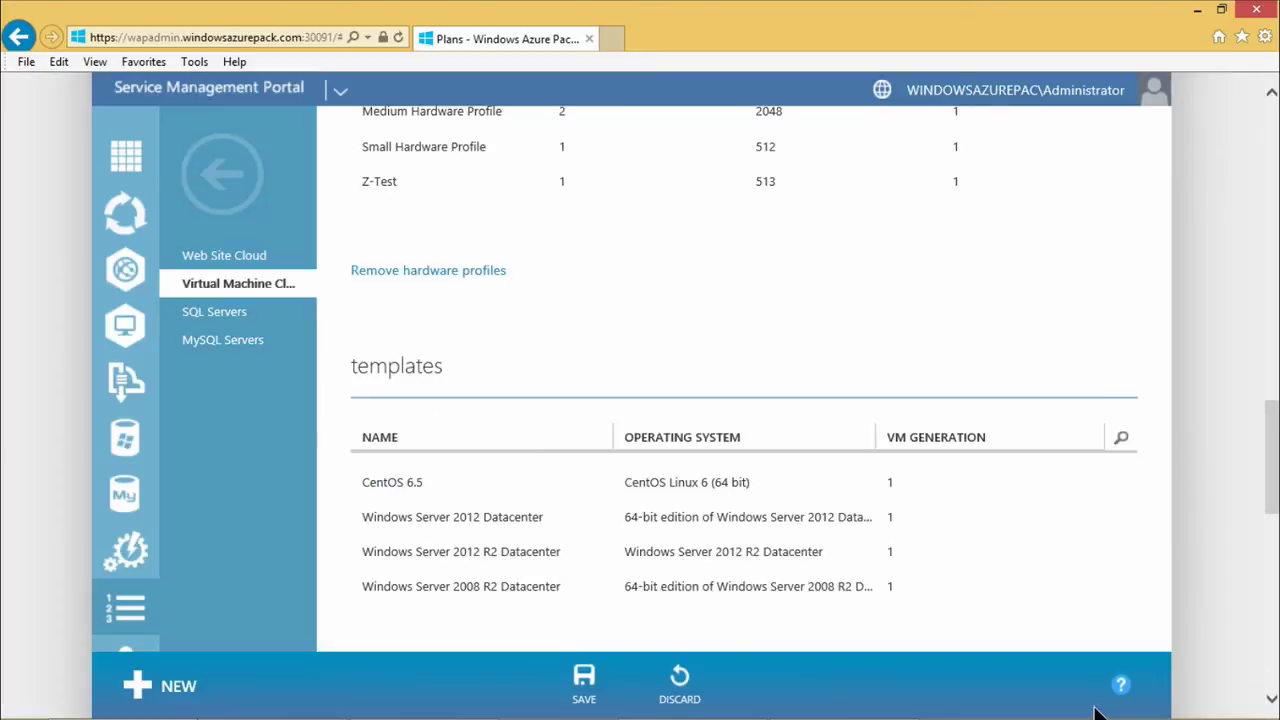
scroll(446, 398, "down", 2)
scroll(446, 398, "down", 3)
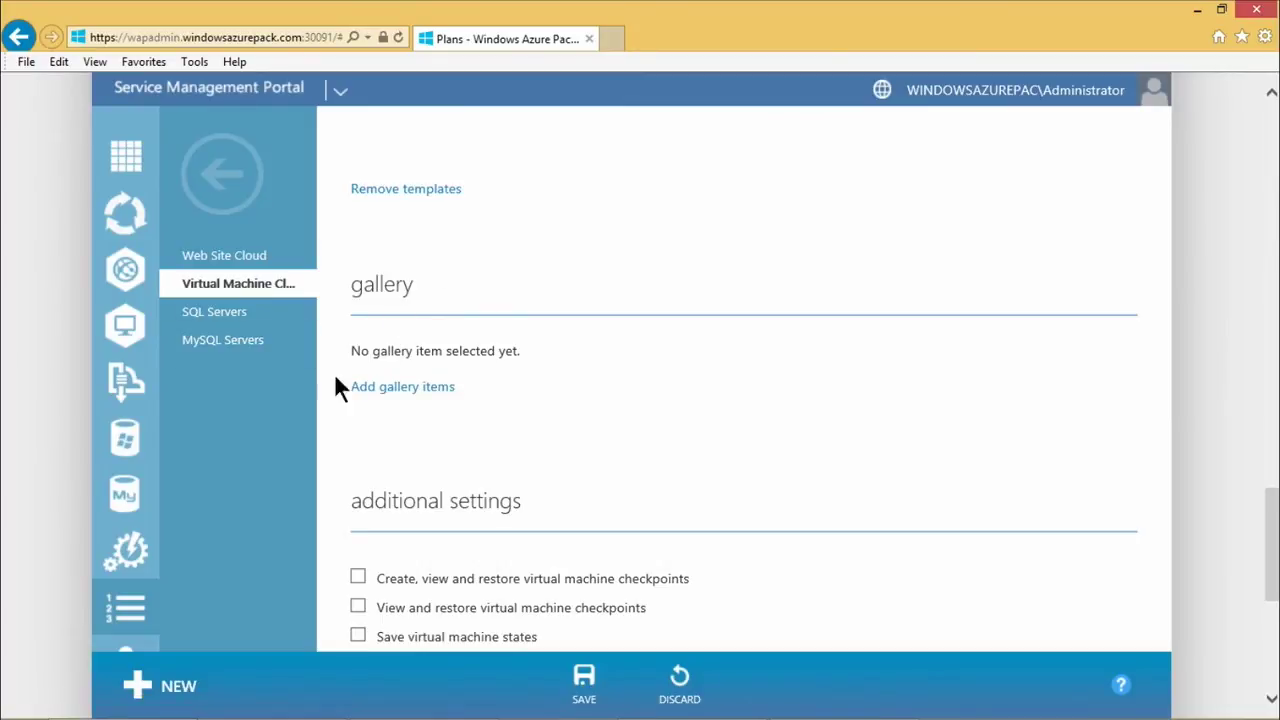
Add the CentOS6 MySQL Server and Domain Controller - Windows Server 2008 R2 gallery items to MVAJSPlan
left_click(386, 391)
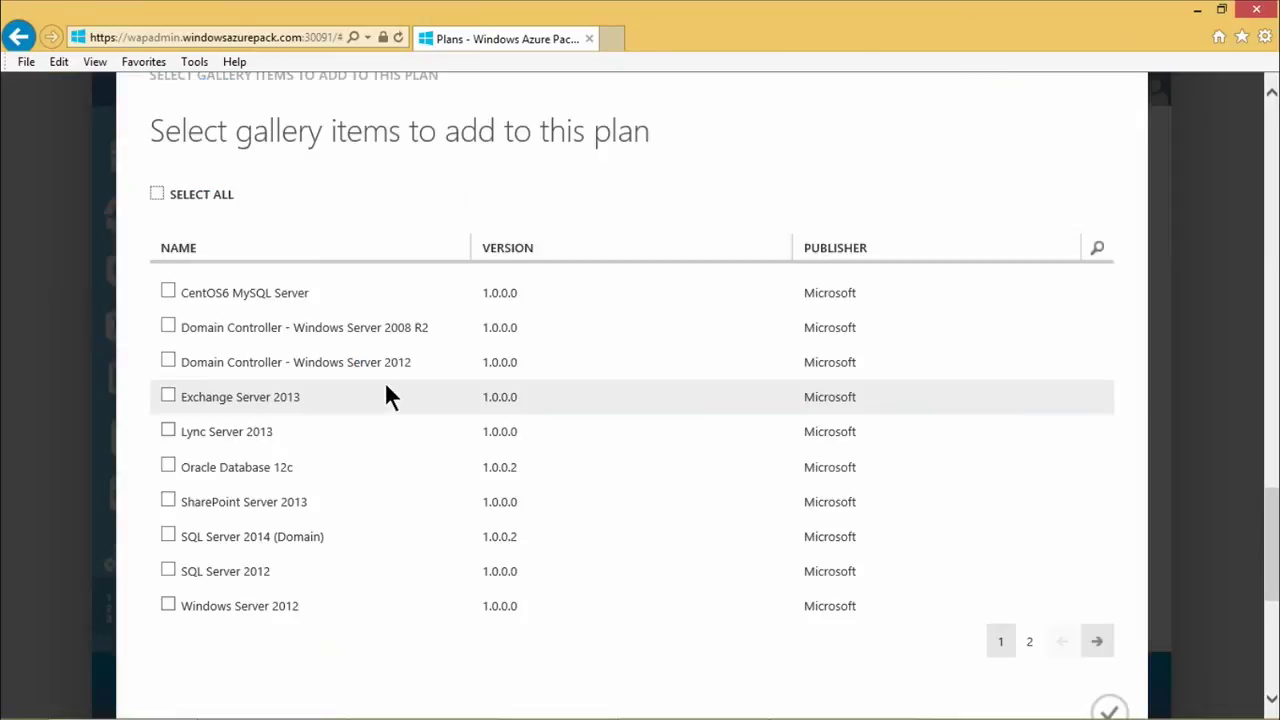
left_click(168, 290)
left_click(168, 326)
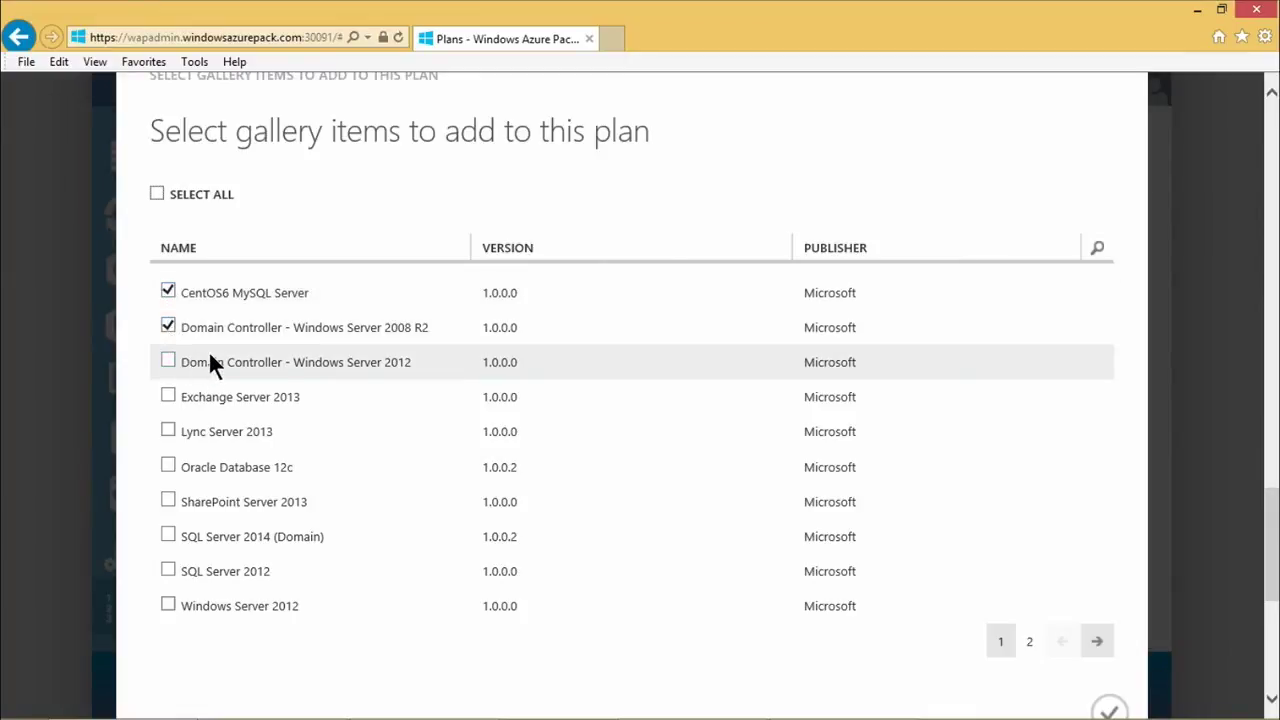
mouse_move(1177, 704)
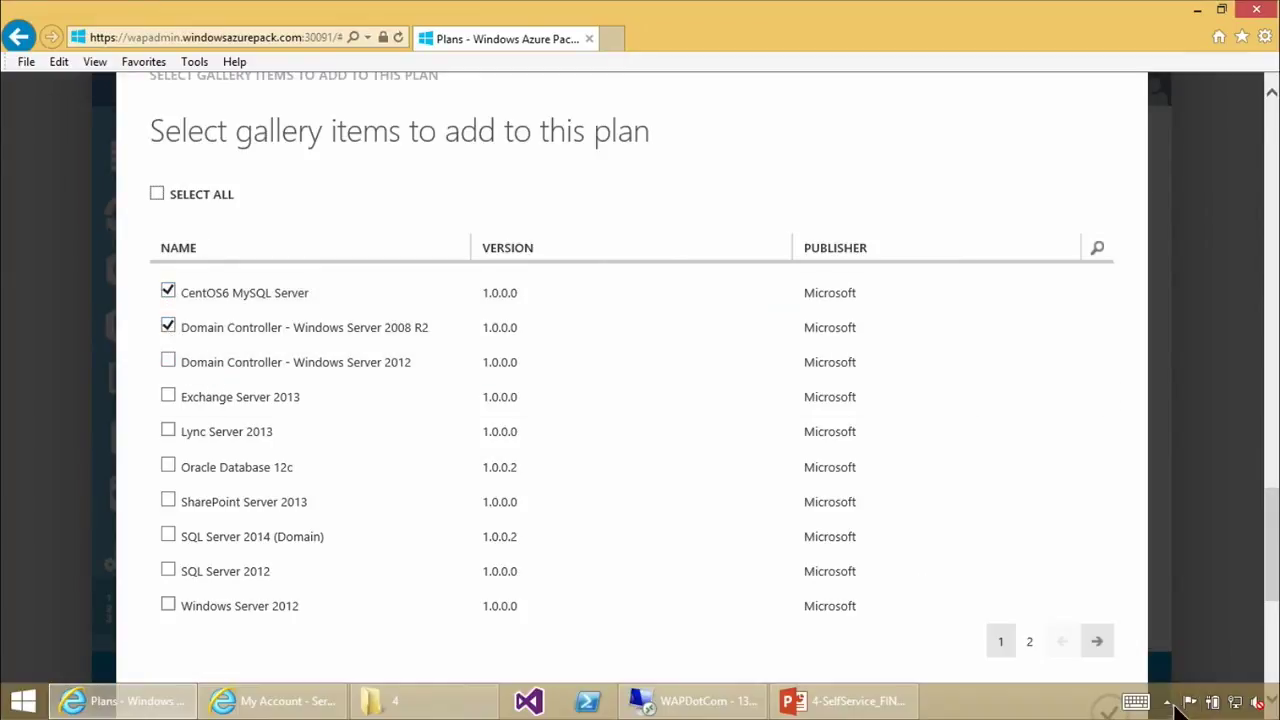
left_click(1106, 708)
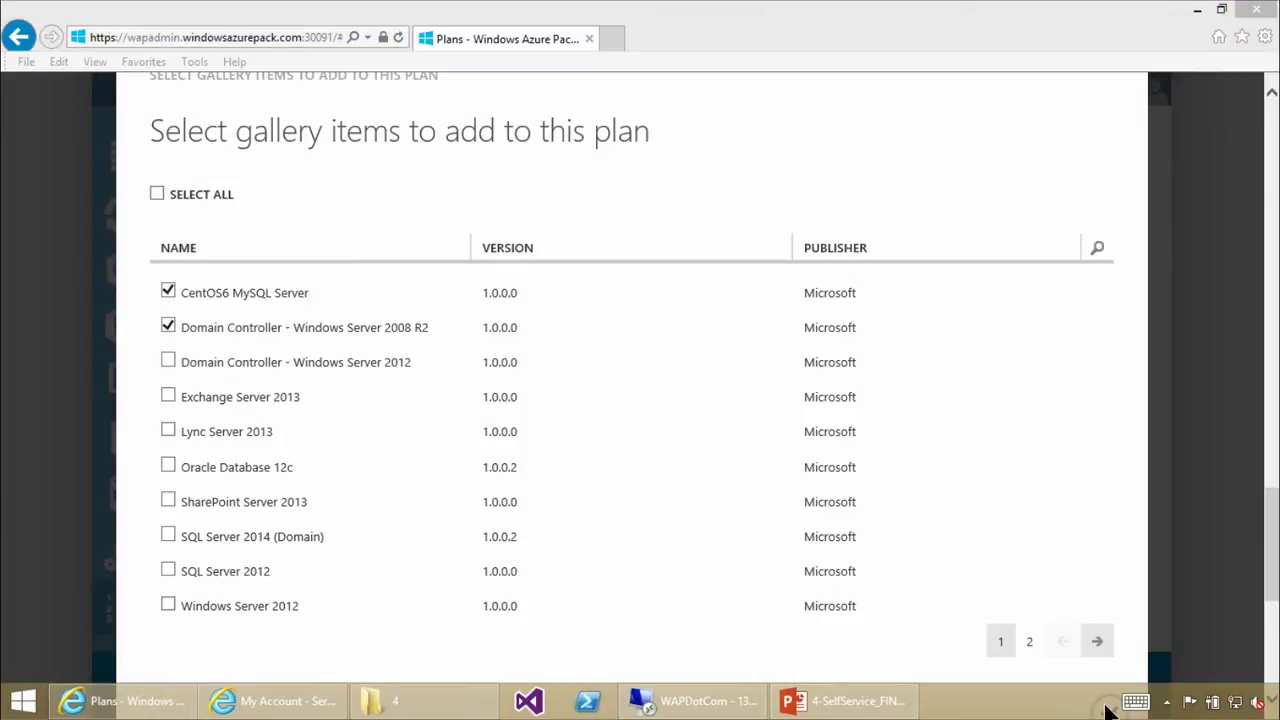
left_click(1088, 486)
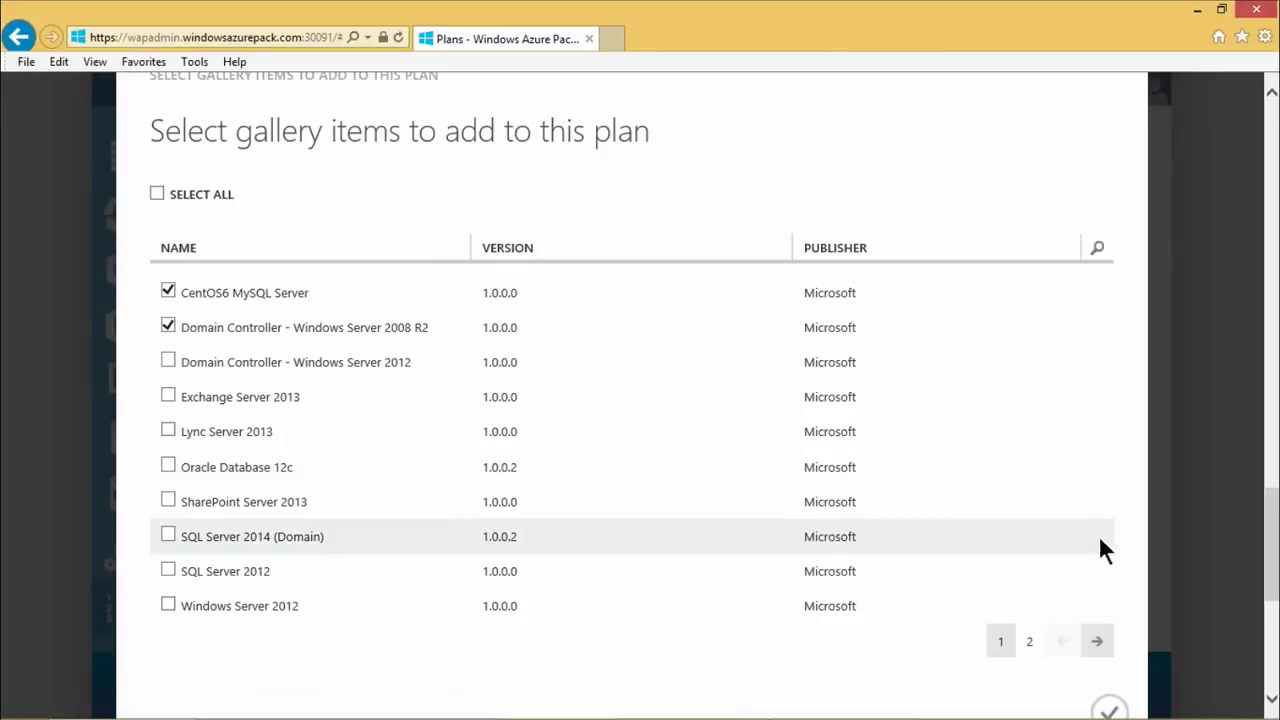
left_click(1109, 712)
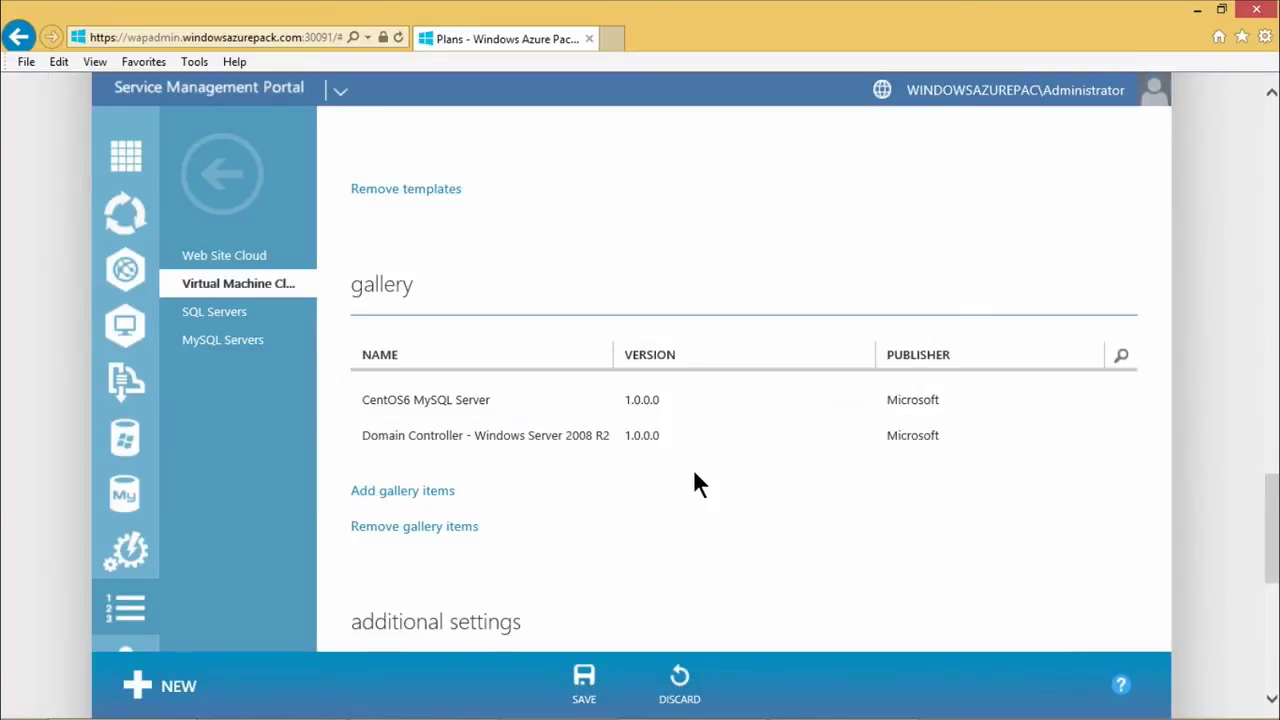
Enable creating, viewing and restoring VM checkpoints under Additional Settings
scroll(692, 478, "down", 4)
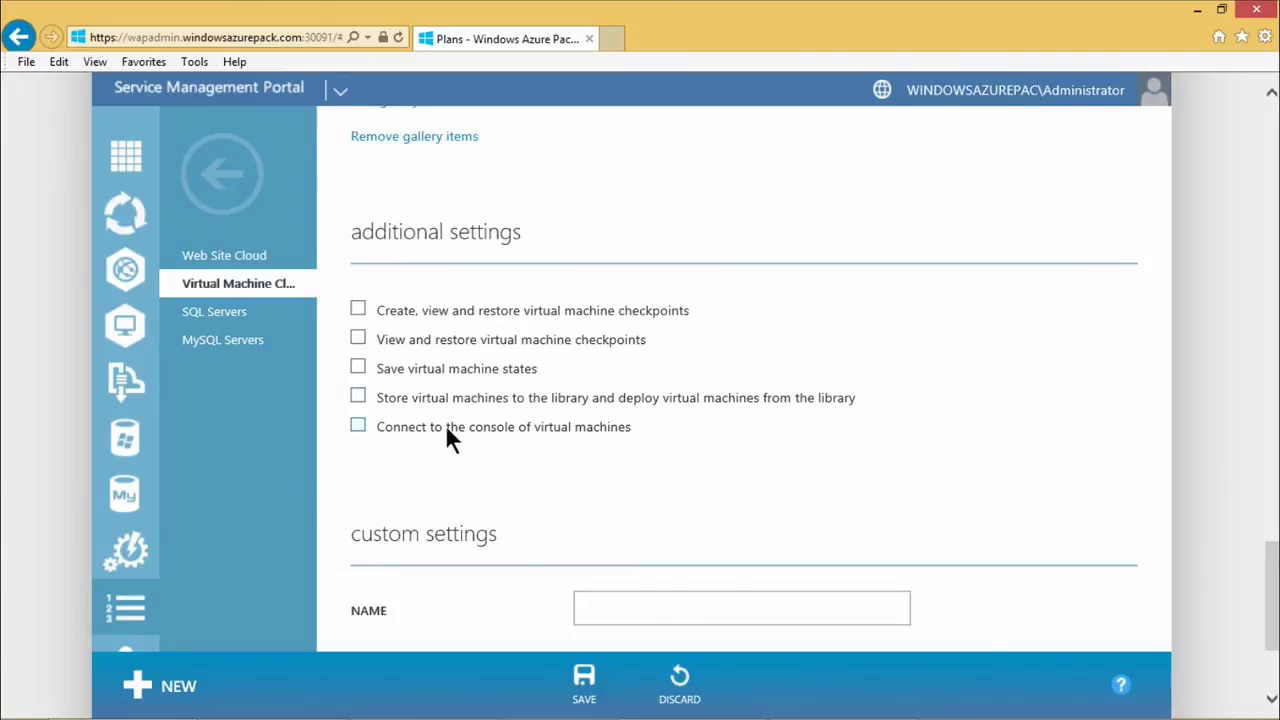
left_click(359, 307)
Enter 'backup' as the name of a new custom setting
scroll(552, 443, "down", 1)
left_click(606, 506)
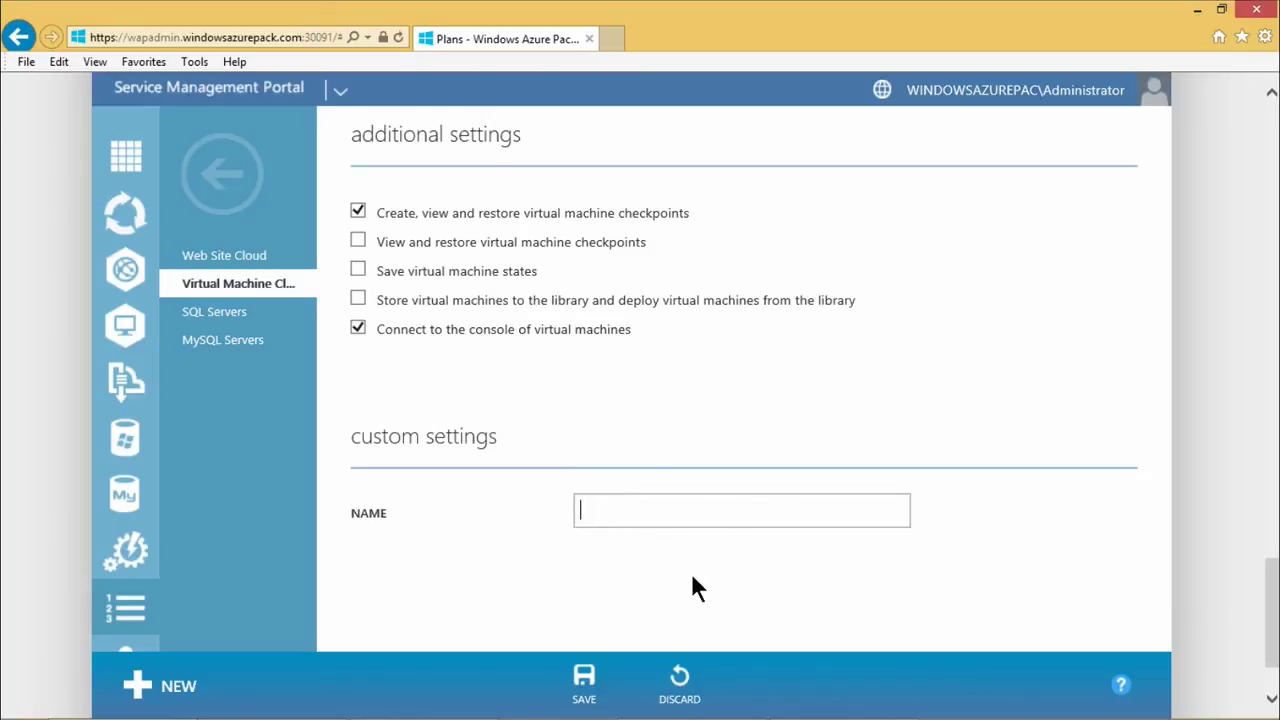
type("backup")
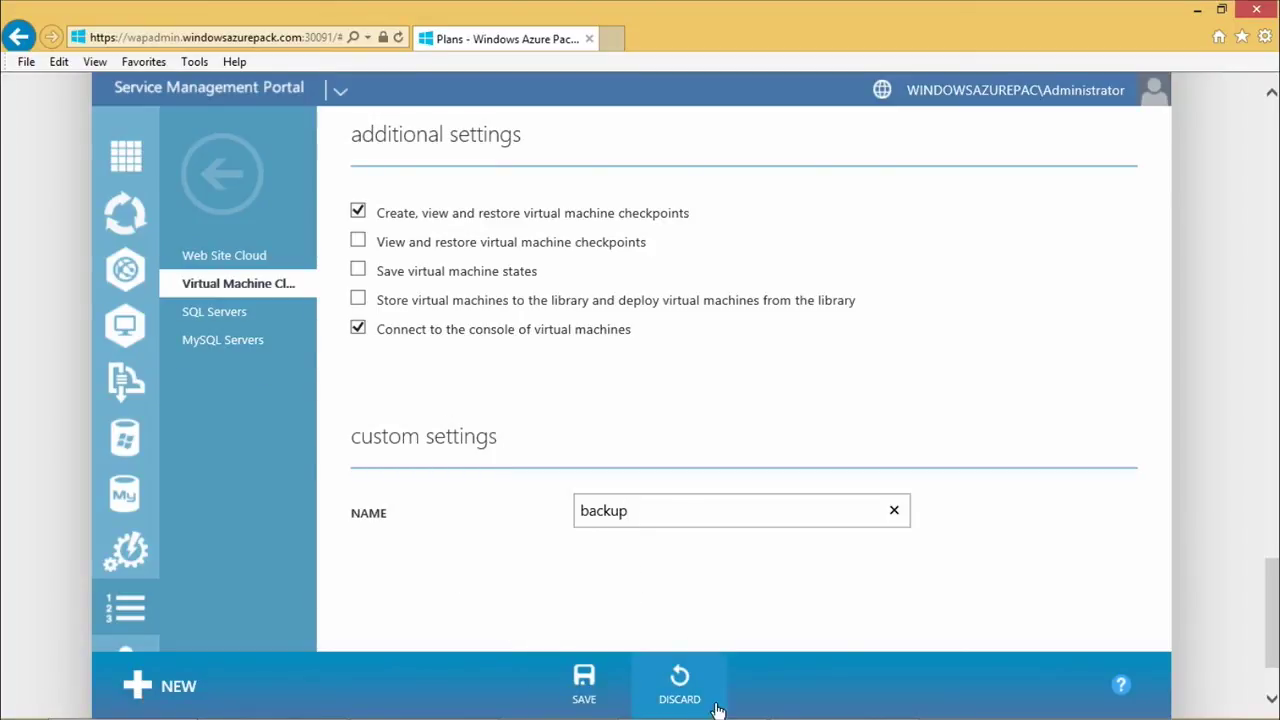
Discard the unsaved MVAJSPlan edits and leave the plan settings
left_click(672, 686)
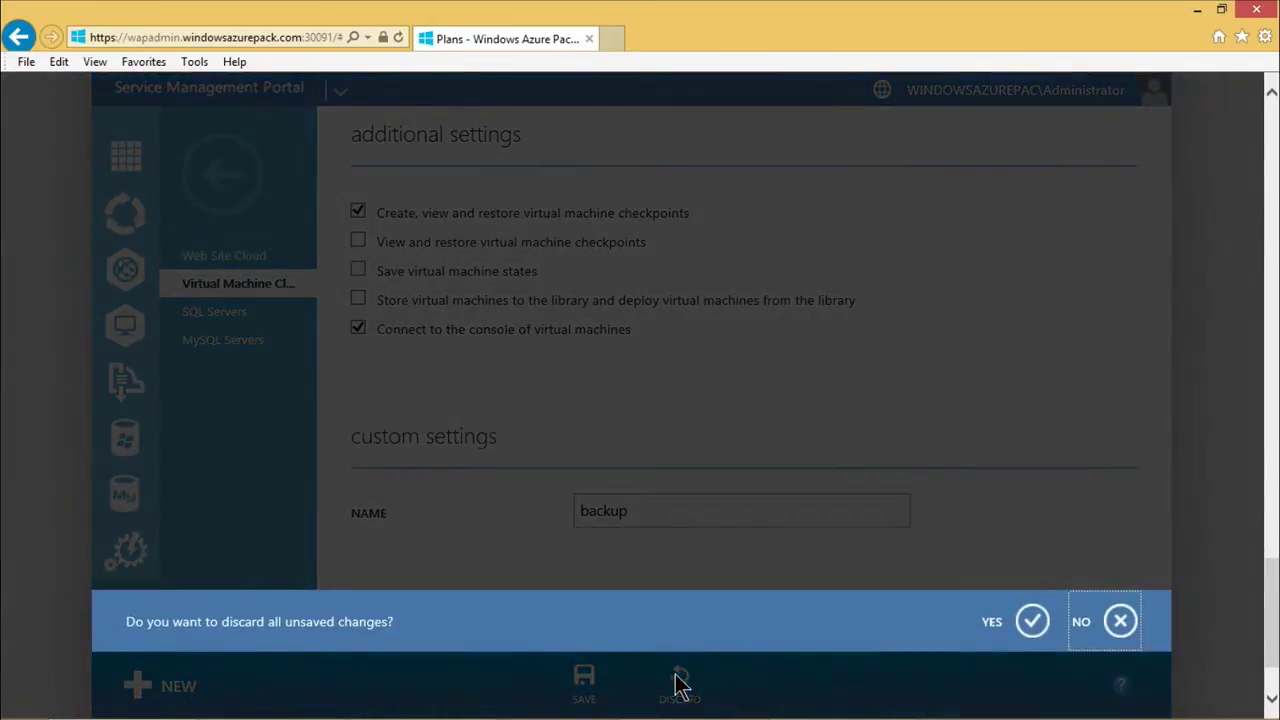
left_click(1032, 621)
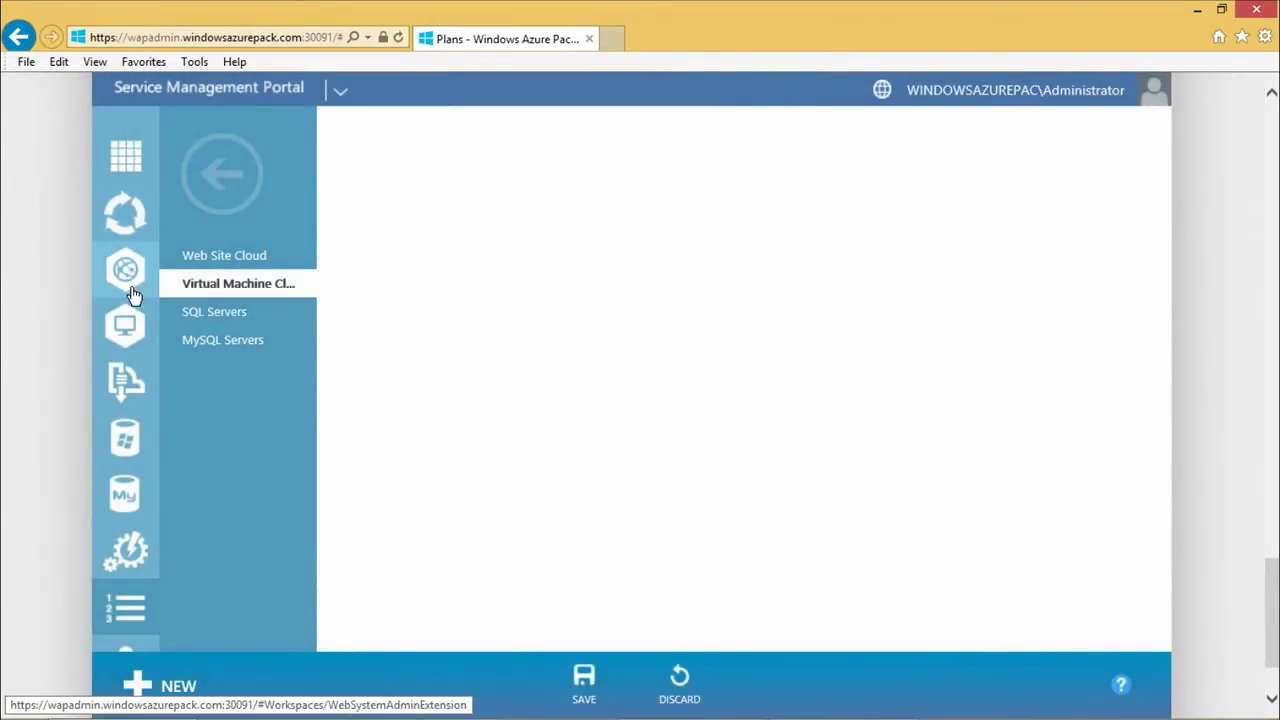
left_click(133, 285)
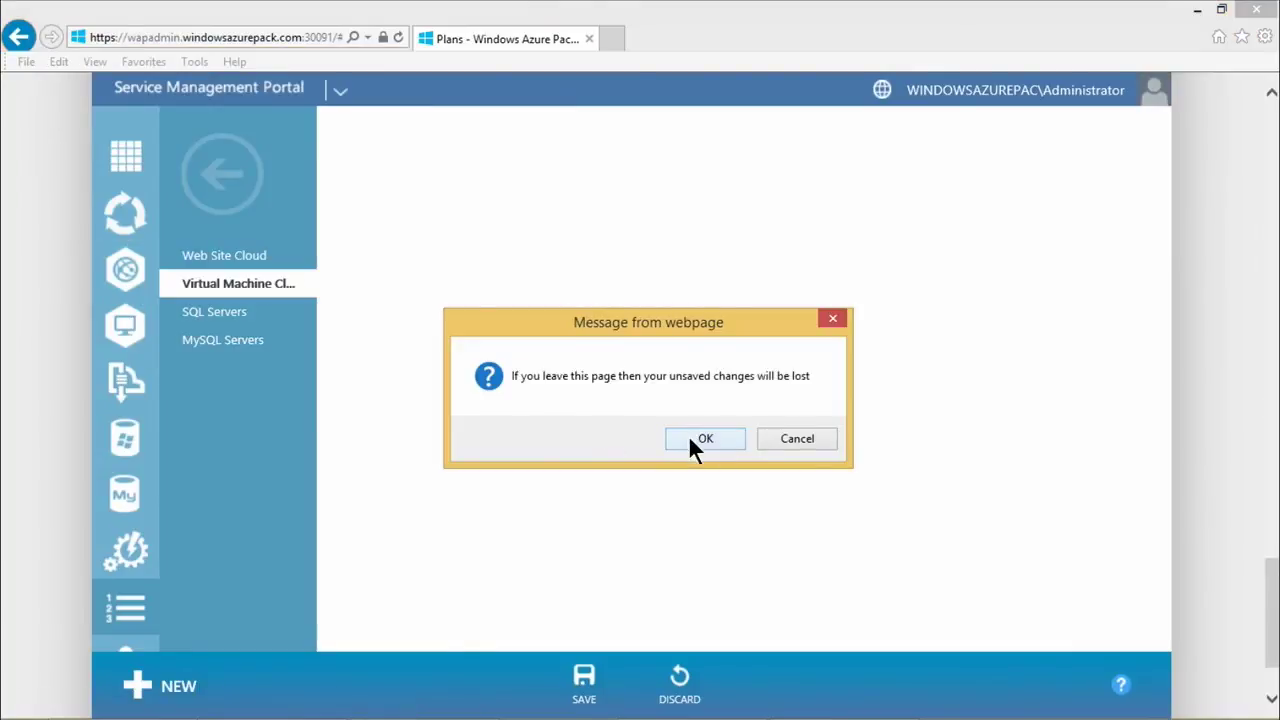
left_click(690, 437)
In VM Clouds, list all virtual machines and tenant networks, then view Automation's Say-Hello runbook links
left_click(127, 322)
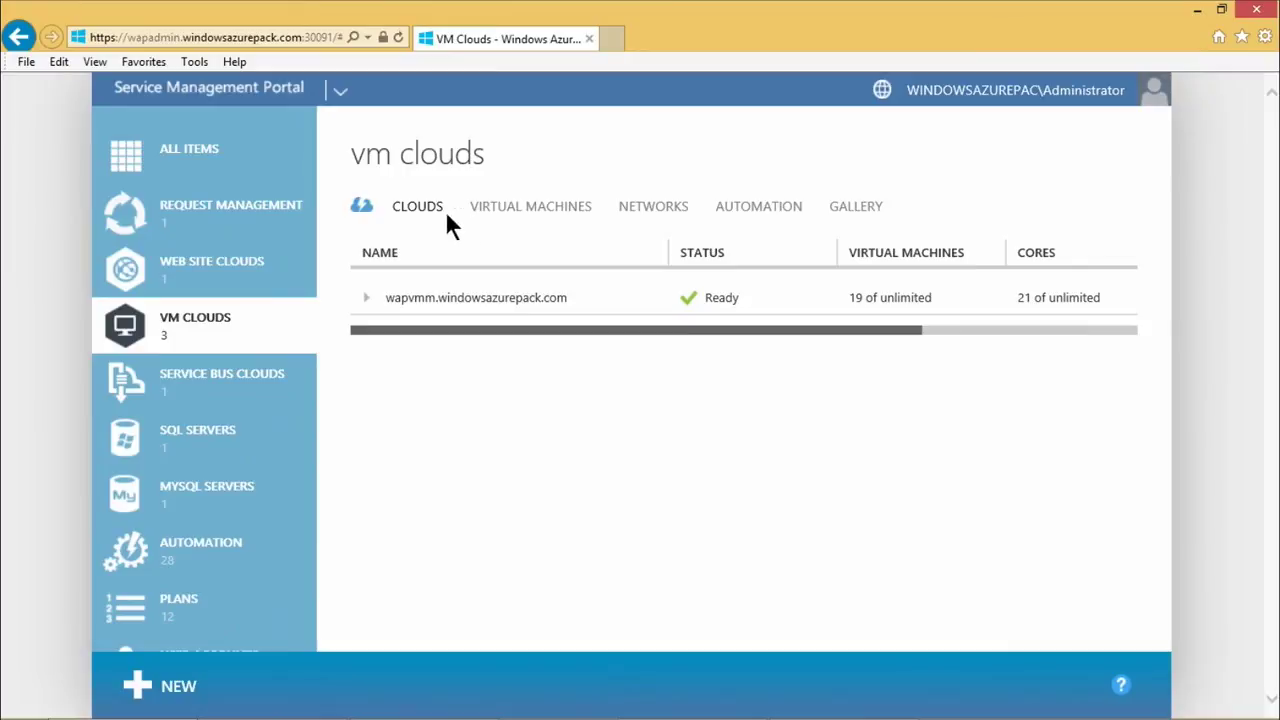
left_click(514, 208)
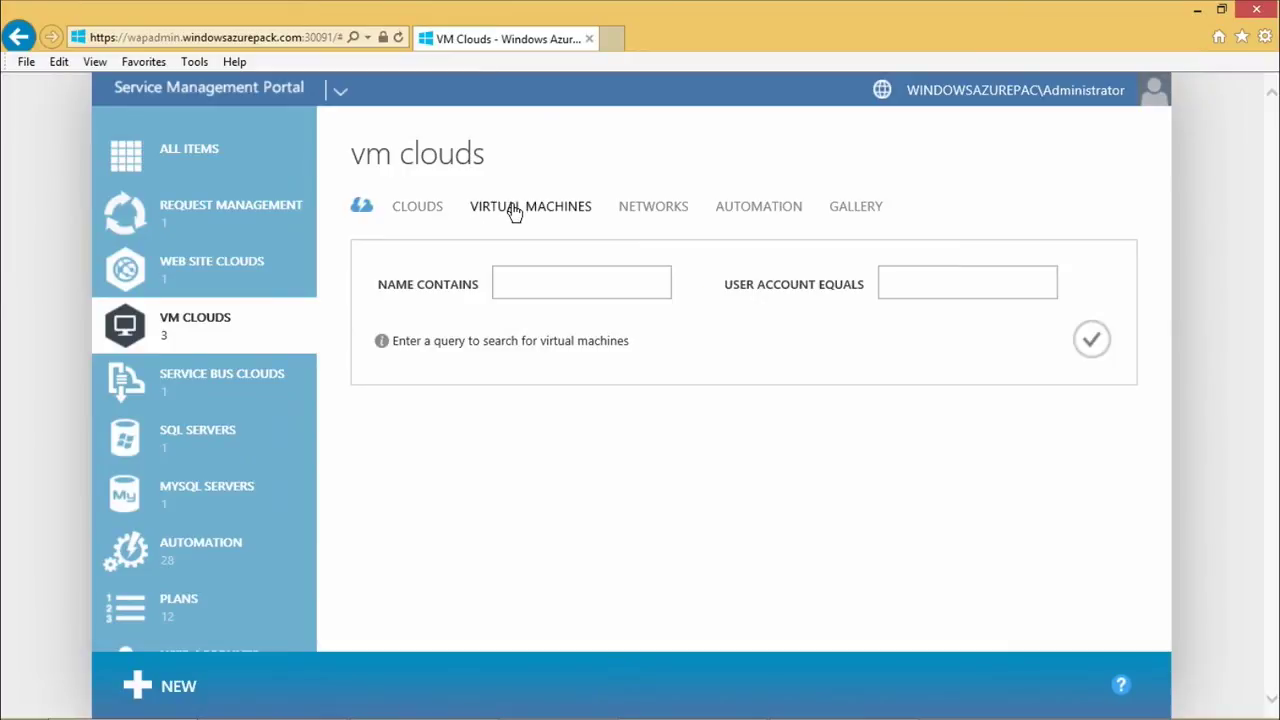
left_click(1092, 339)
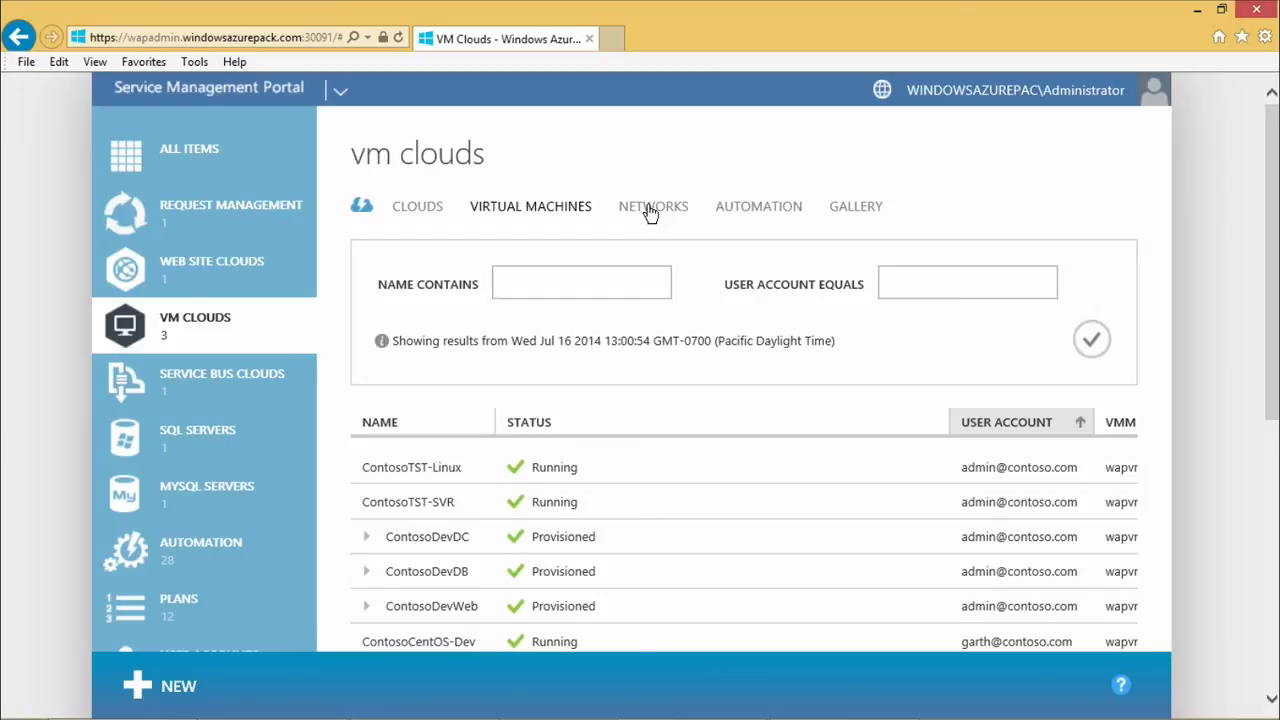
left_click(654, 210)
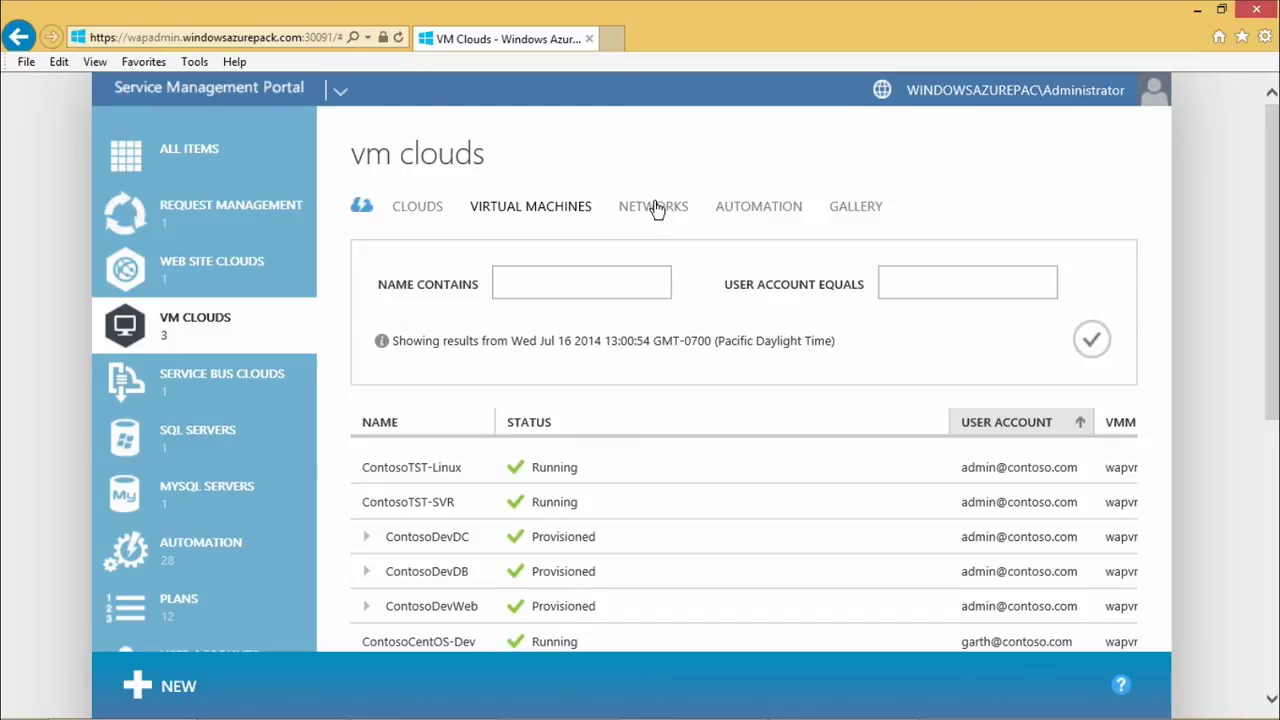
left_click(1092, 339)
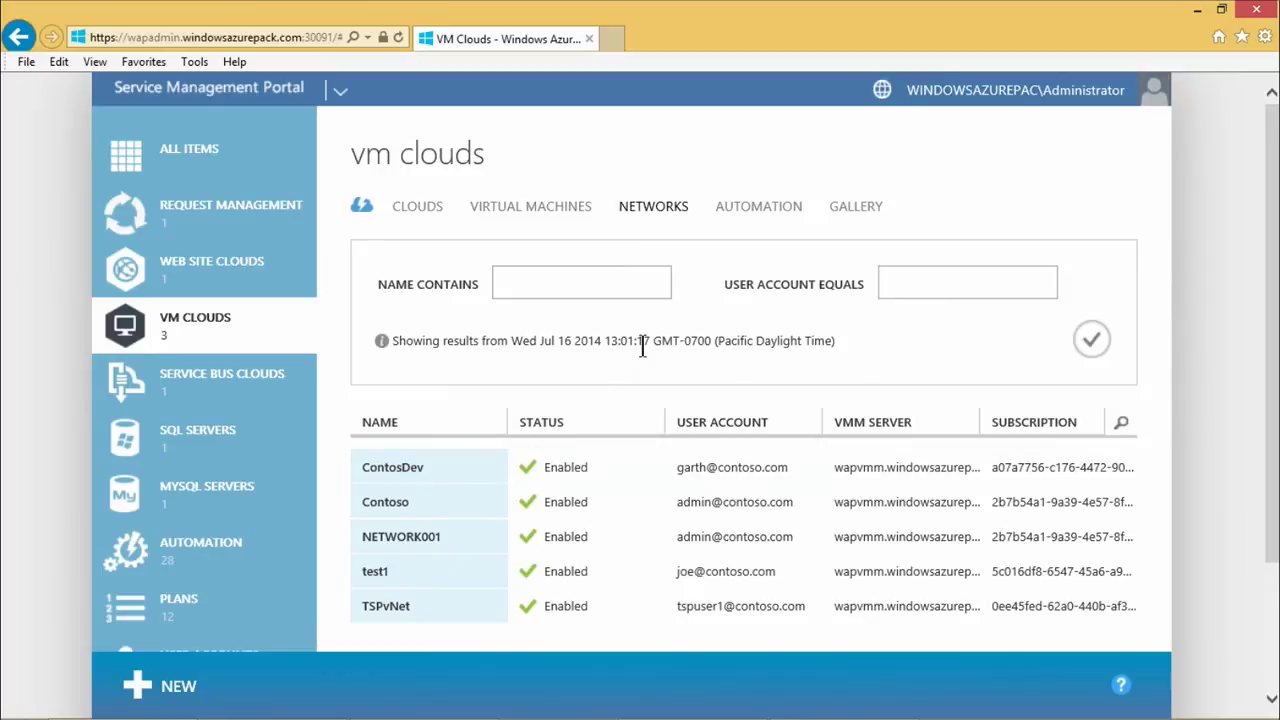
left_click(745, 210)
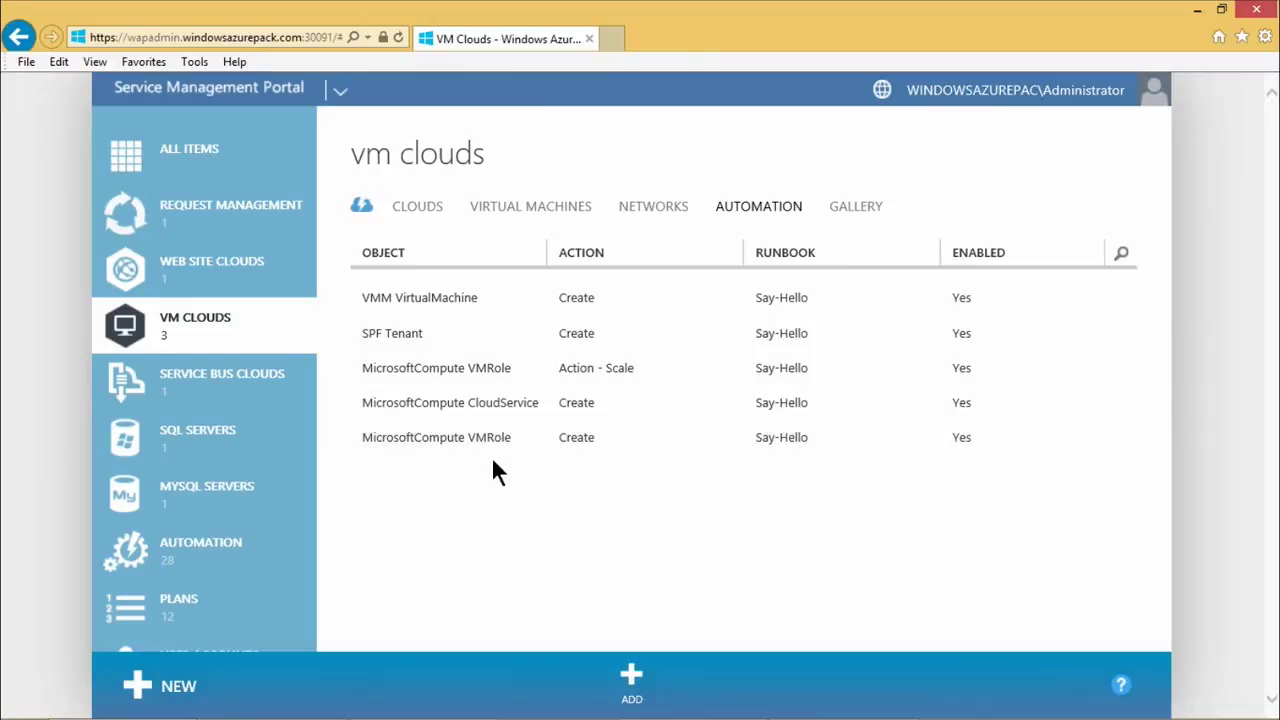
left_click(631, 682)
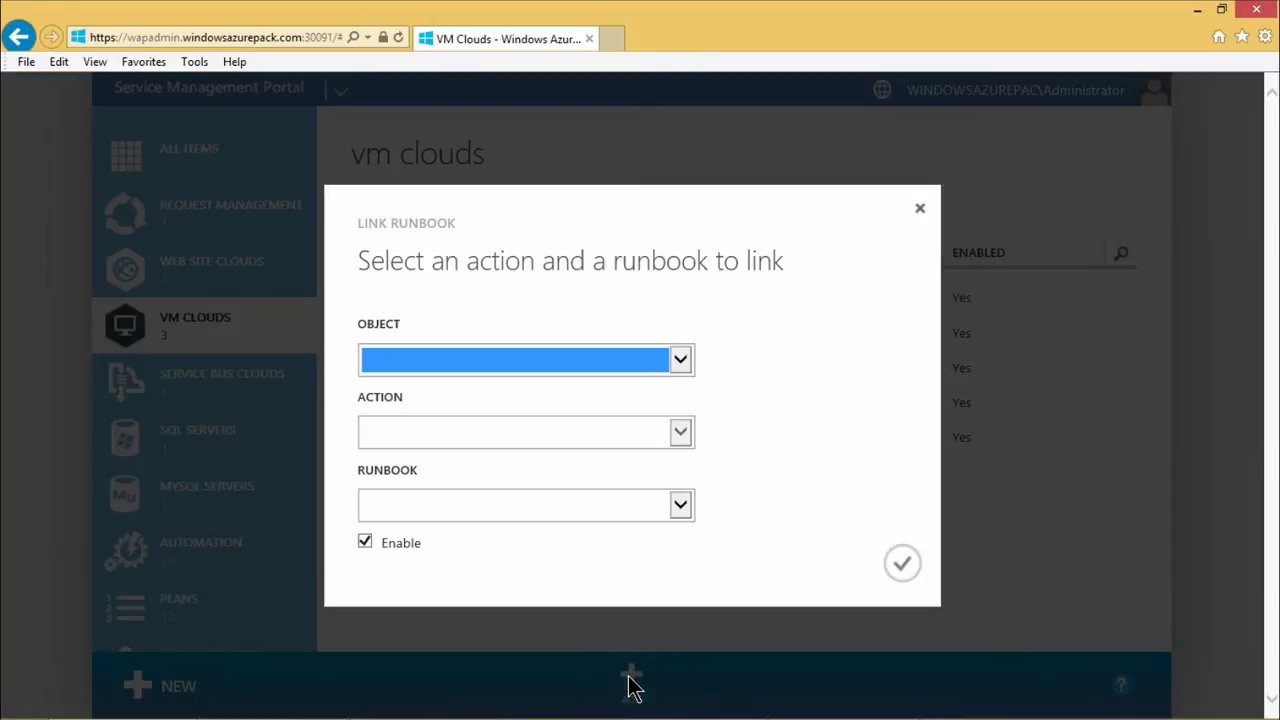
left_click(678, 353)
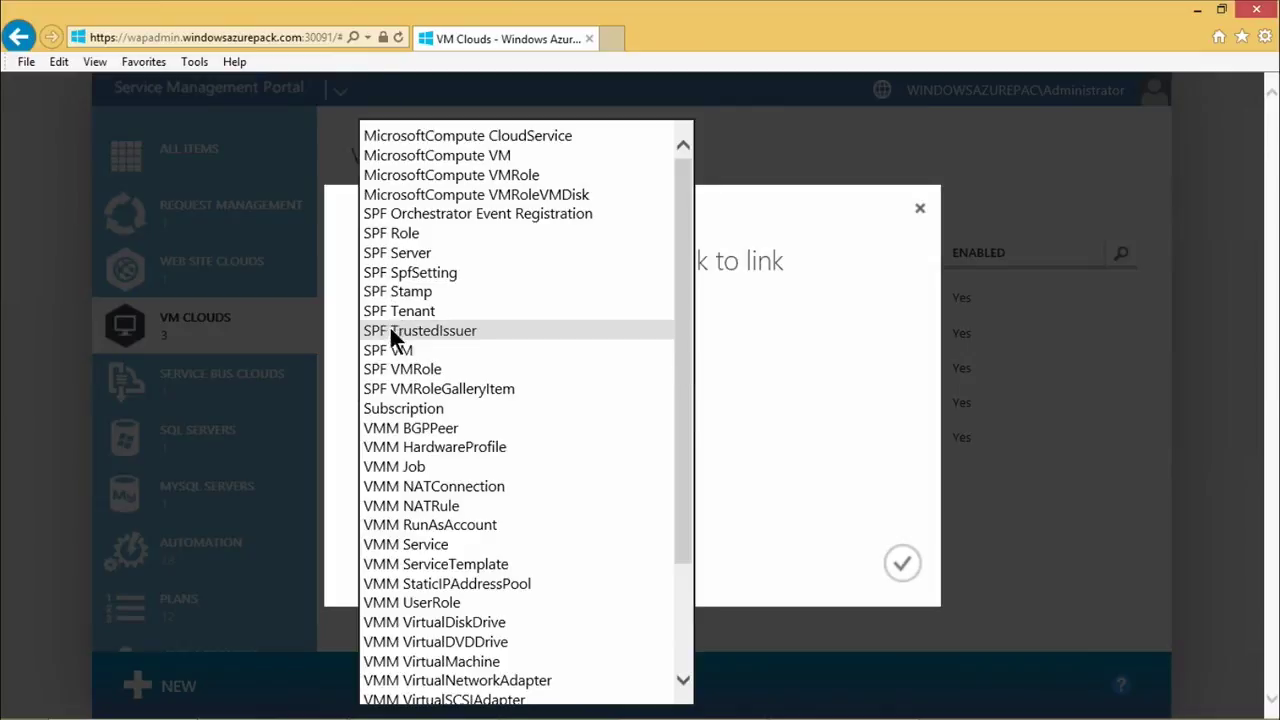
left_click(397, 408)
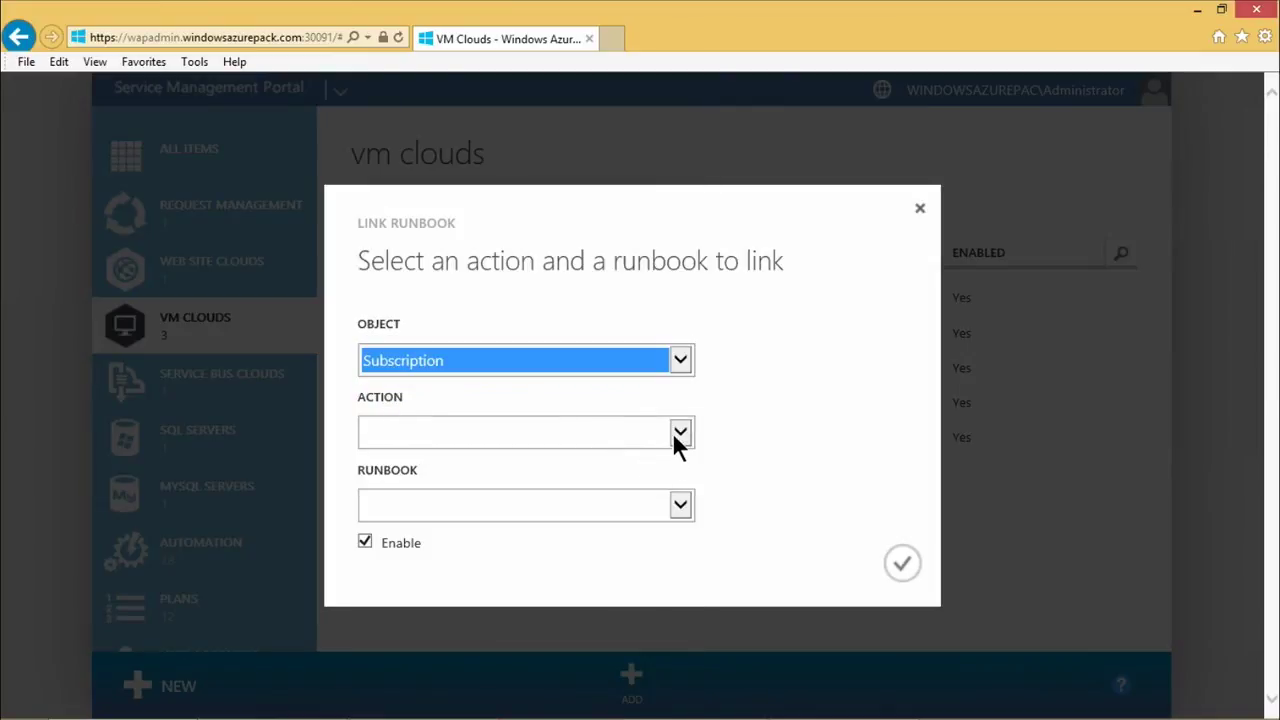
left_click(678, 432)
left_click(380, 433)
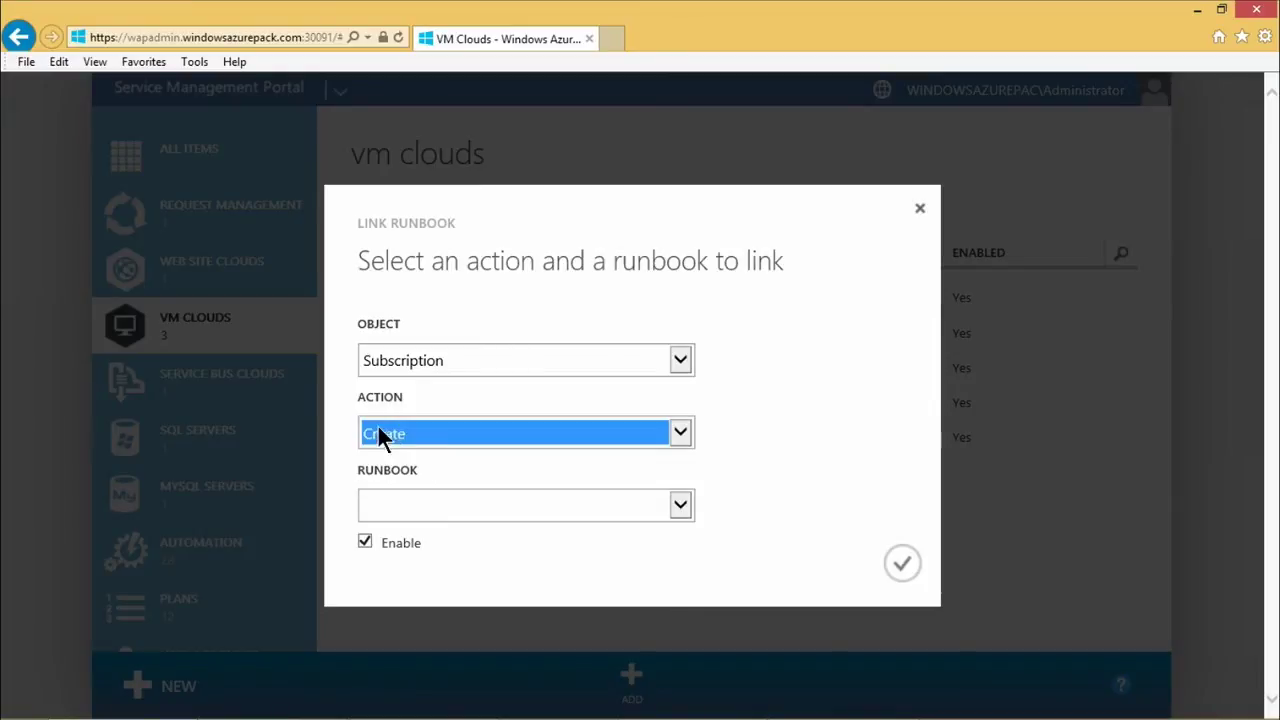
left_click(679, 504)
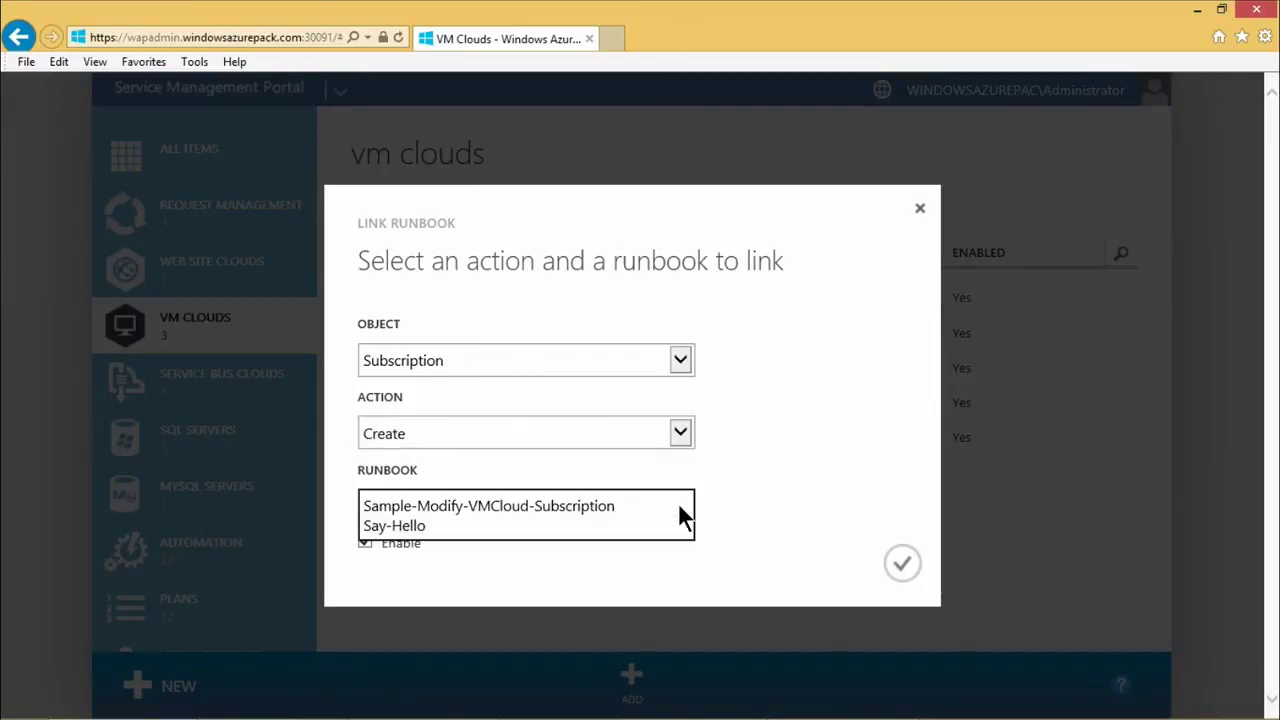
left_click(417, 523)
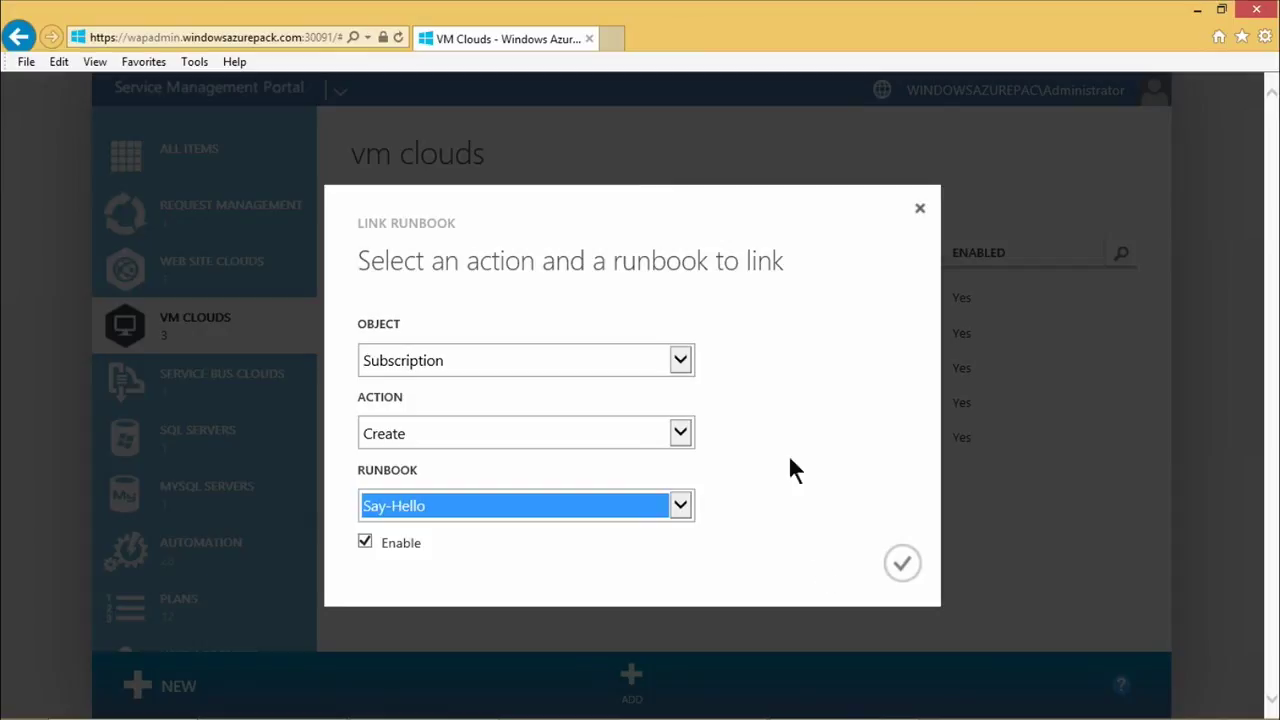
left_click(921, 212)
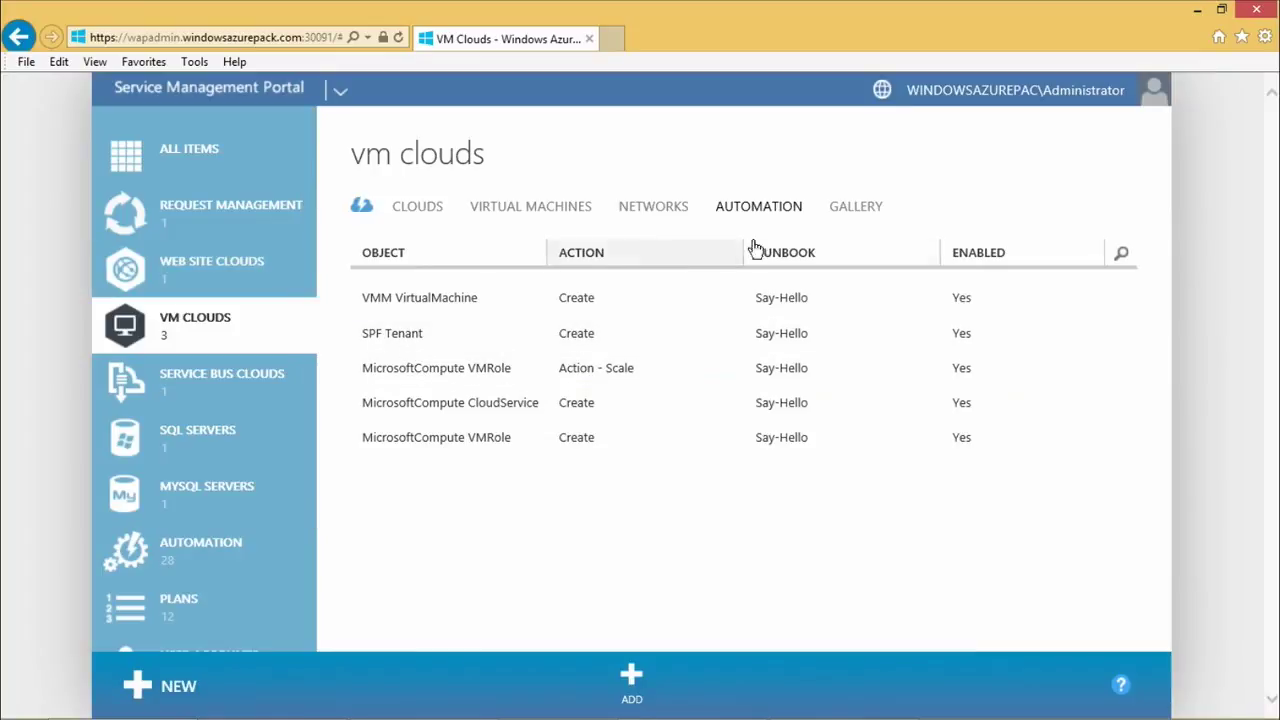
Open the SharePoint Server 2013 item in the VM Clouds gallery
left_click(848, 210)
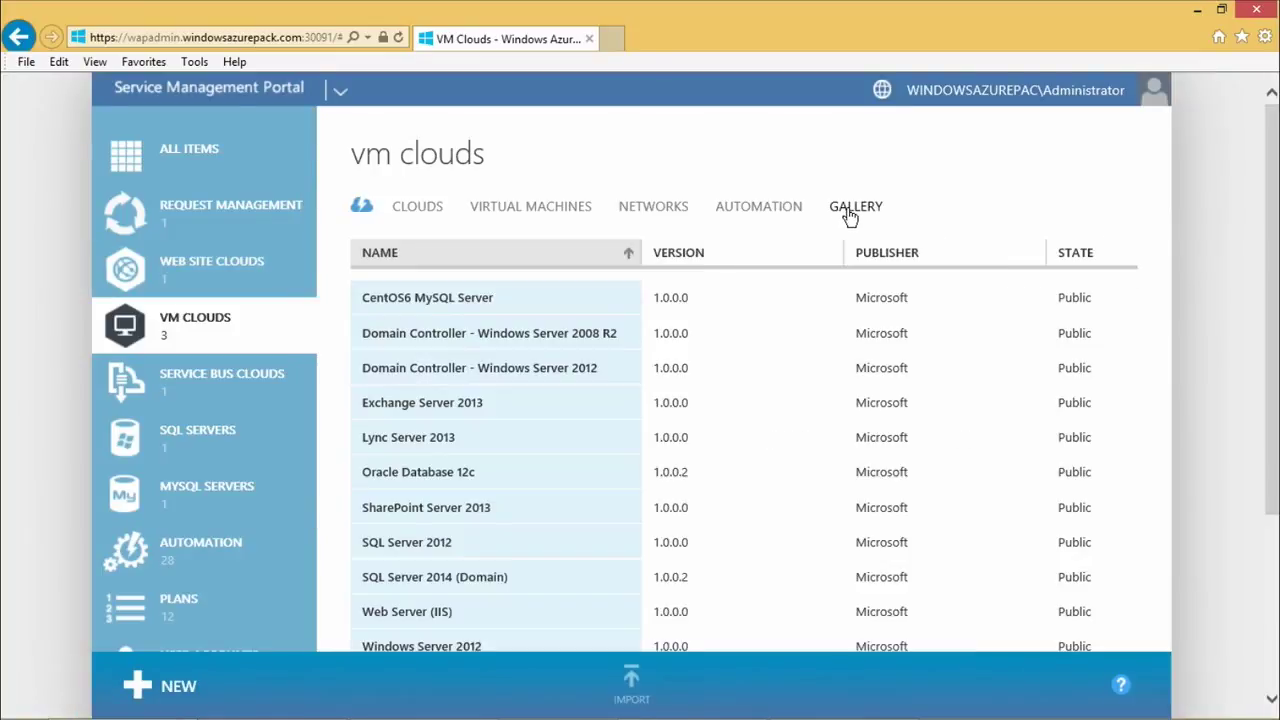
scroll(455, 417, "down", 1)
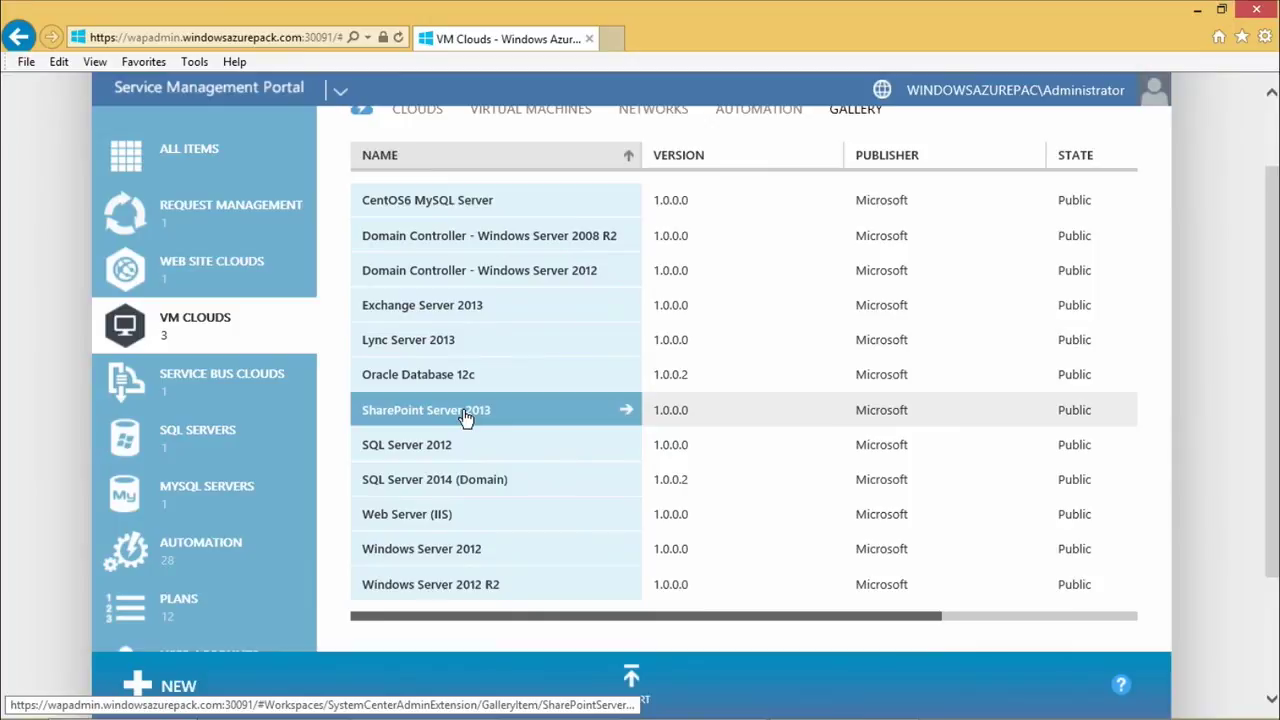
scroll(462, 415, "up", 1)
scroll(465, 415, "down", 1)
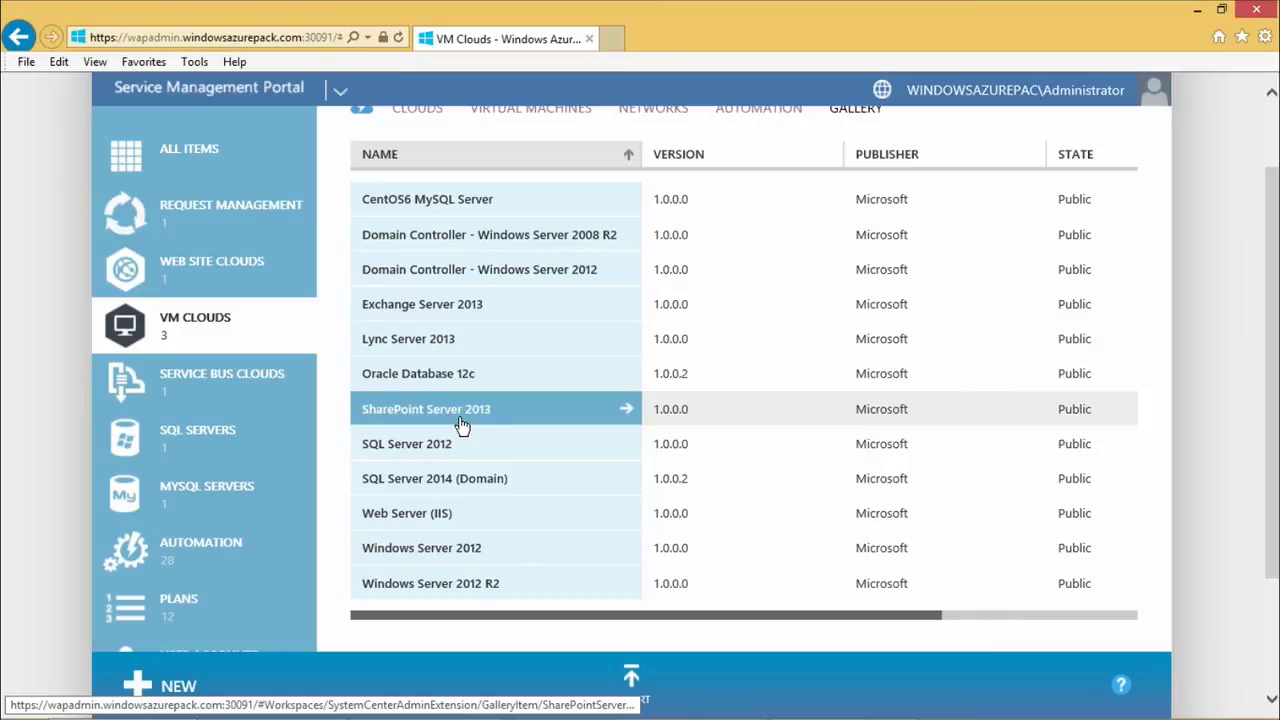
left_click(448, 416)
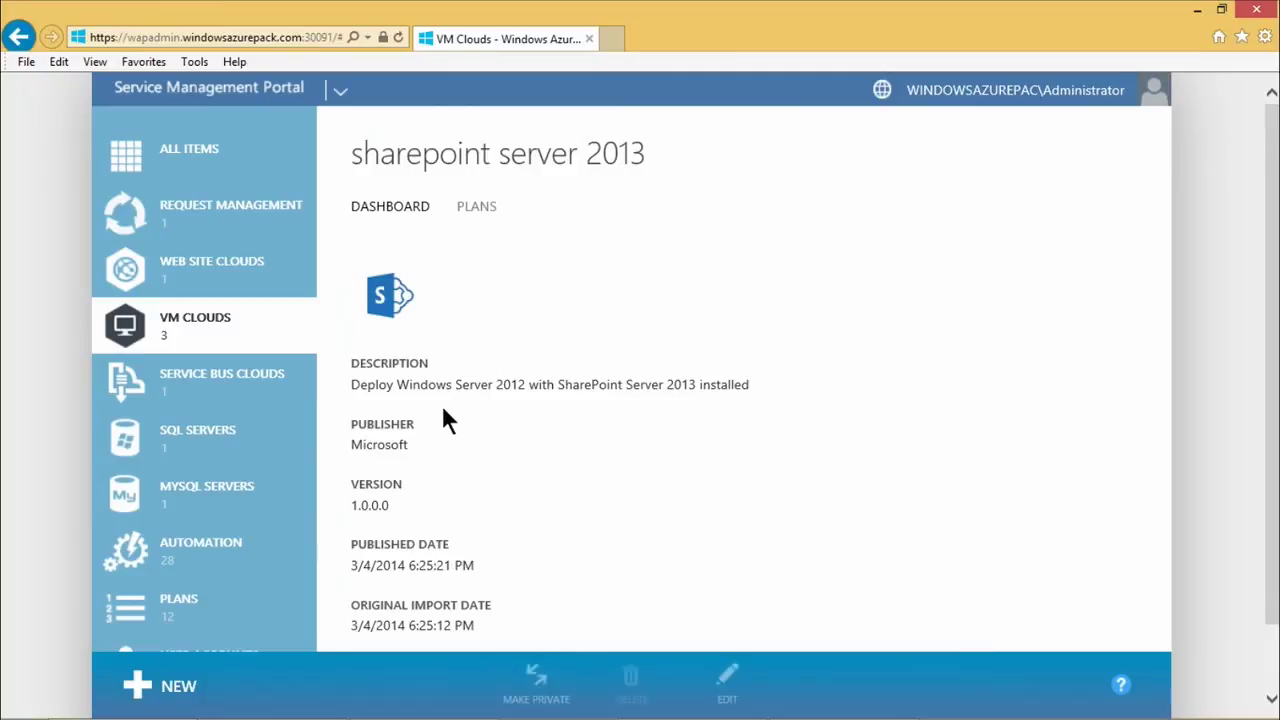
Add the item to all listed plans: MyDevs, MyJSPlan and MVAJSPlan
left_click(476, 210)
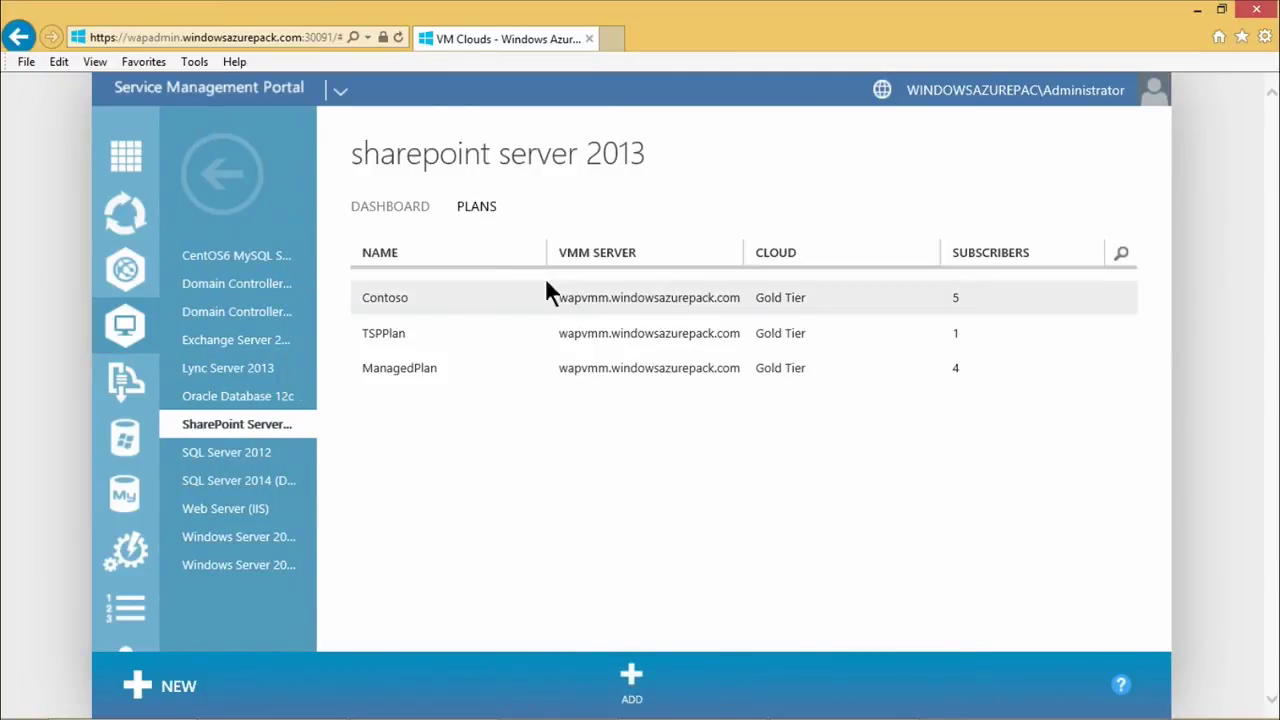
mouse_move(628, 668)
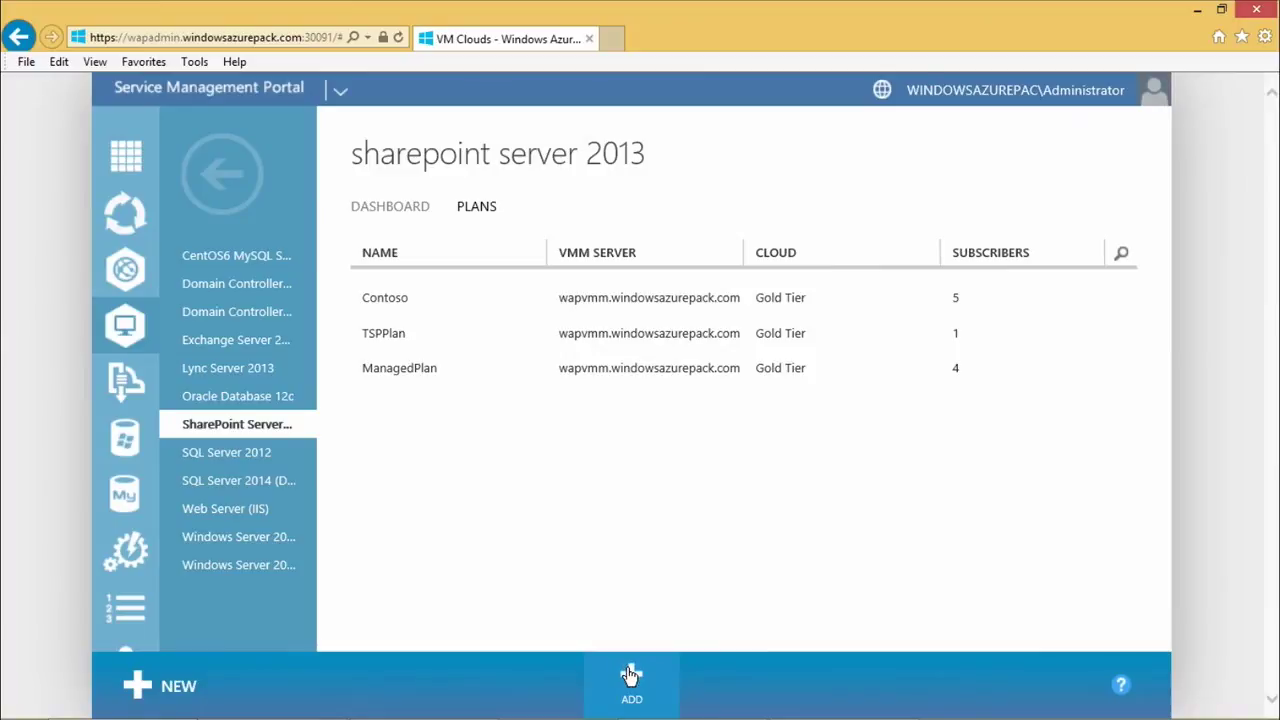
left_click(627, 667)
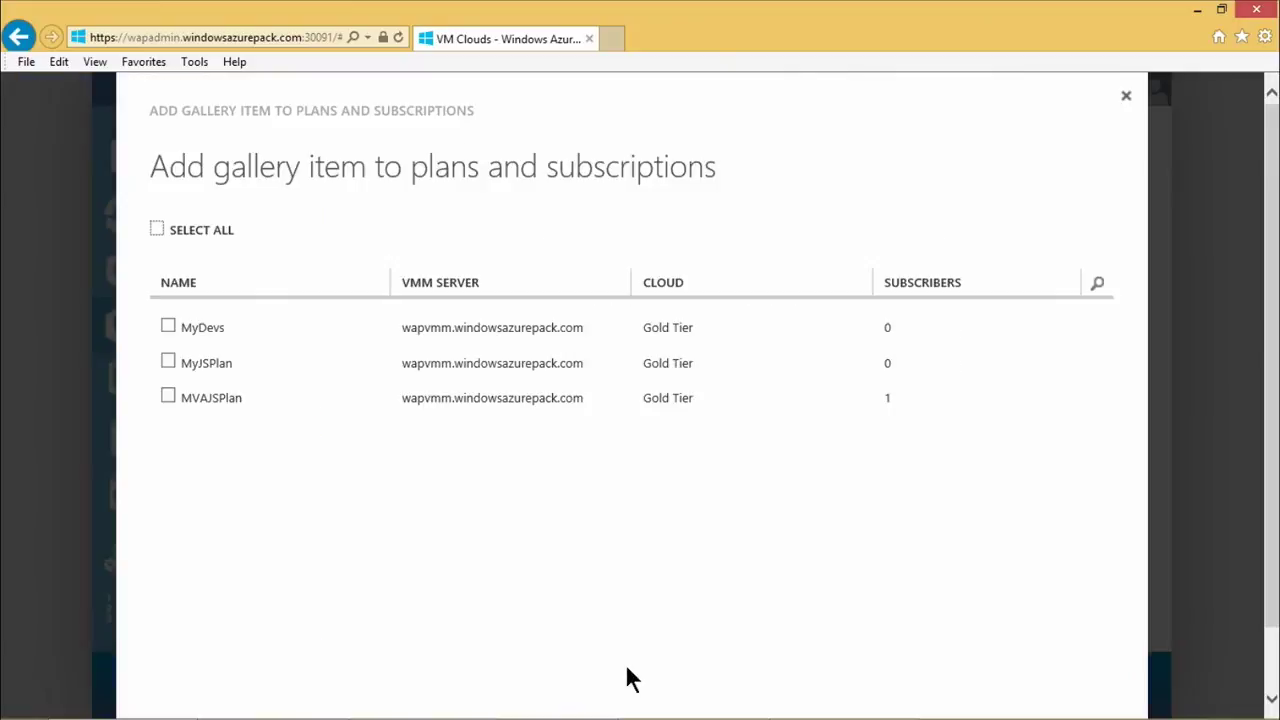
left_click(158, 229)
scroll(1078, 600, "down", 1)
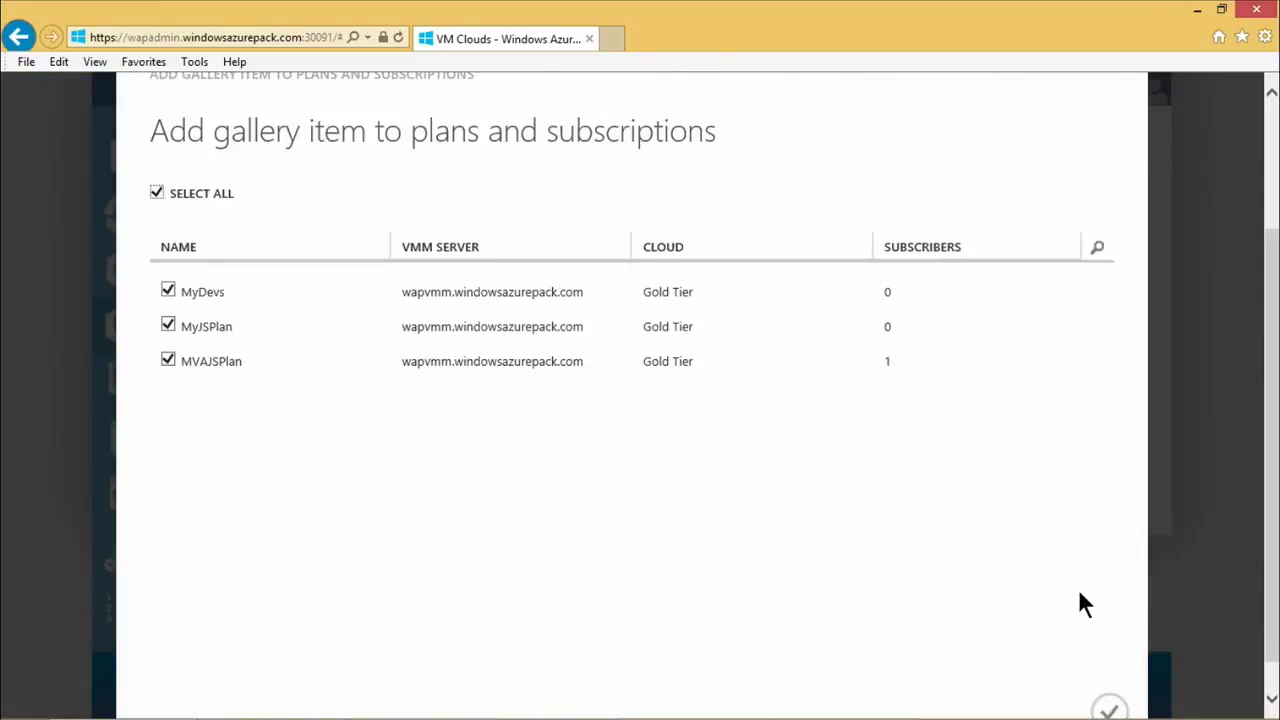
left_click(1110, 708)
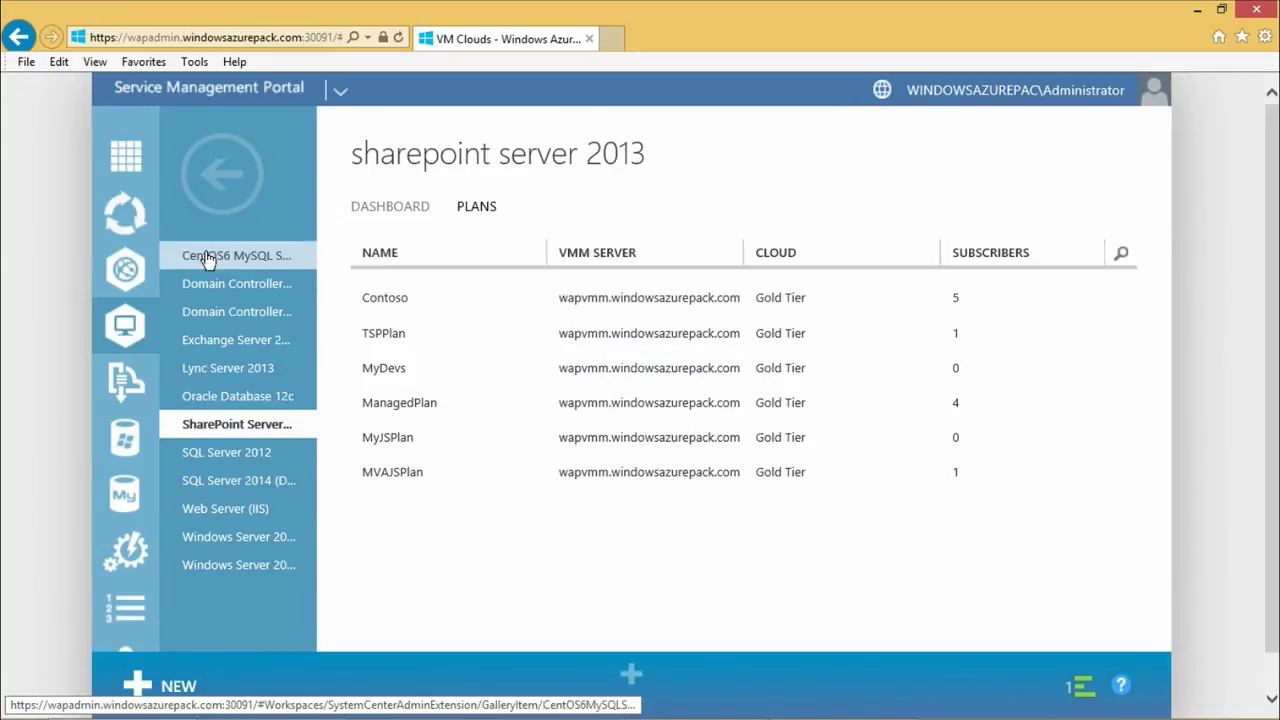
Expand the wapvmm.windowsazurepack.com server in VM Clouds and open its Gold Tier cloud
left_click(124, 328)
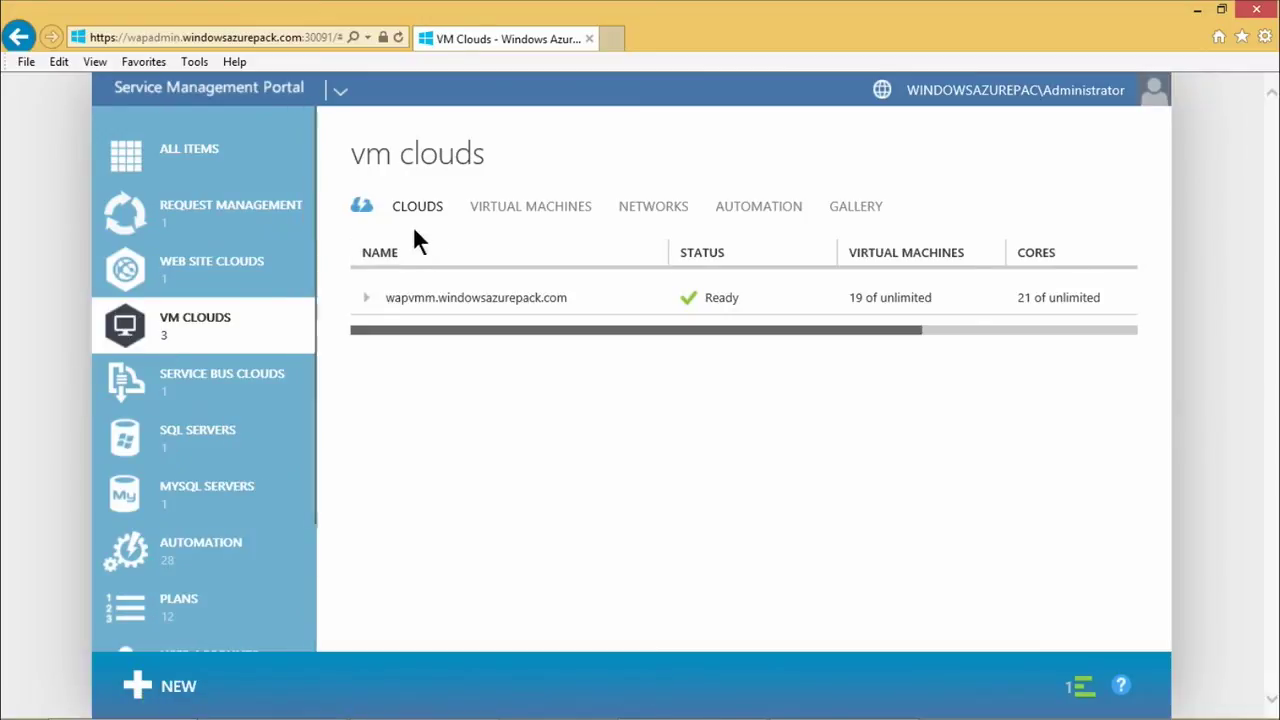
left_click(369, 300)
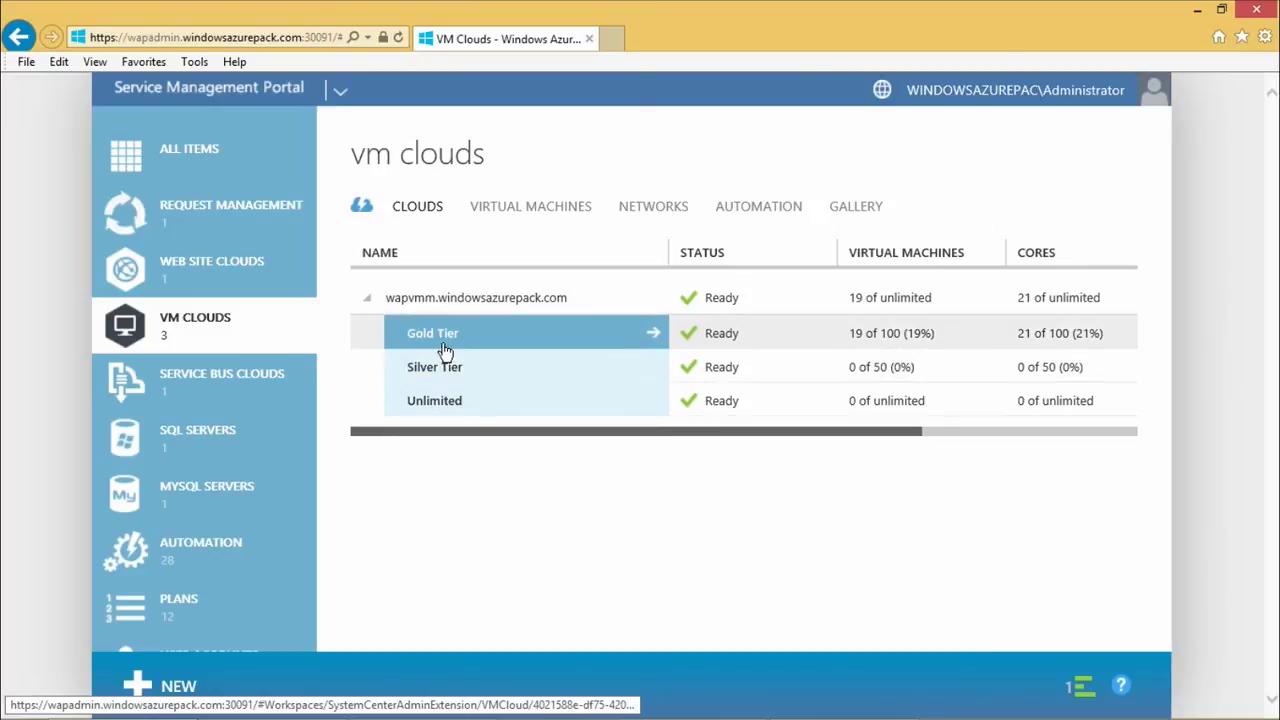
left_click(443, 335)
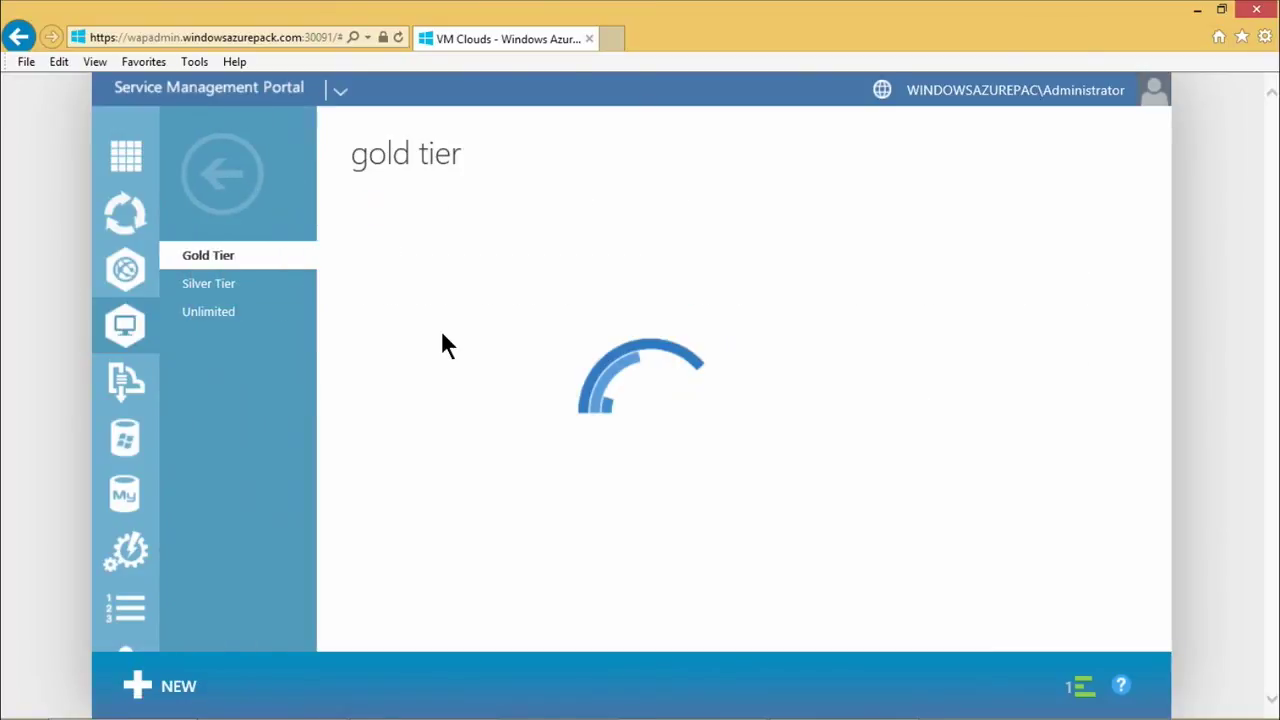